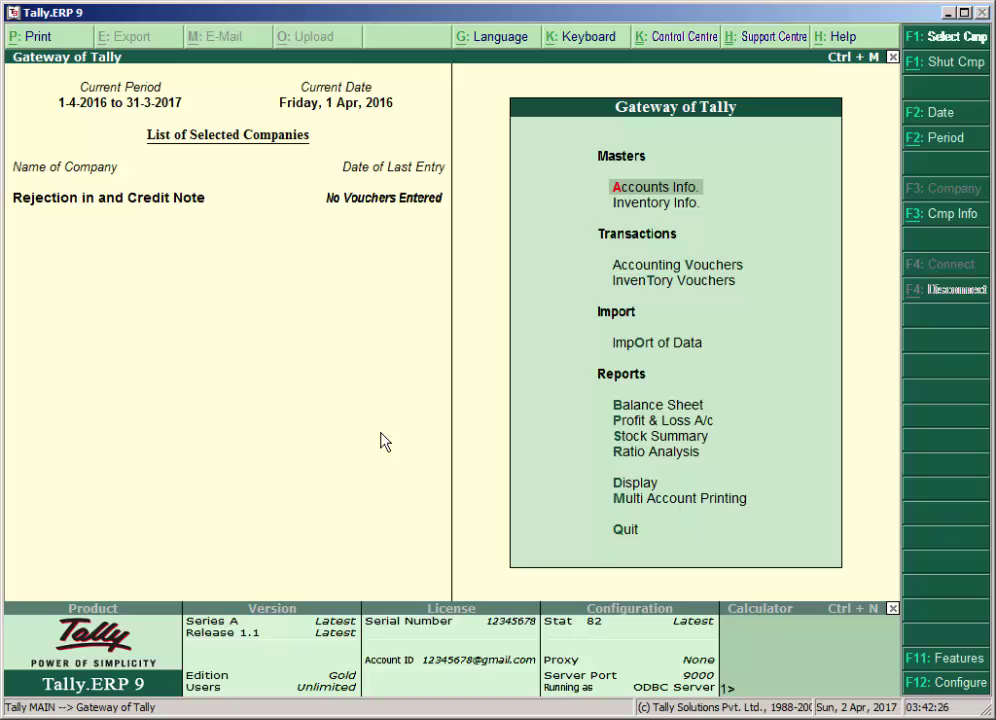
Open a new Sales voucher from Accounting Vouchers and enter reference Bill/002.
key(Down)
key(Down)
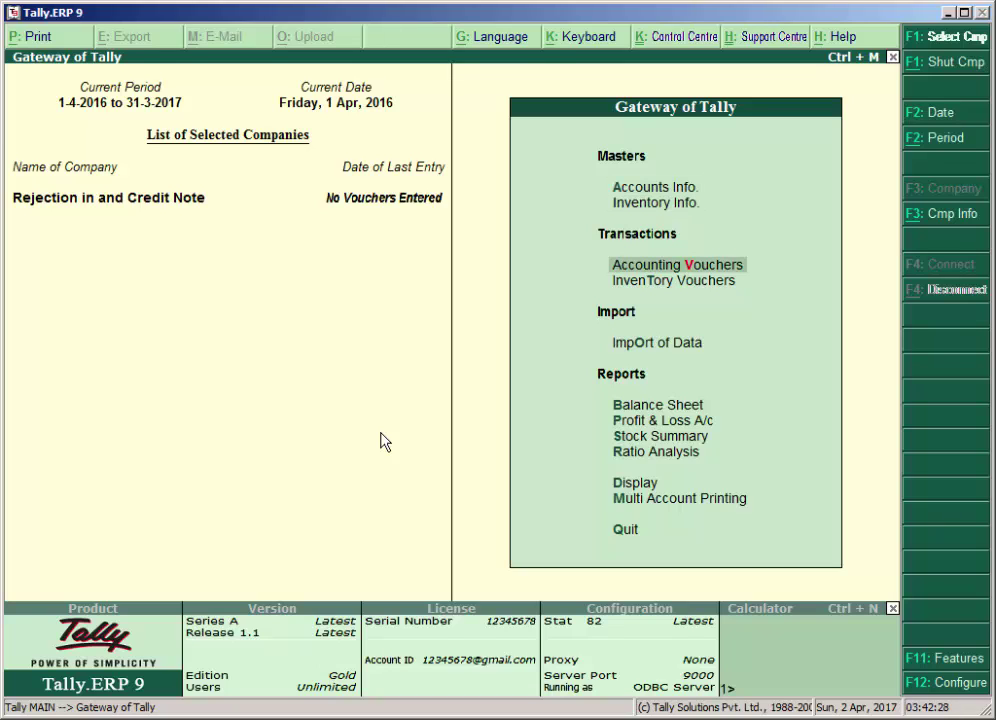
key(Return)
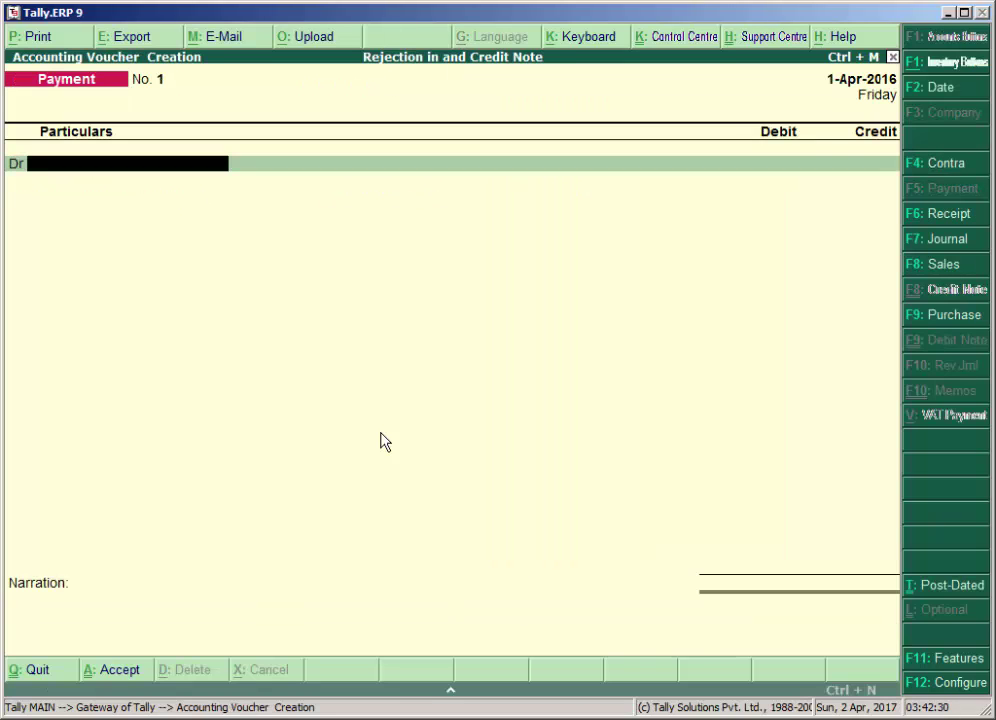
key(F8)
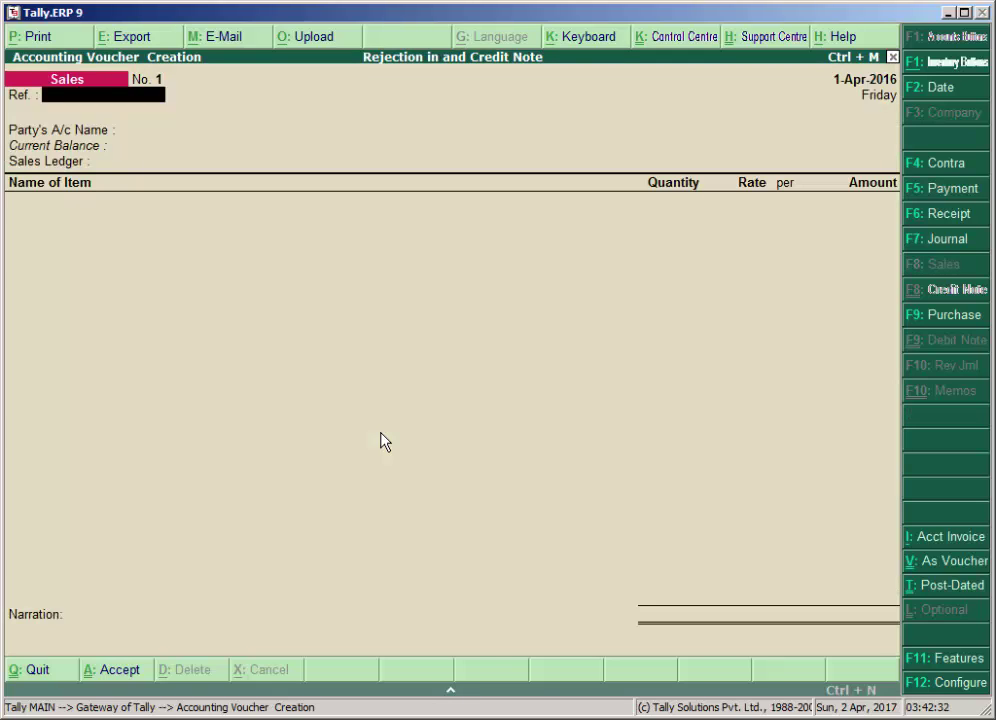
text(Bill/002)
key(Return)
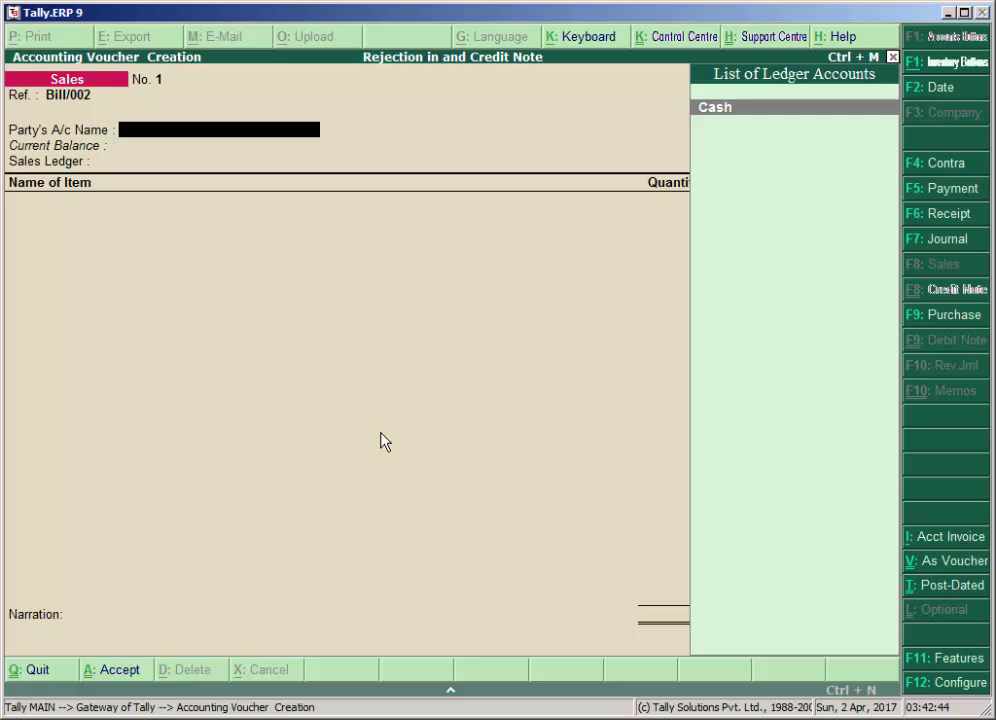
Create the customer's ledger under Sundry Debtors with default details and use it as the party account.
key(alt+c)
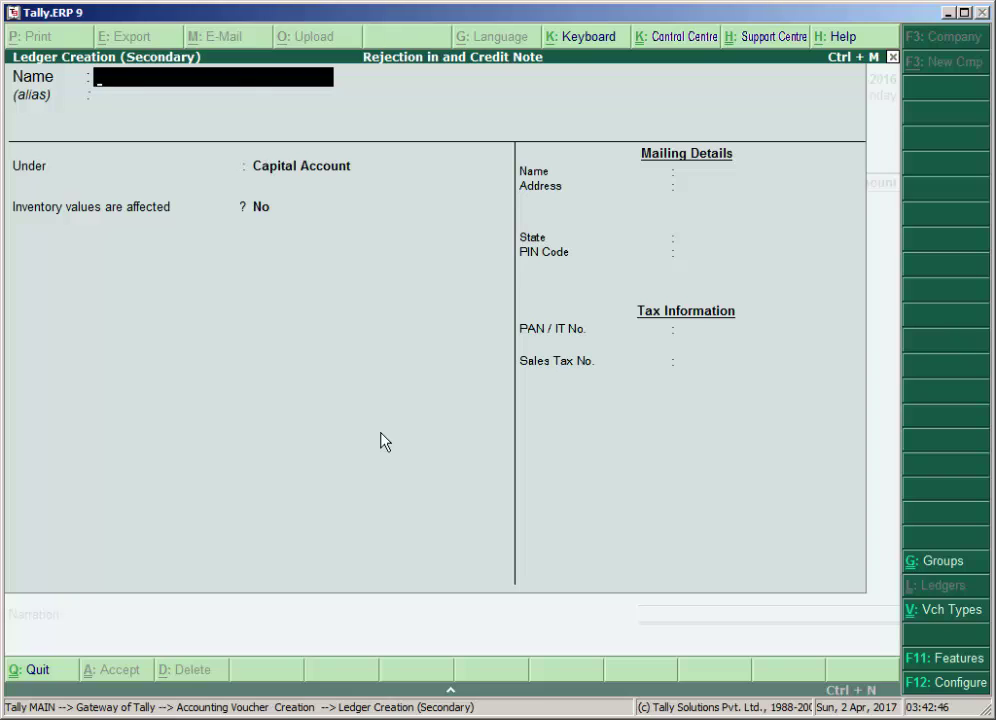
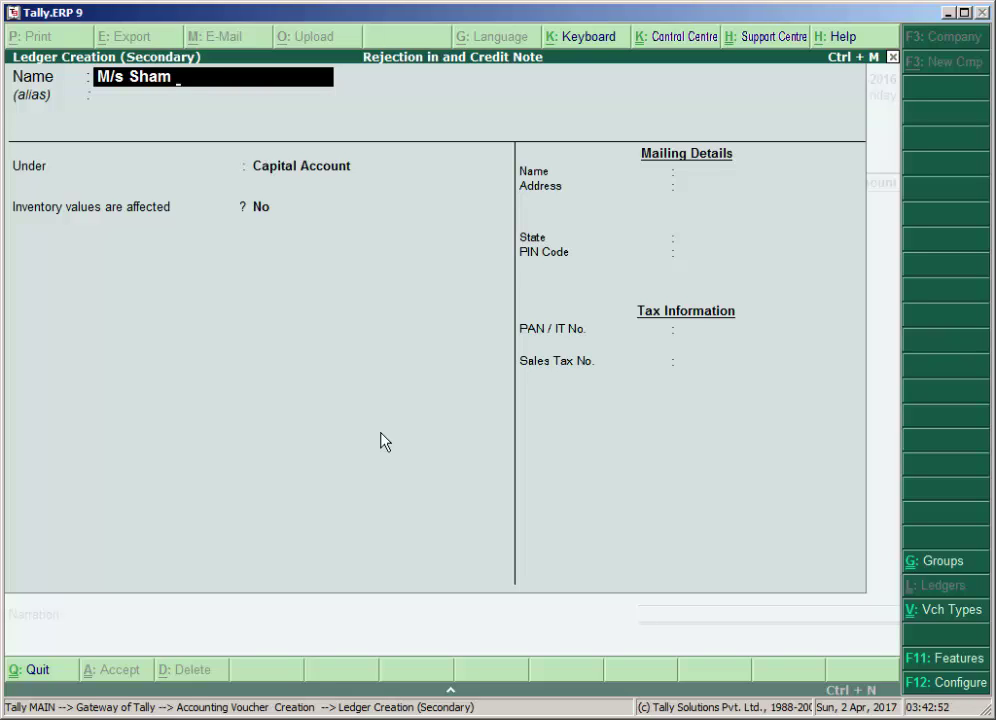
key(Return)
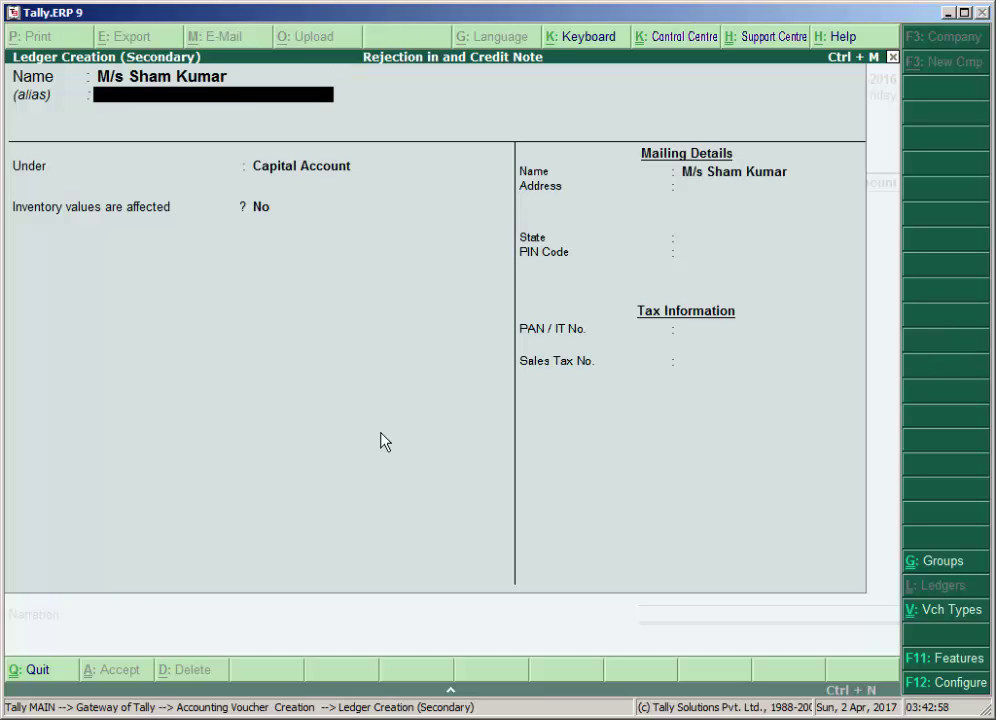
key(Return)
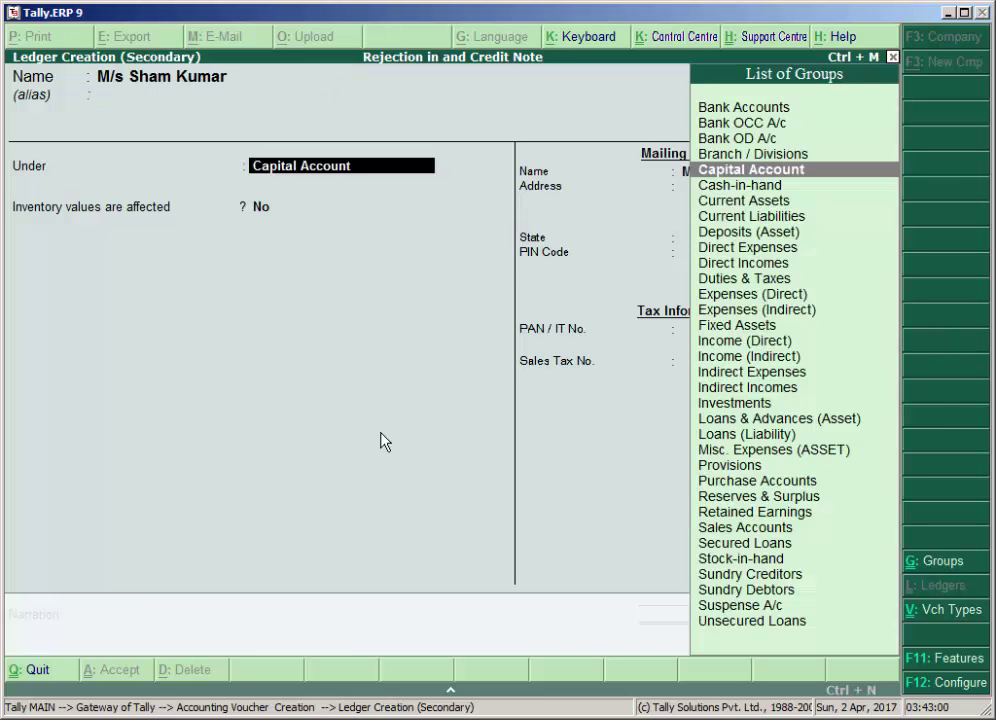
text(S)
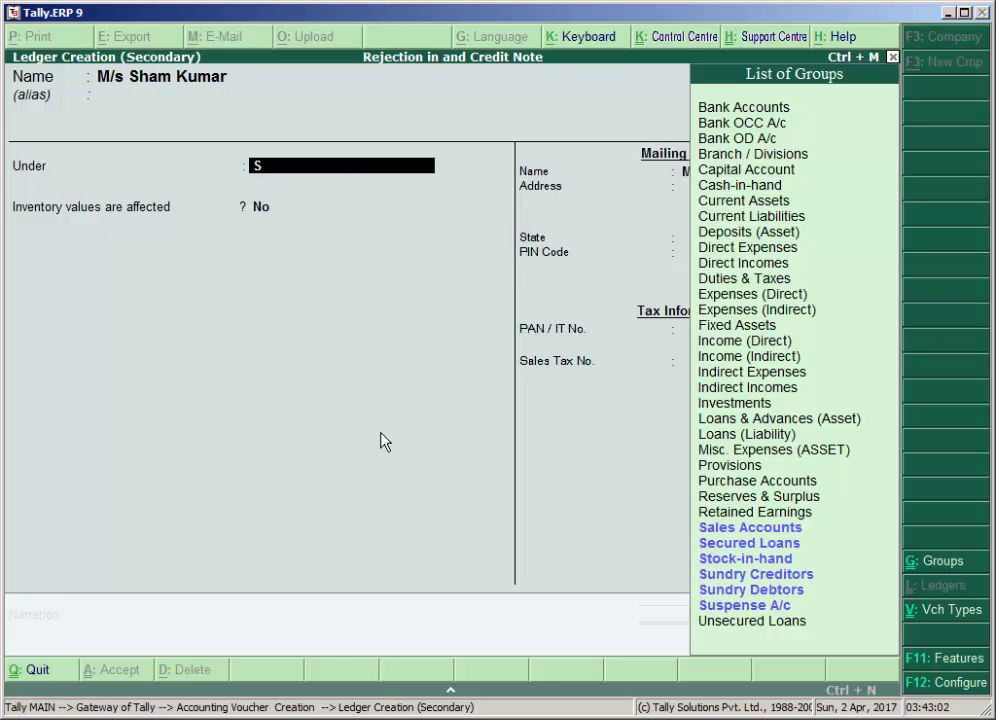
key(Down)
key(Down)
key(Down)
key(Down)
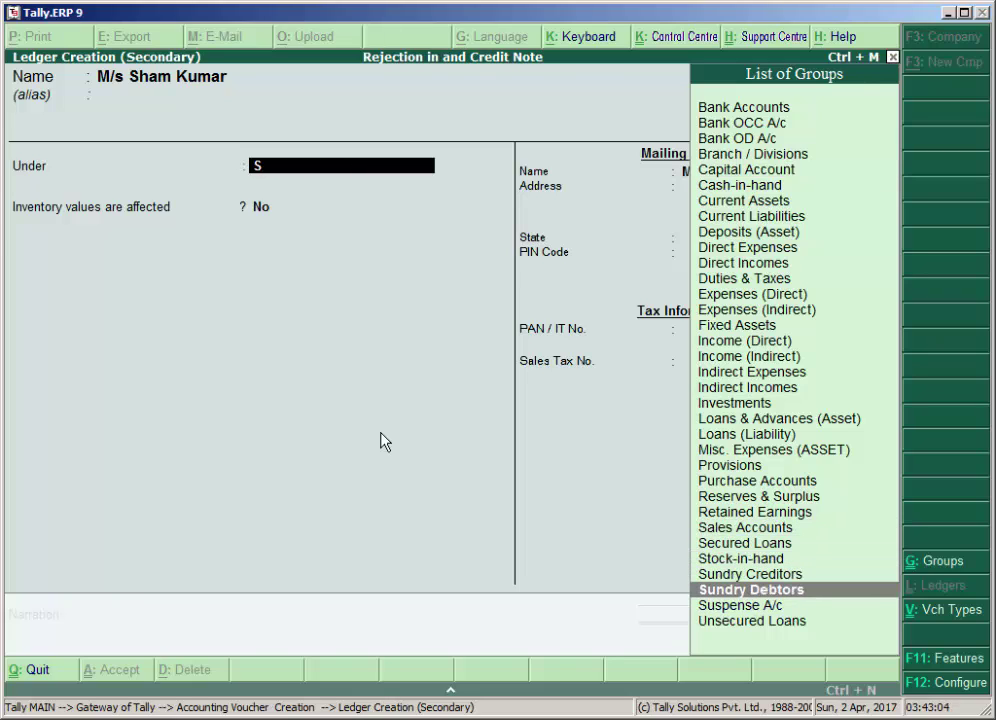
key(Return)
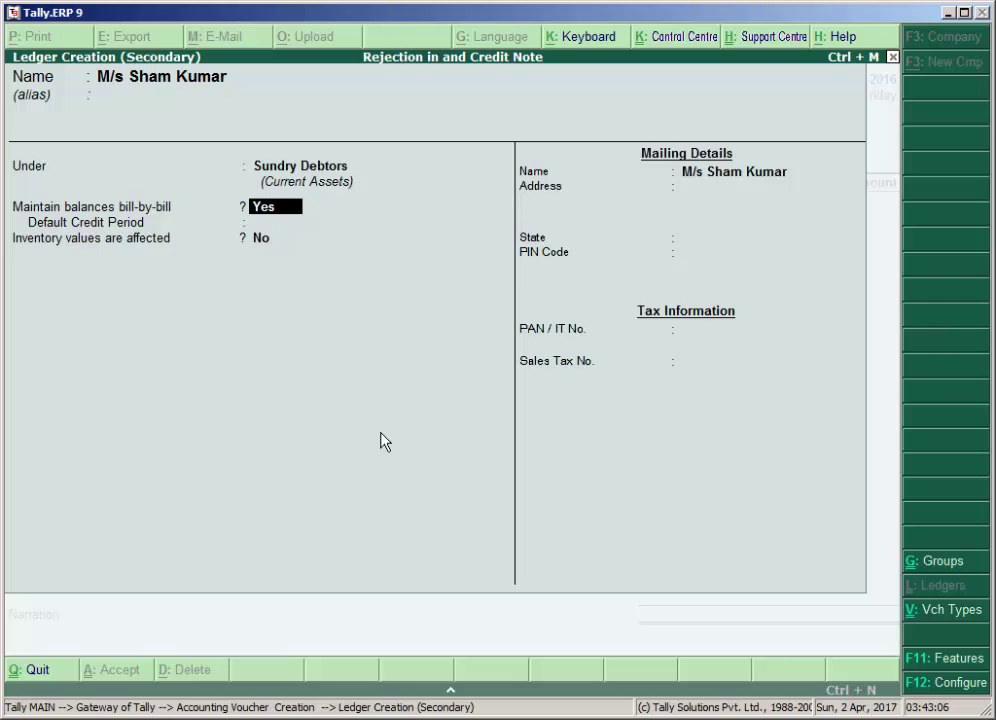
key(Return)
key(Return)
key(Return)
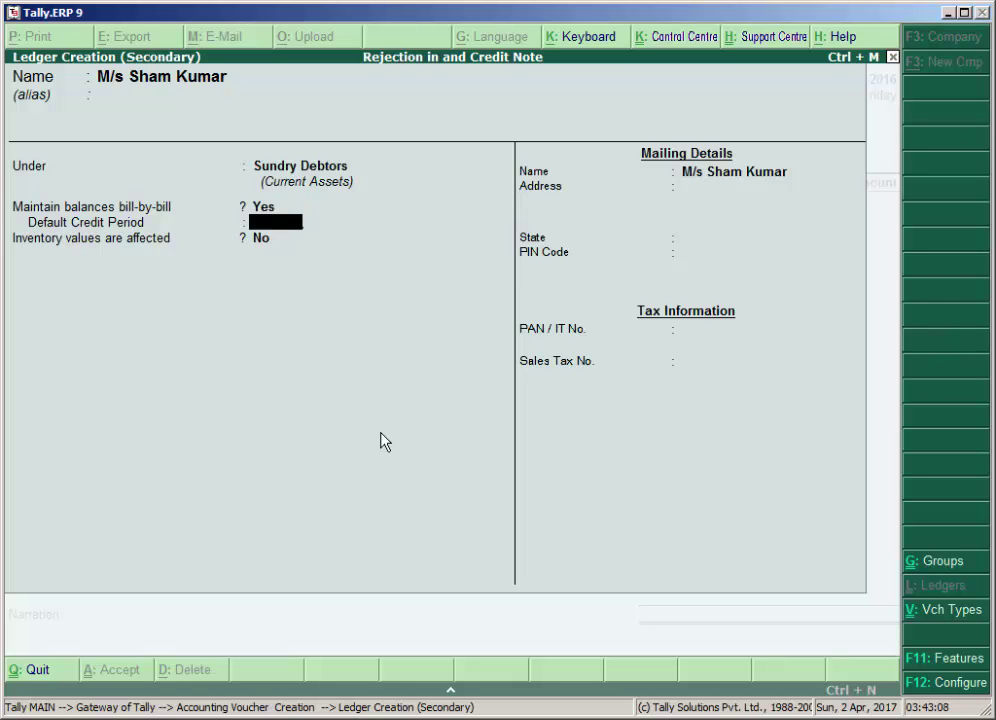
key(Return)
key(Return)
key(Return)
key(Return)
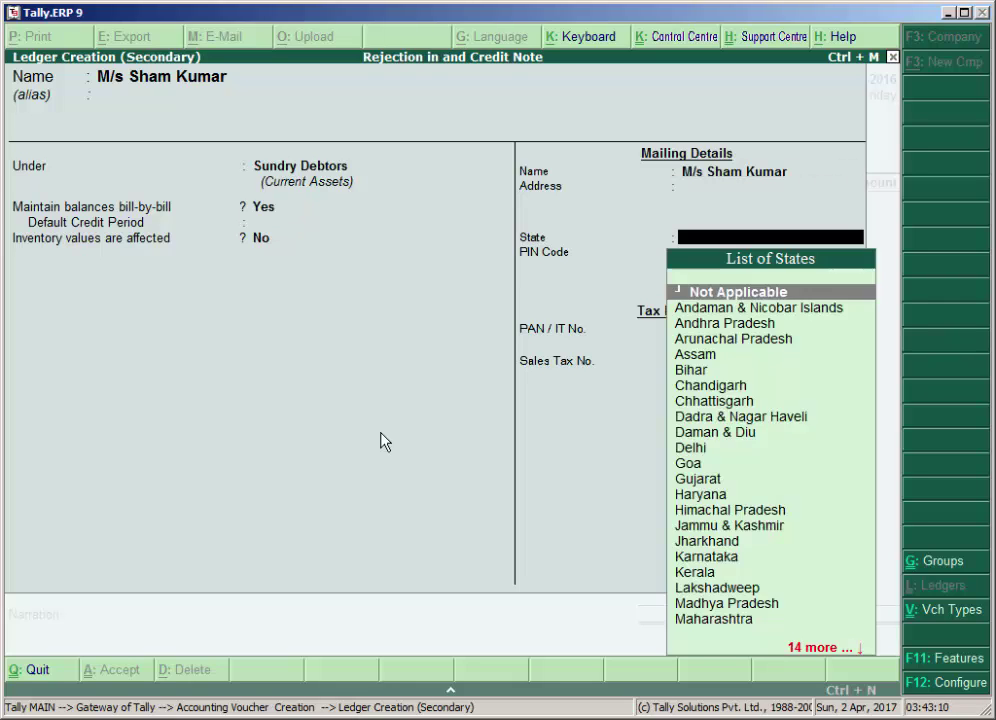
key(Return)
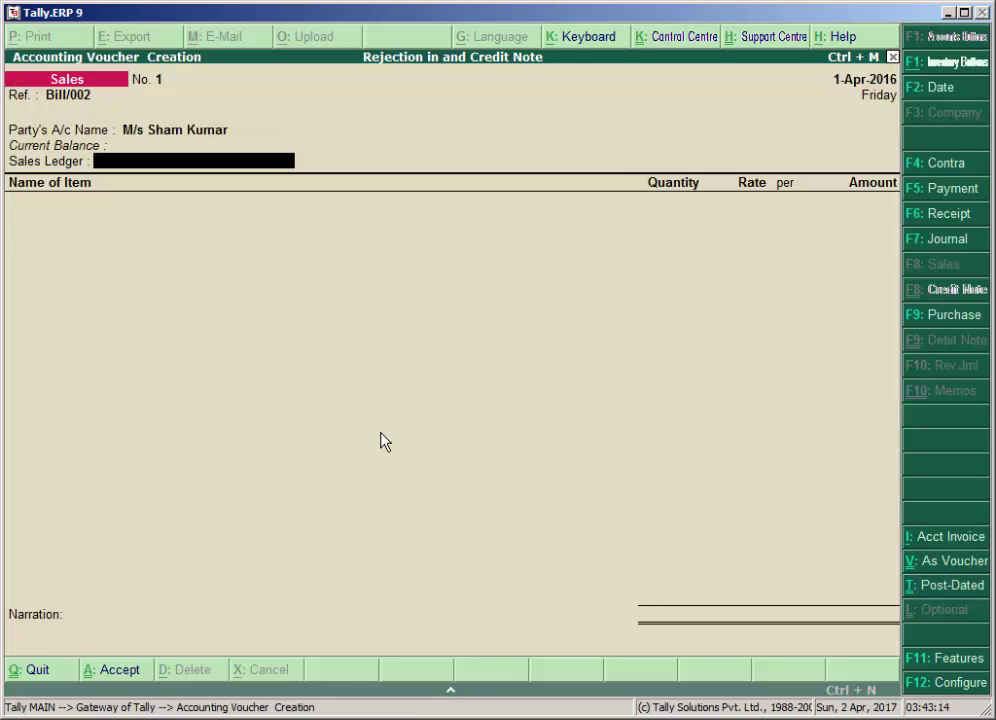
Create a 'Sales A/c' ledger in the Sales Accounts group and select it as the sales ledger.
key(alt+c)
text(Sa)
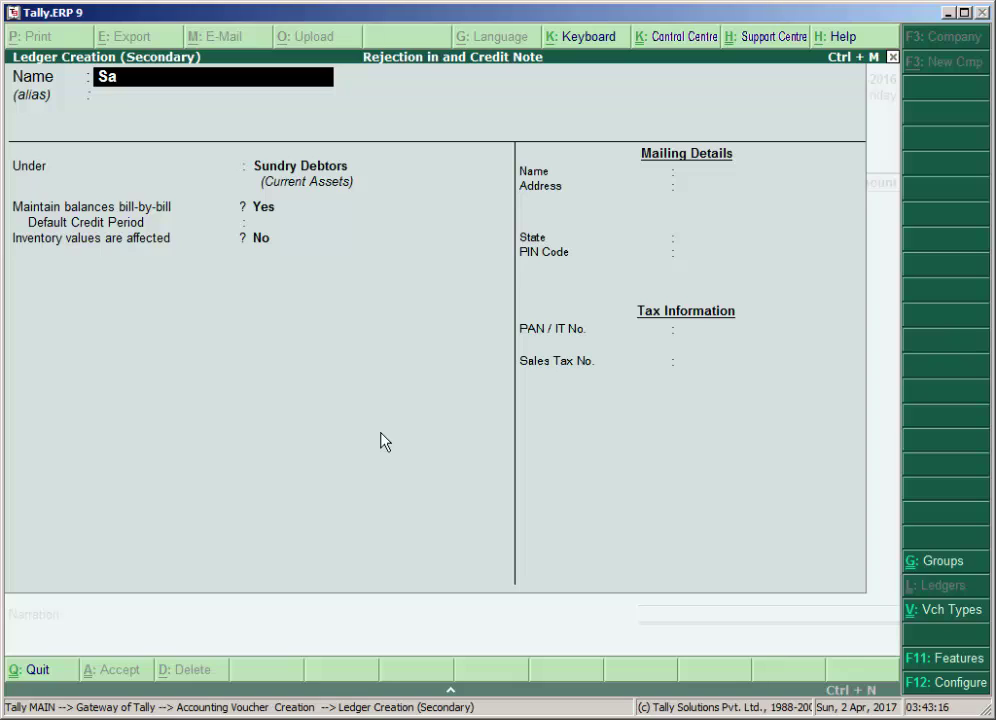
text(les a/c)
key(Return)
key(Return)
text(S)
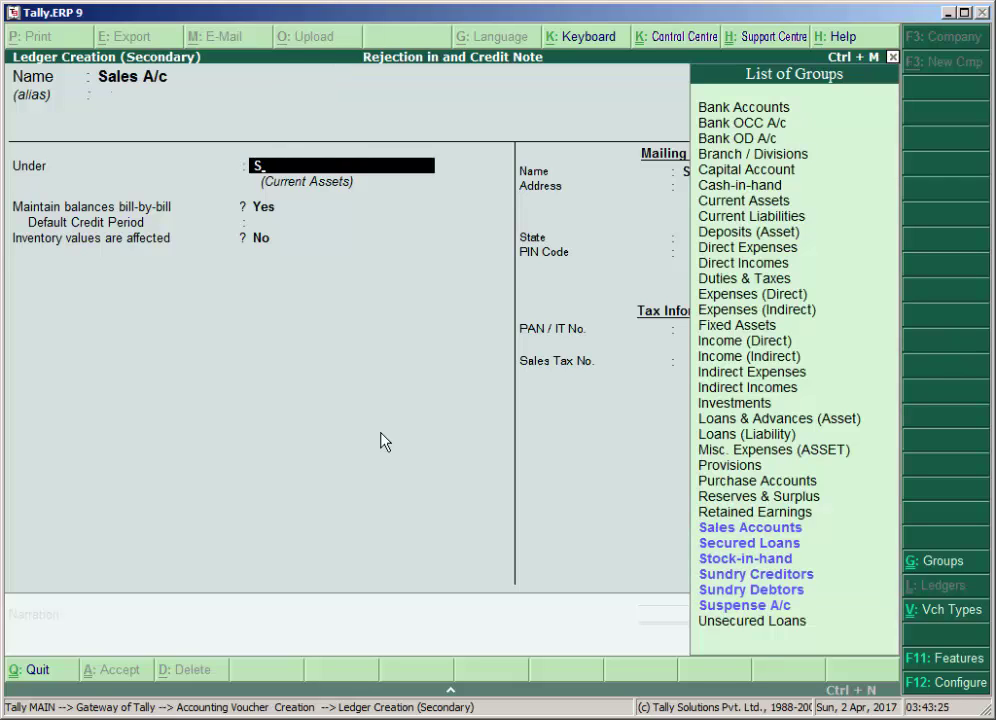
key(Down)
key(Up)
key(Return)
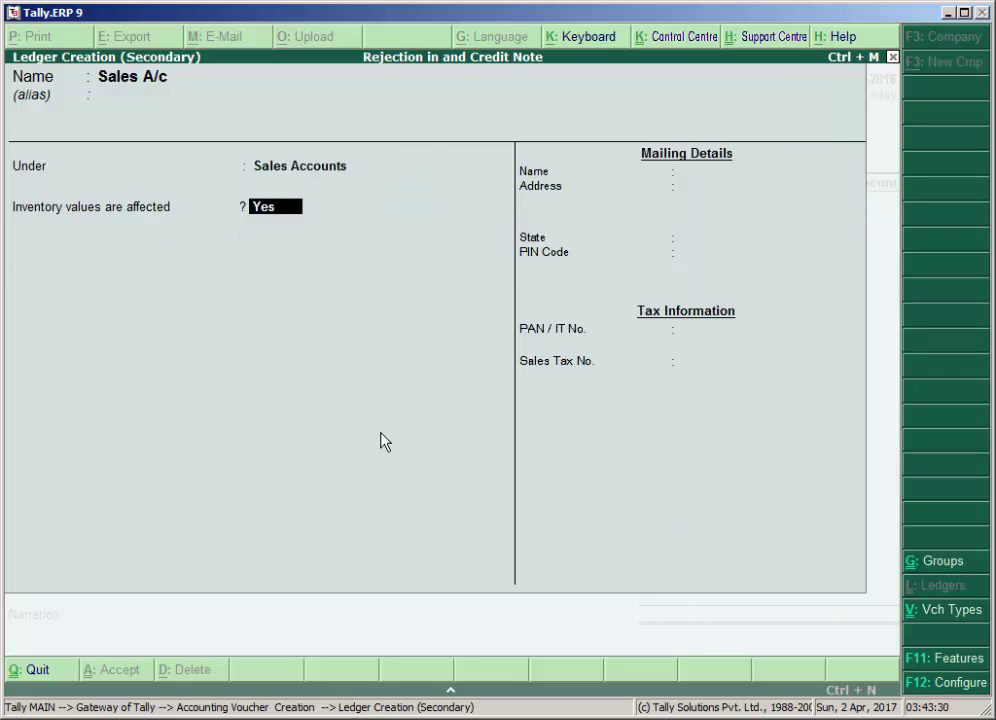
key(Return)
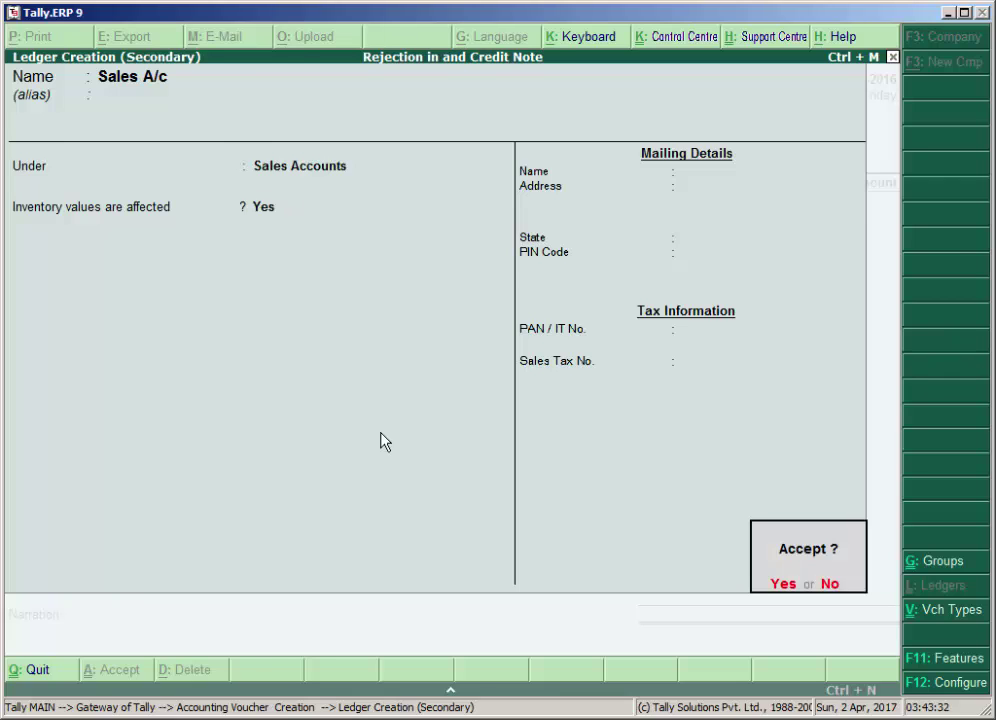
key(Return)
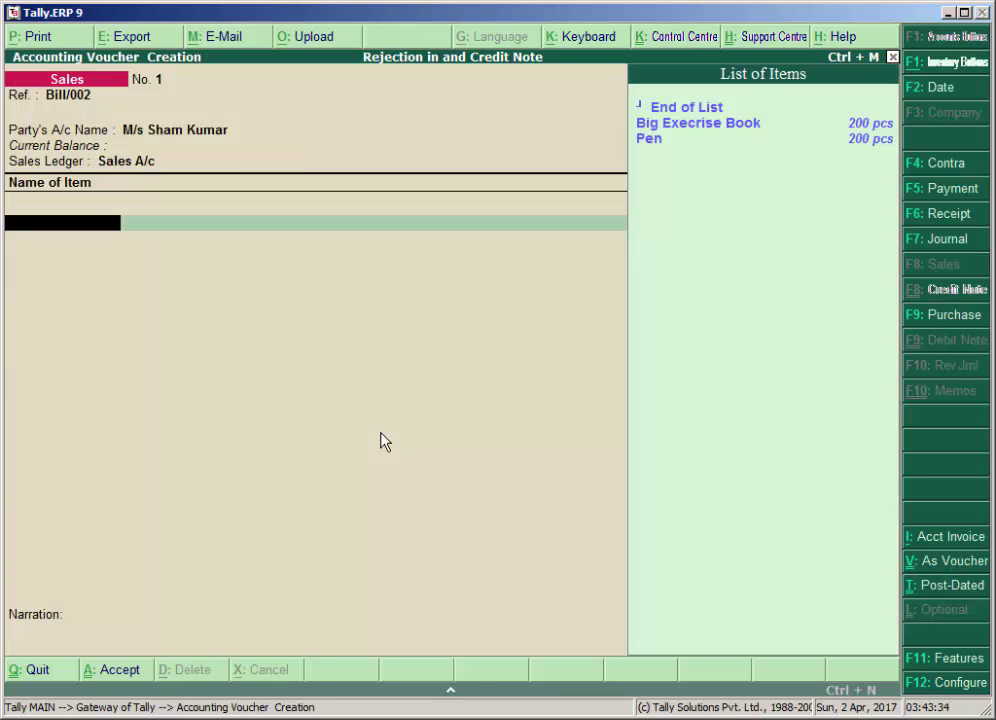
Bill Pen from the Pune godown: 200 pcs at 50.
key(Down)
key(Down)
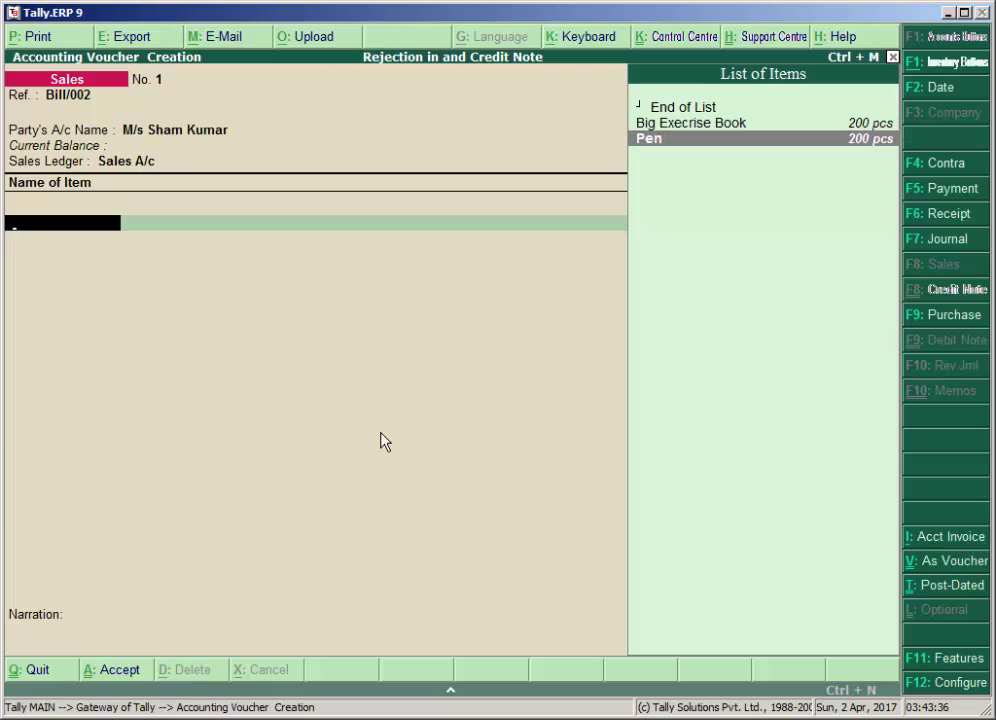
key(Up)
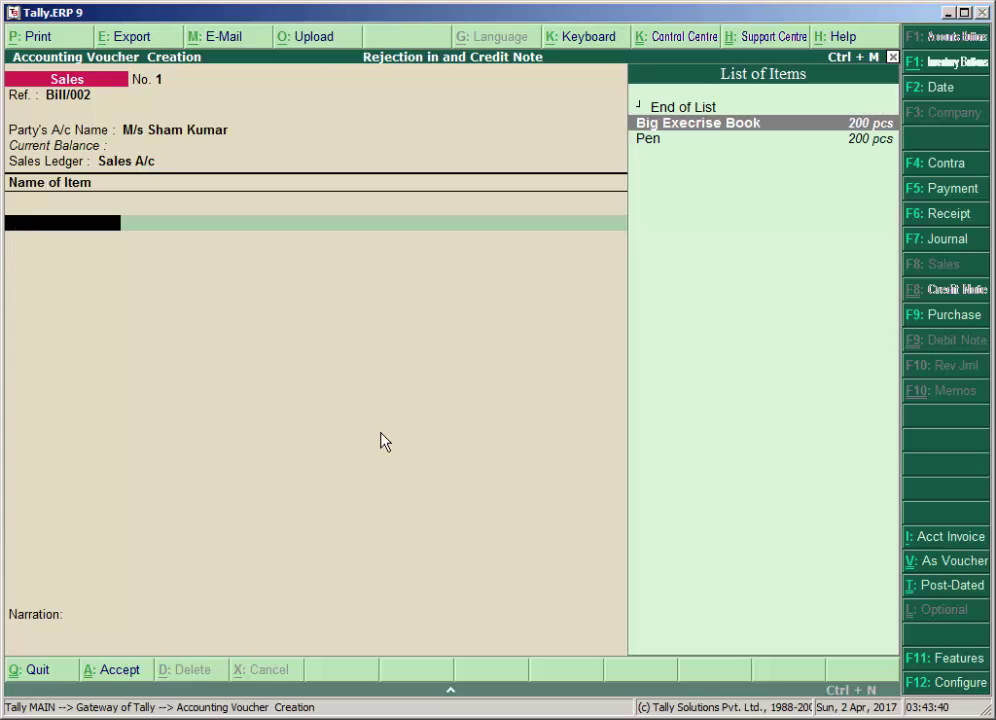
key(Down)
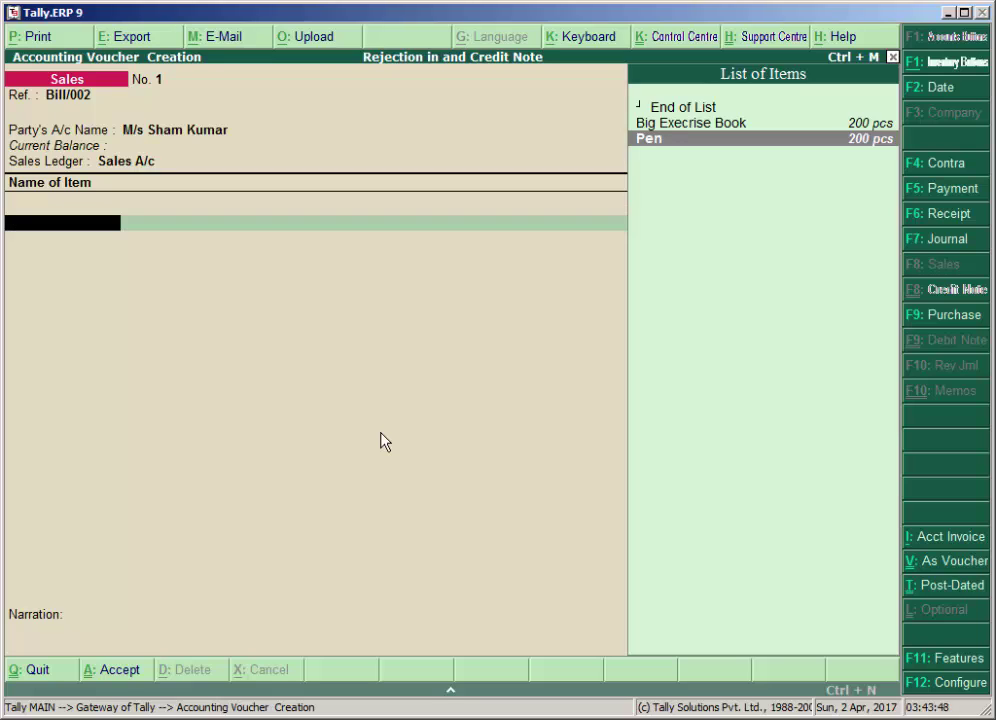
key(Return)
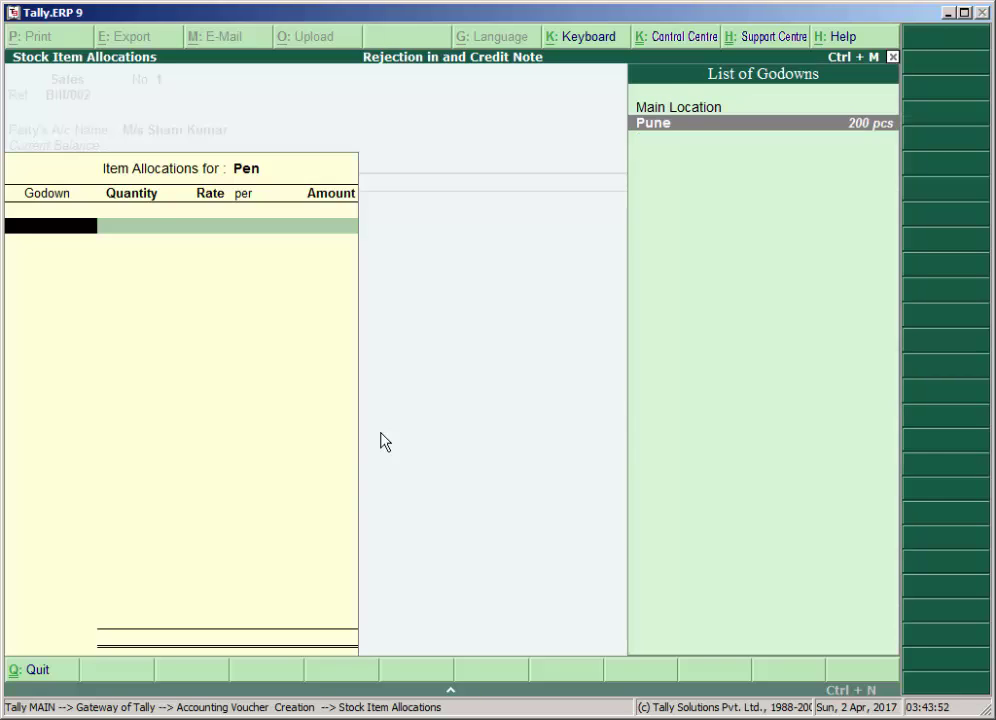
key(Return)
text(200)
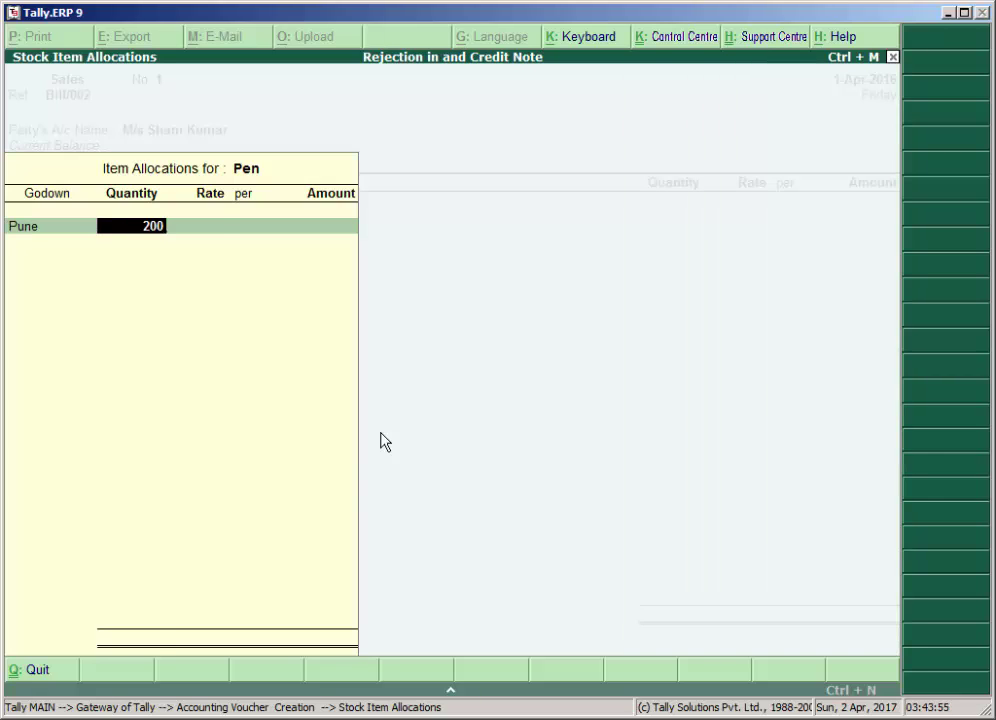
key(Return)
text(50)
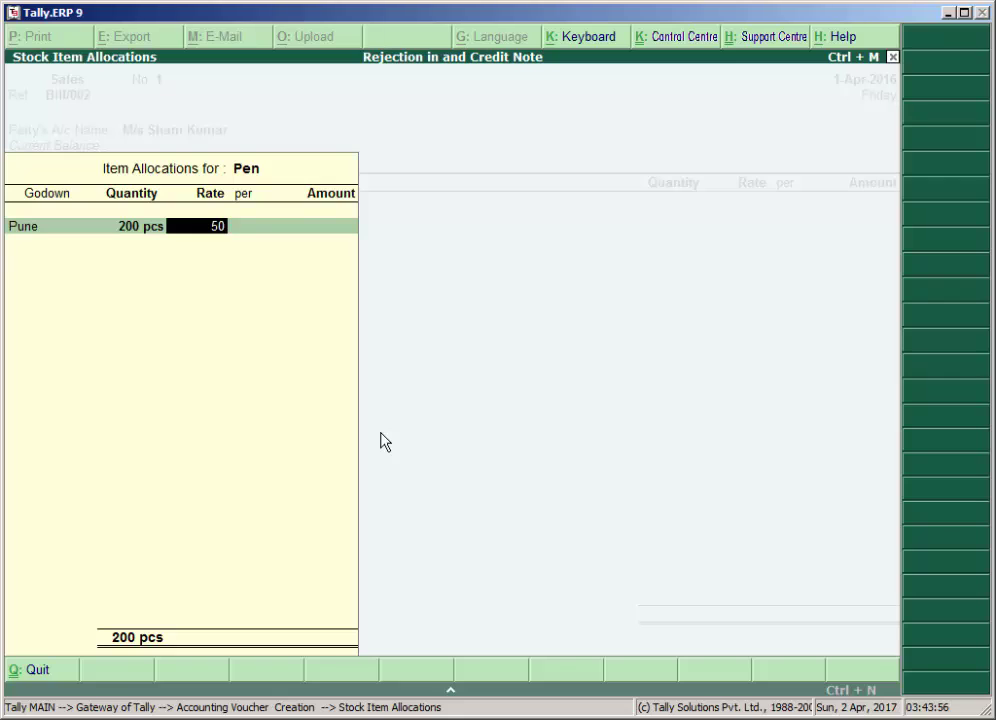
key(Return)
key(Return)
key(Return)
key(Return)
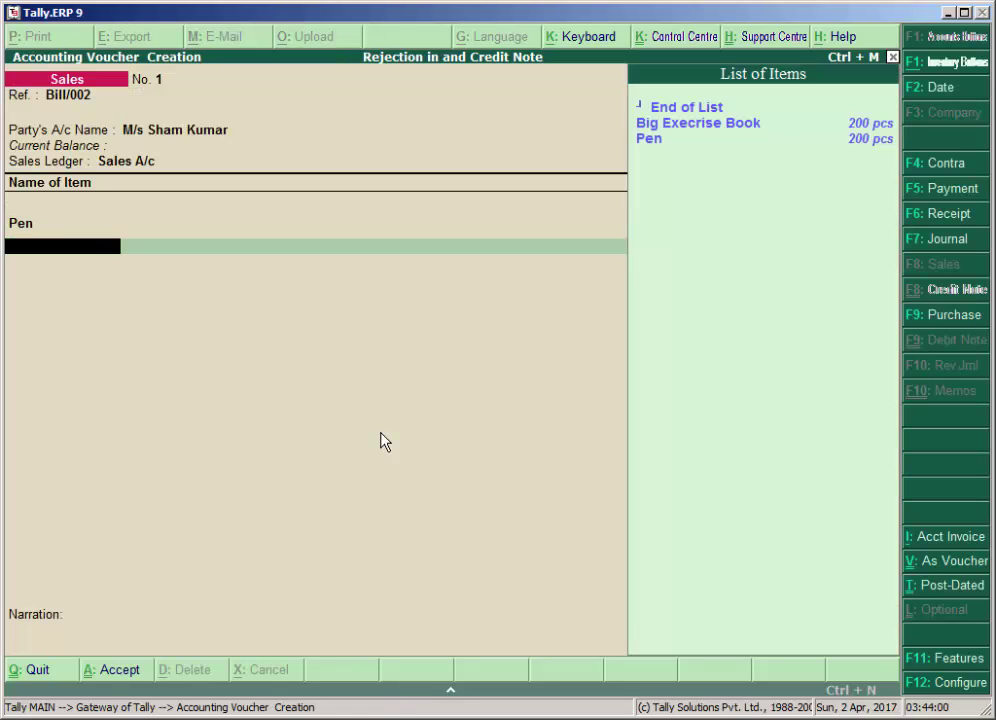
Bill Big Exercise Book from the Pune godown: 100 pcs at 35, giving 3,500.00.
key(Down)
key(Return)
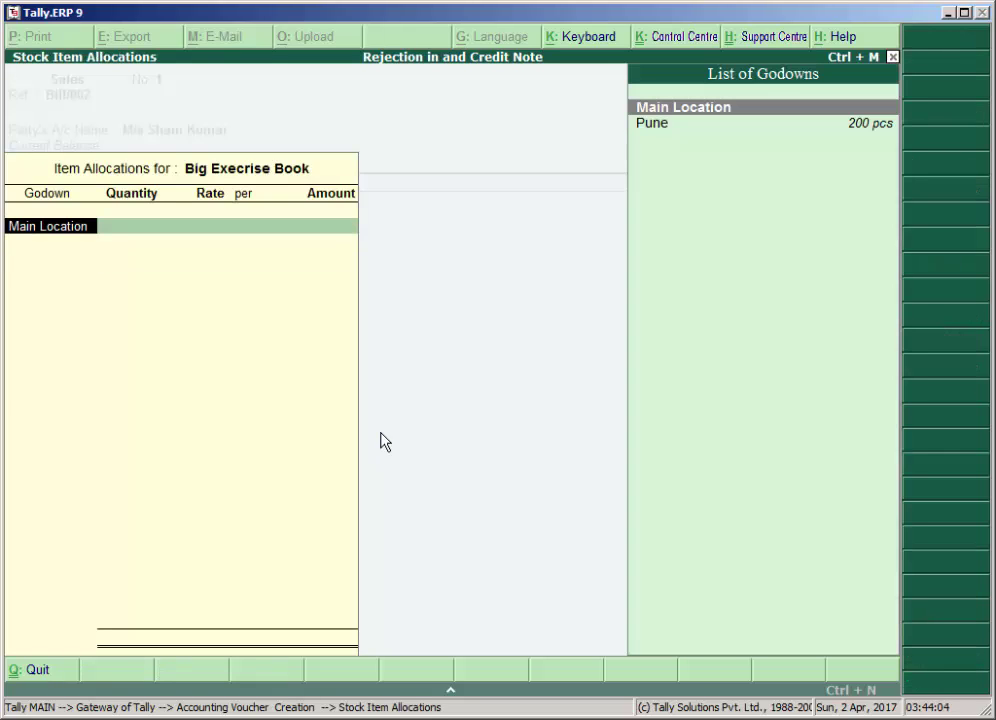
key(Down)
key(Return)
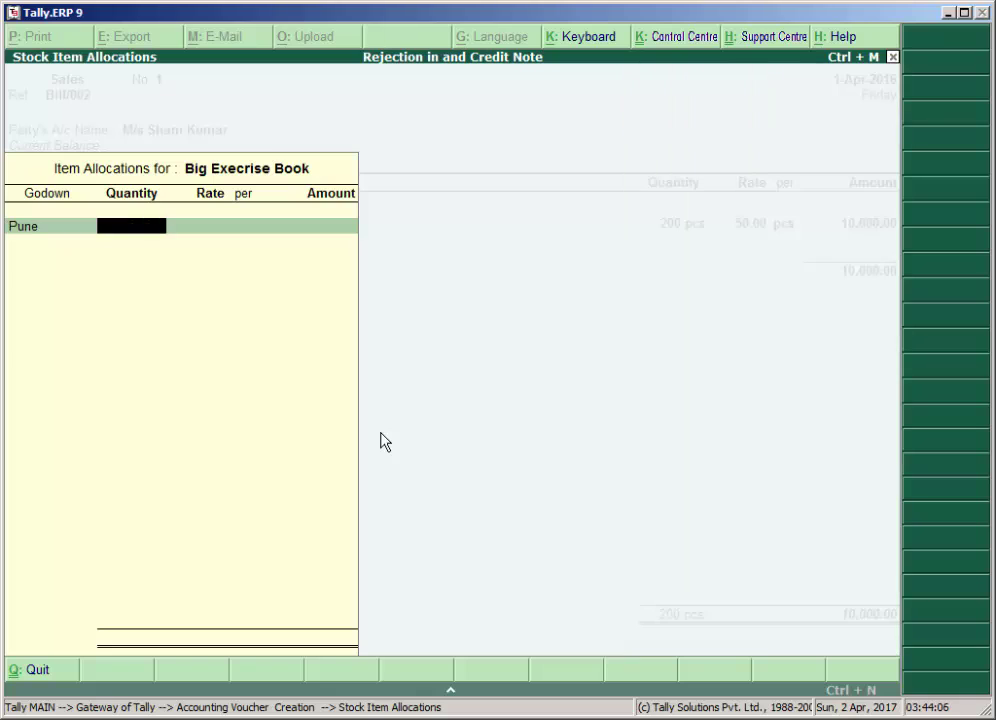
text(100)
key(Return)
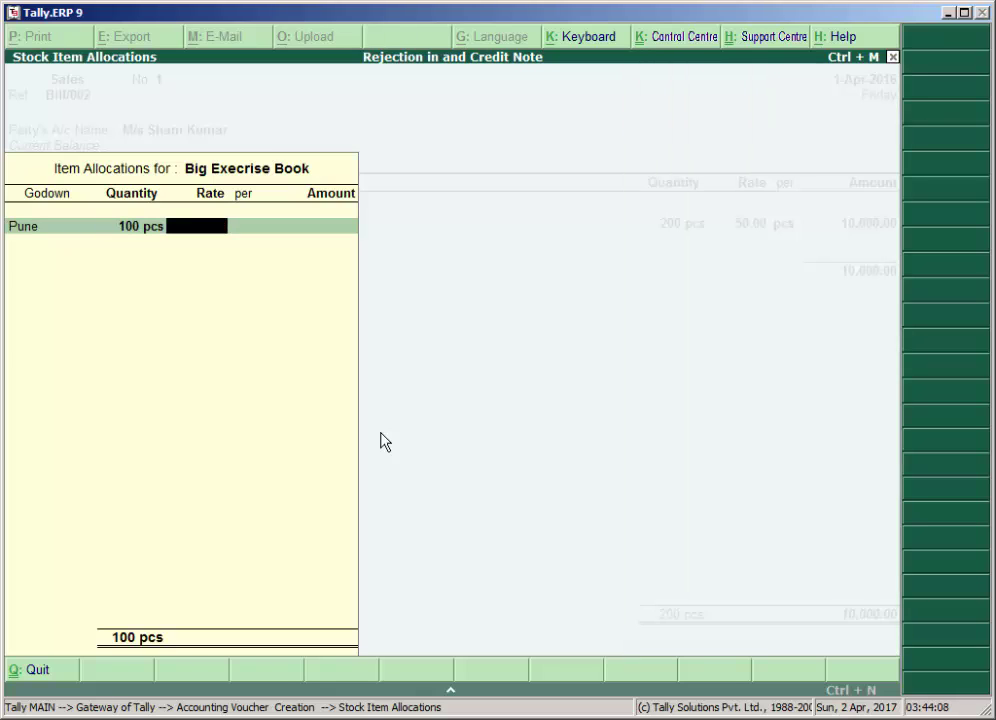
text(35)
key(Return)
key(Return)
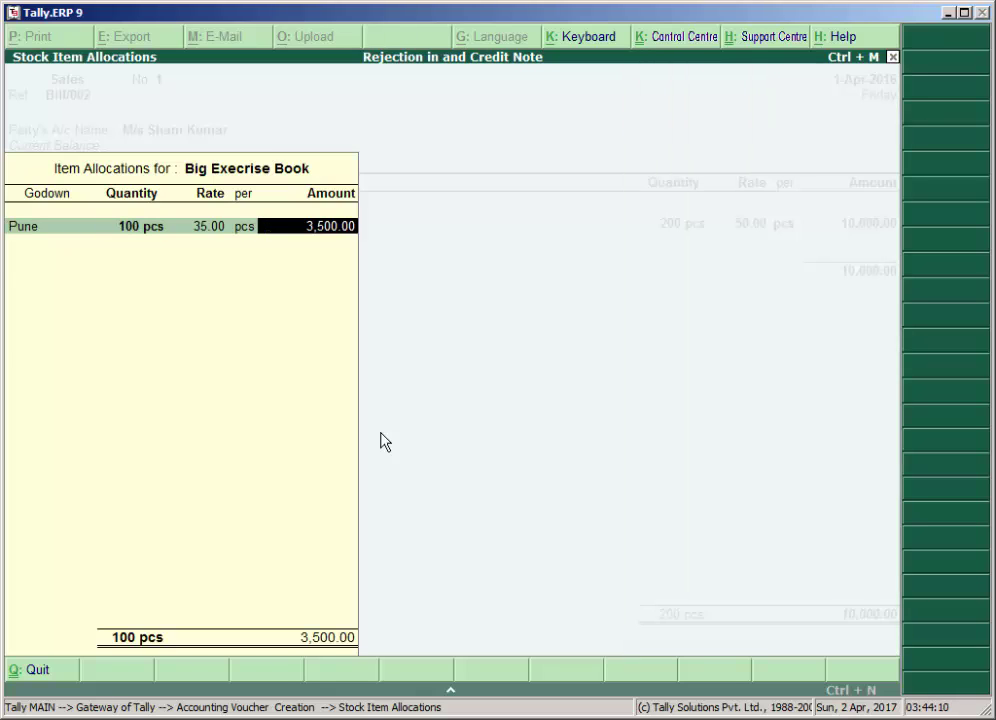
key(Return)
key(Return)
key(Return)
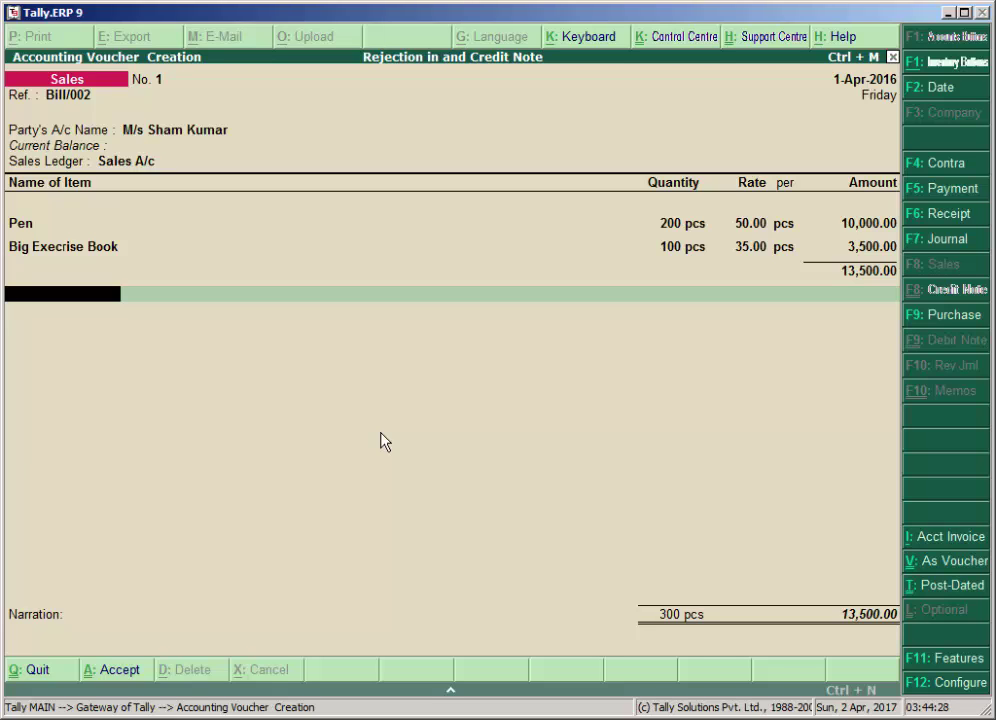
Close the item list and enter a narration saying goods were sold to the customer, leaving the voucher unsaved.
key(Return)
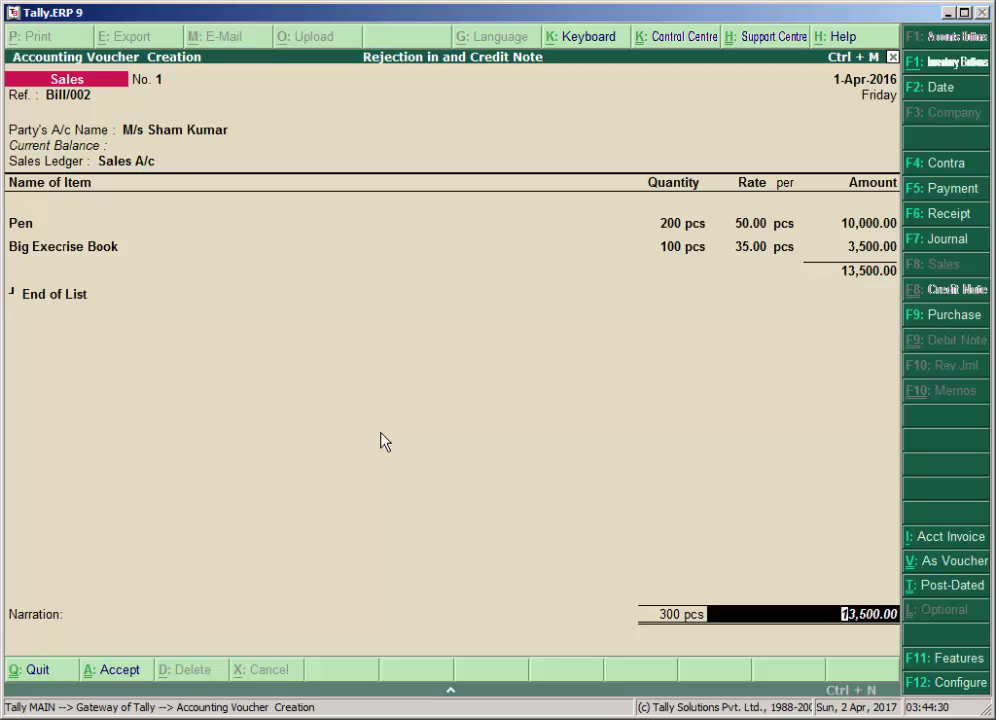
key(Return)
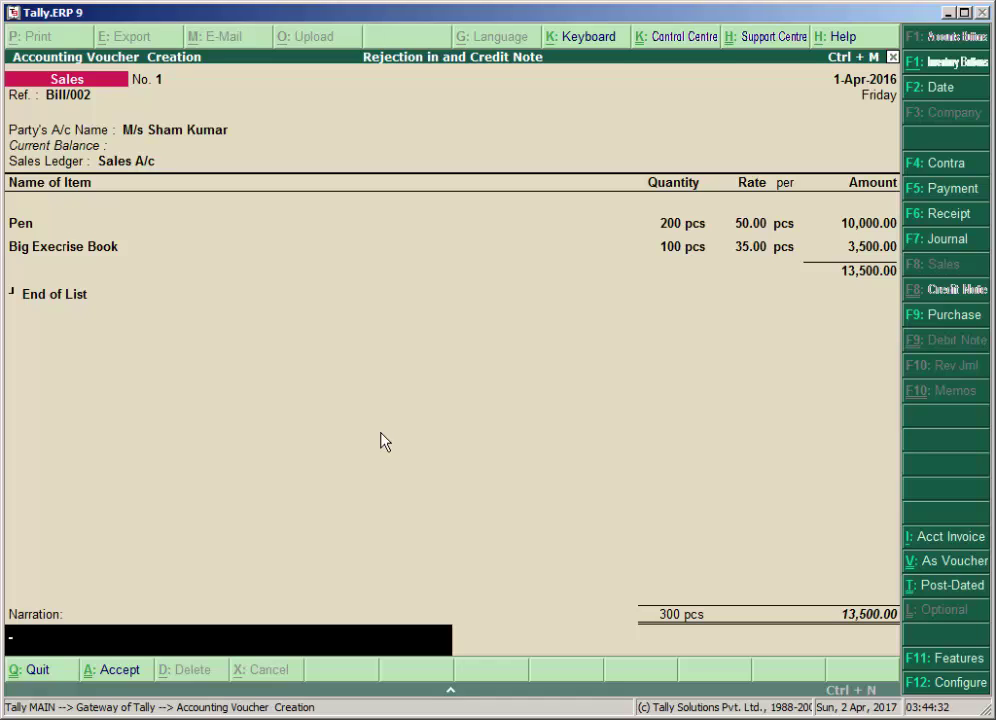
text(sold goods to)
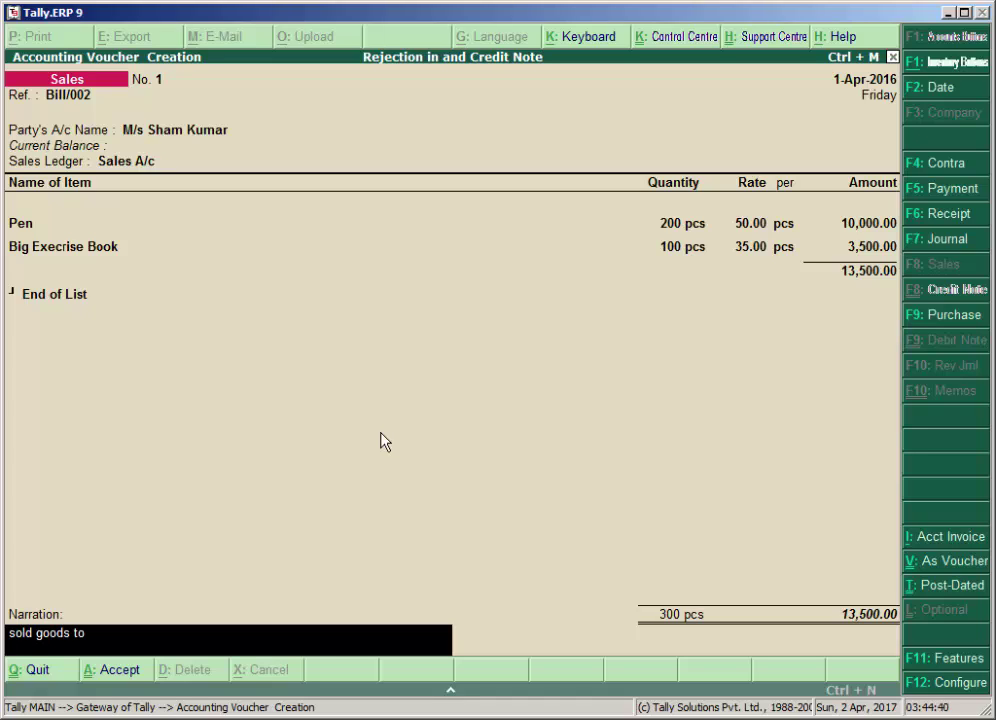
key(Return)
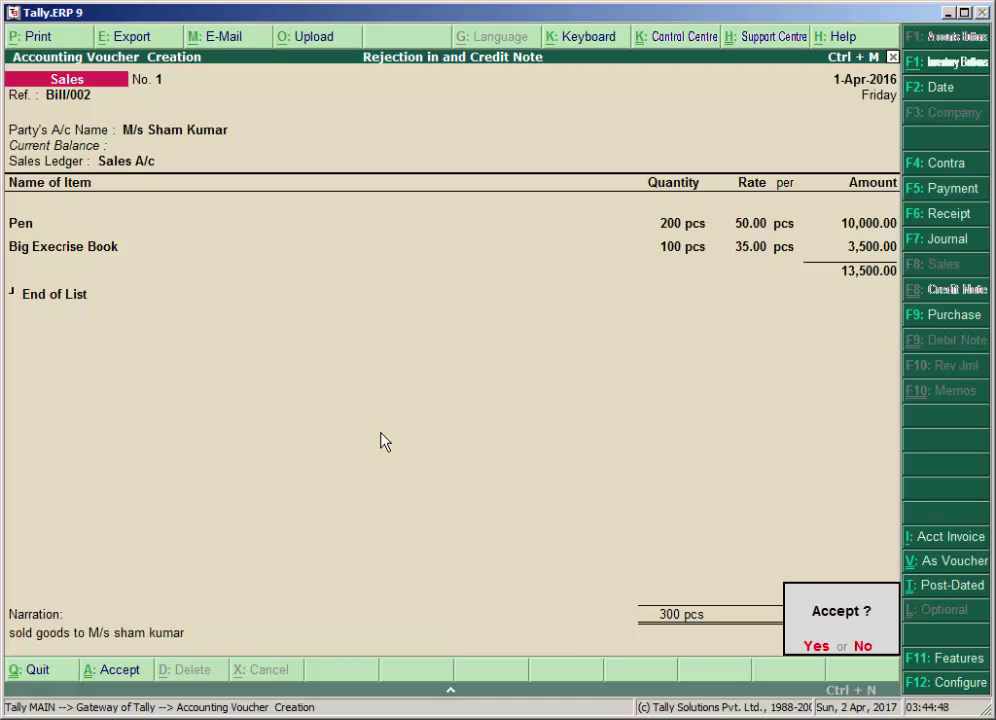
key(n)
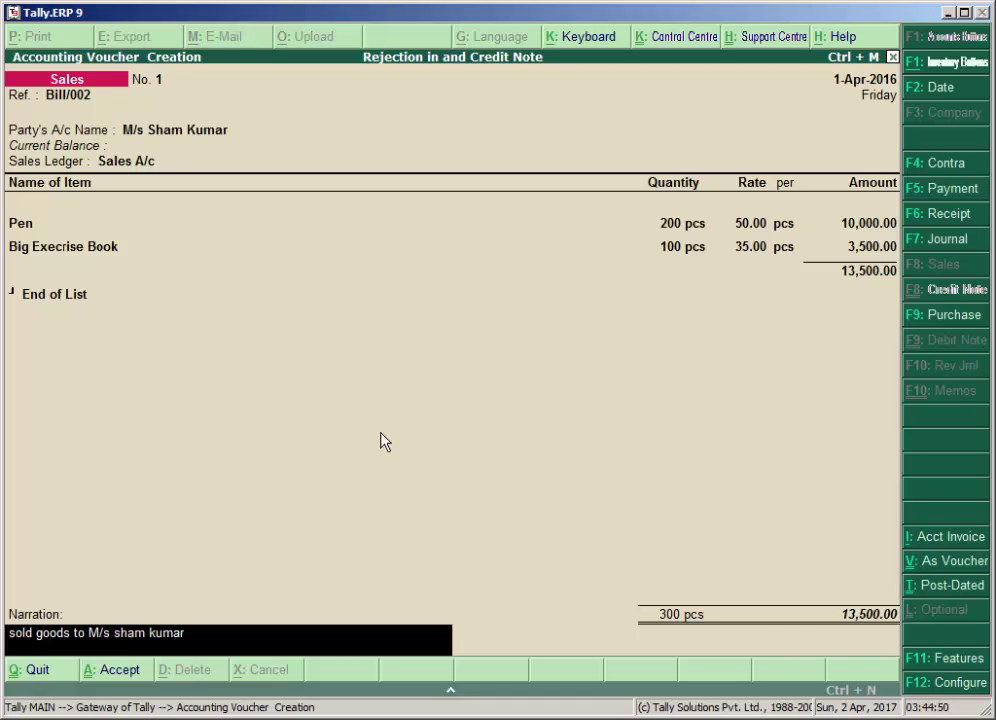
key(BackSpace)
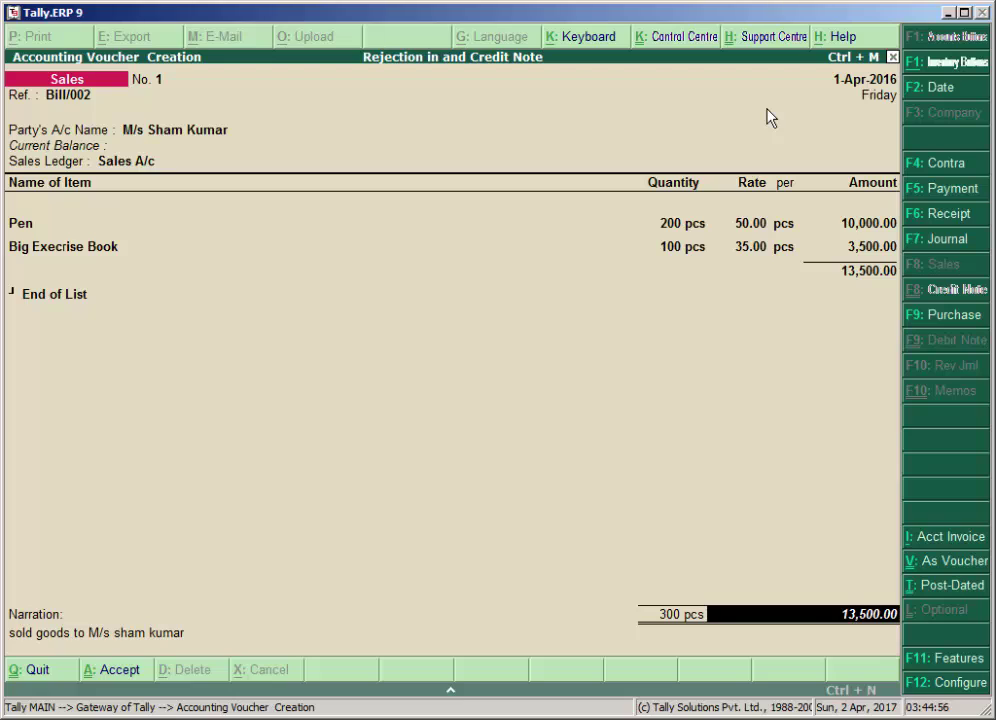
Change the sales voucher date to 10-Apr-2016 and save the voucher.
key(F2)
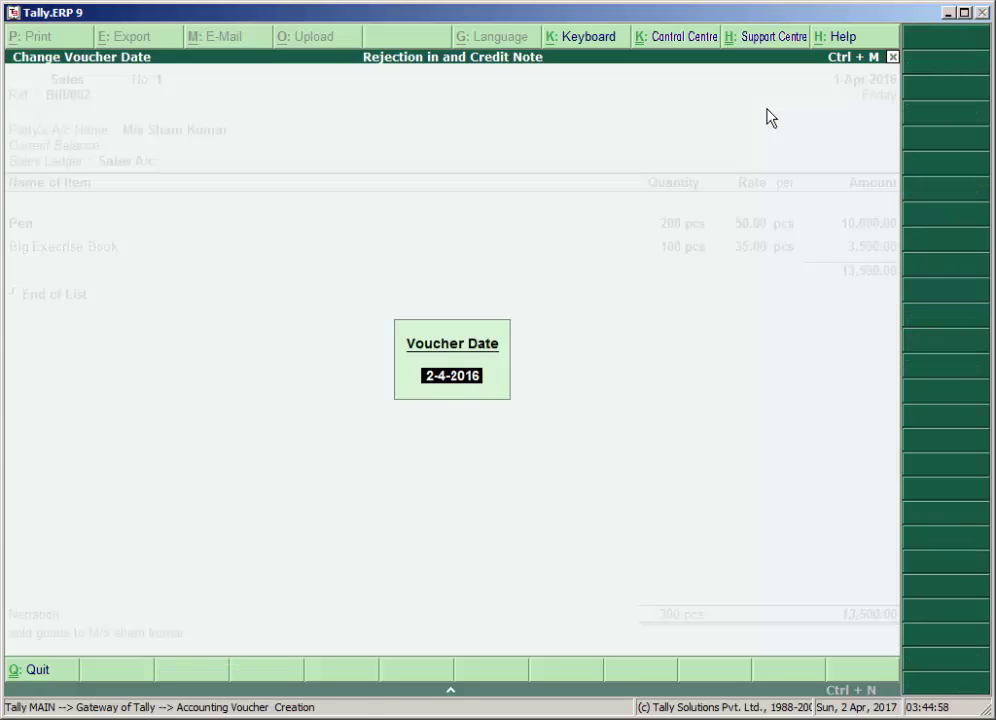
text(10)
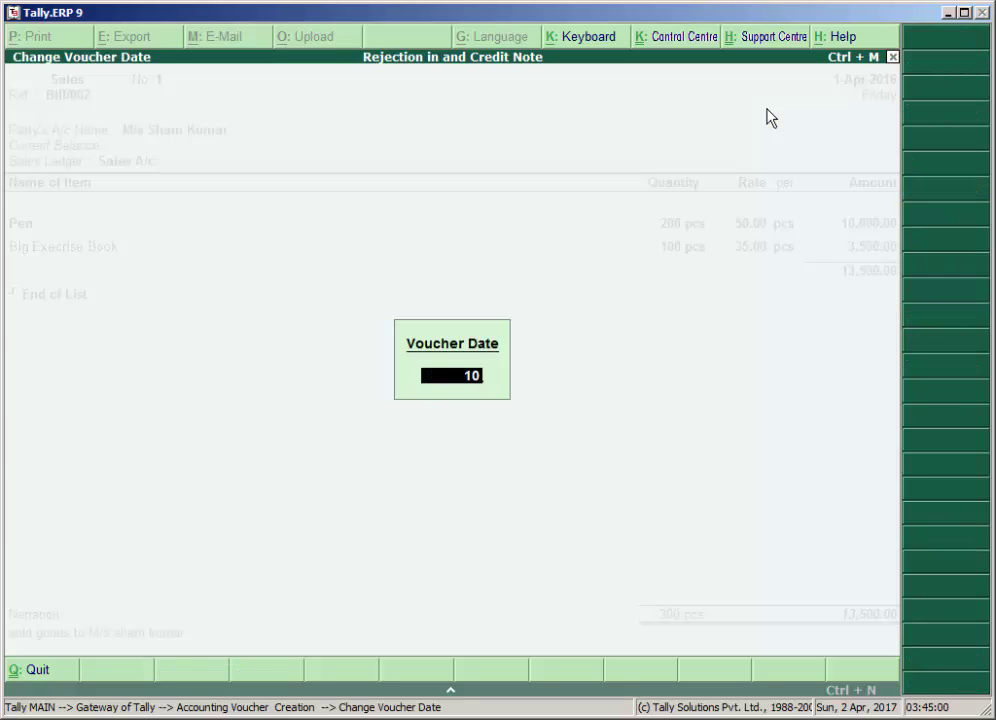
text(/4)
key(Return)
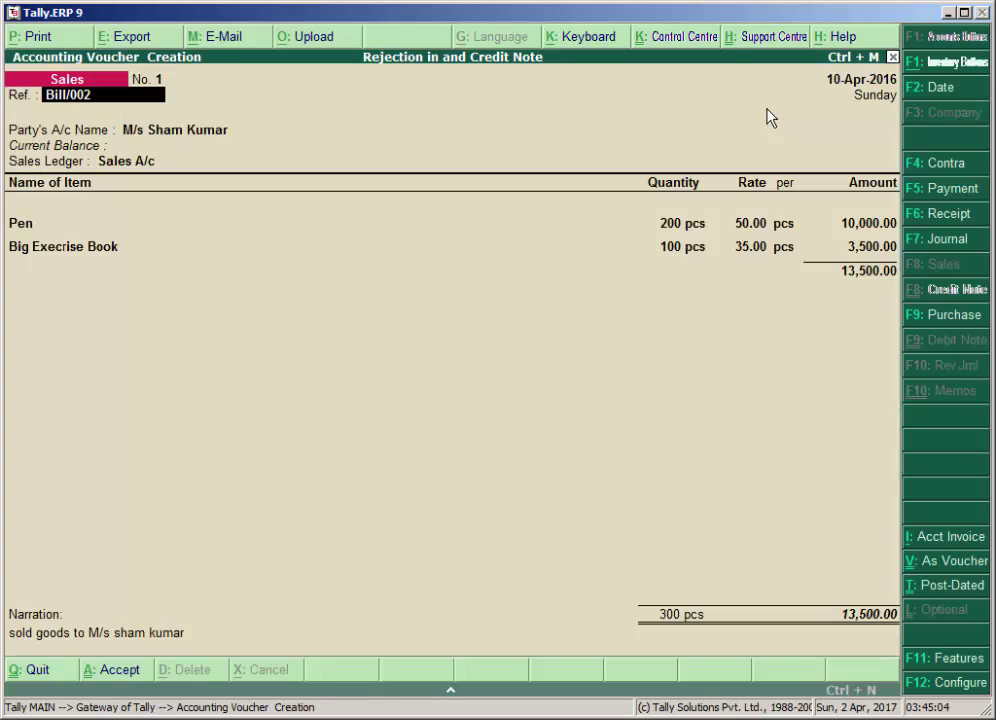
key(Return)
key(Return)
key(Return)
key(Return)
key(Return)
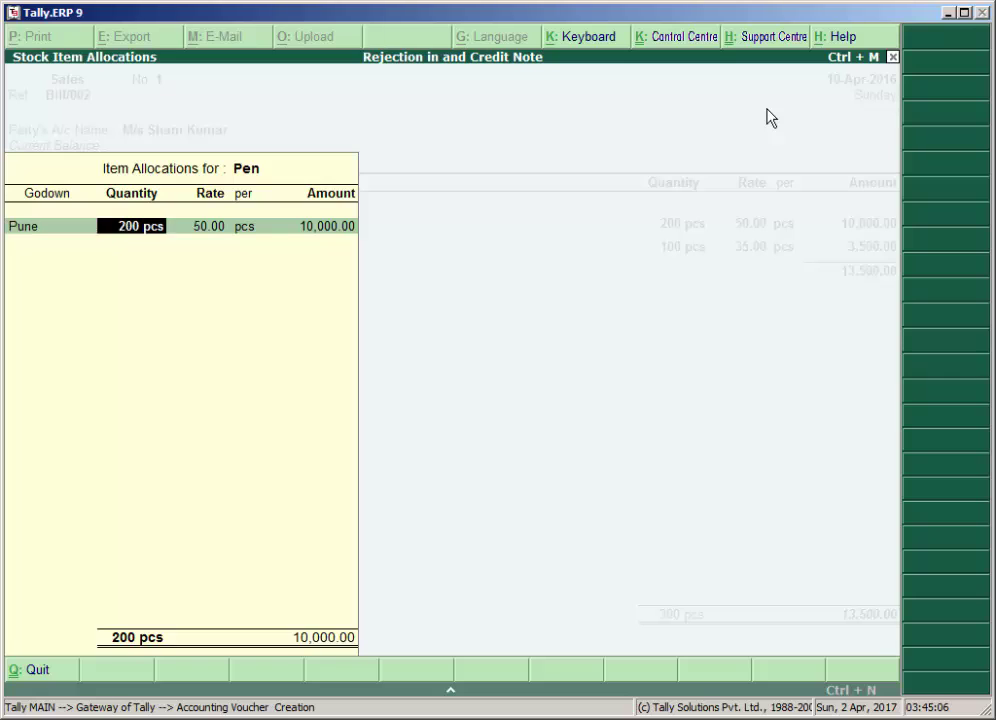
key(Return)
key(Return)
key(Return)
key(Return)
key(Return)
key(Return)
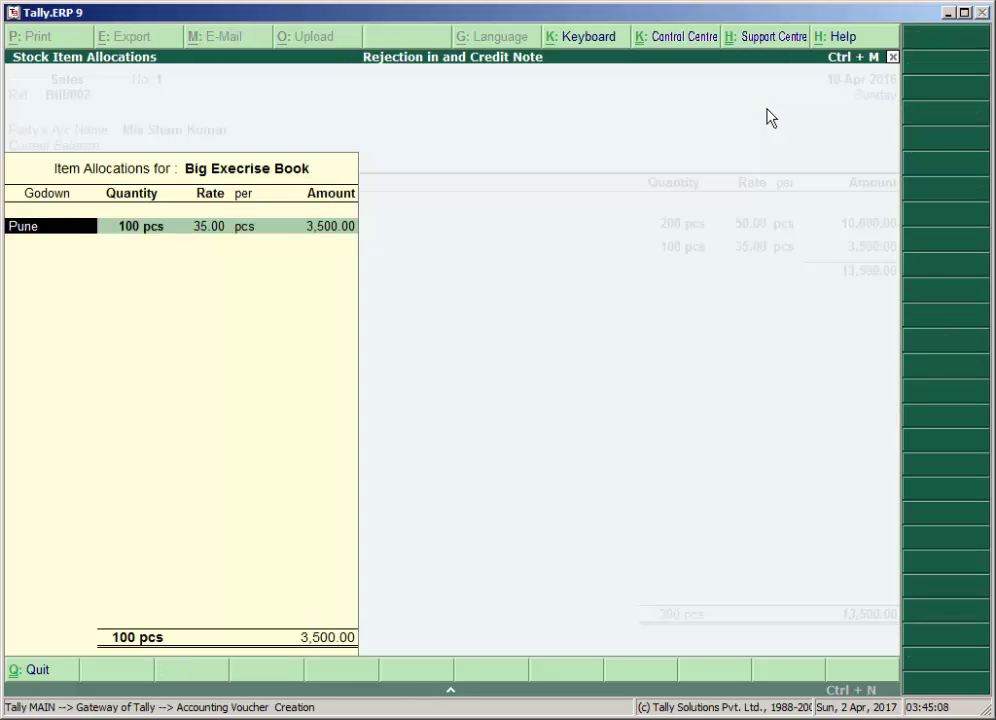
key(Return)
key(Return)
key(Return)
key(Return)
key(Return)
key(Return)
key(Return)
key(Return)
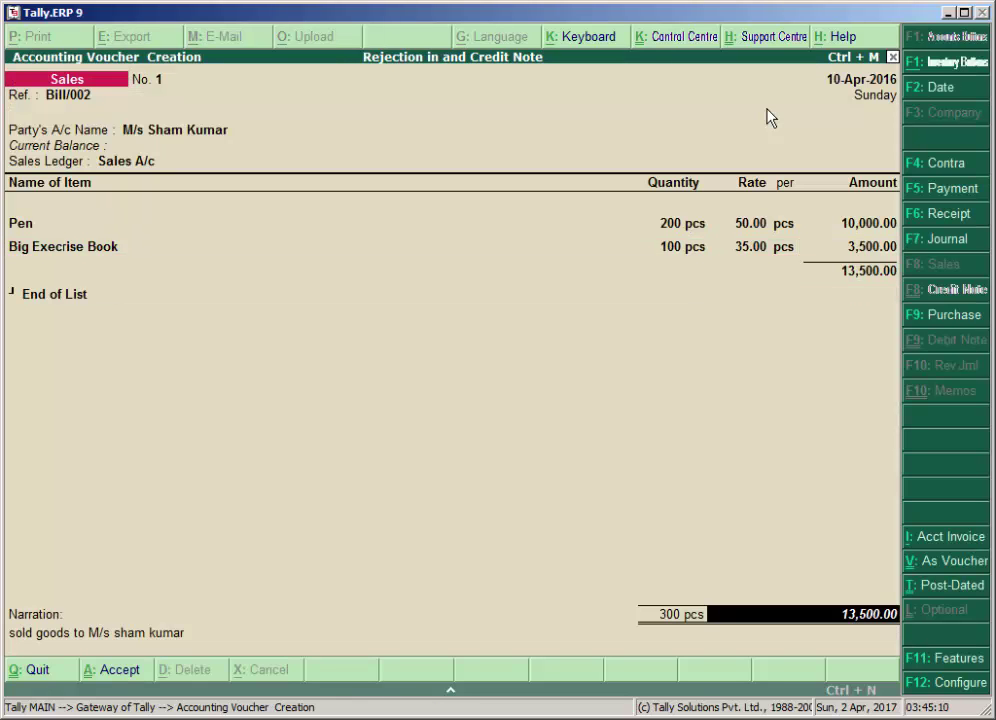
key(Return)
key(Return)
key(Return)
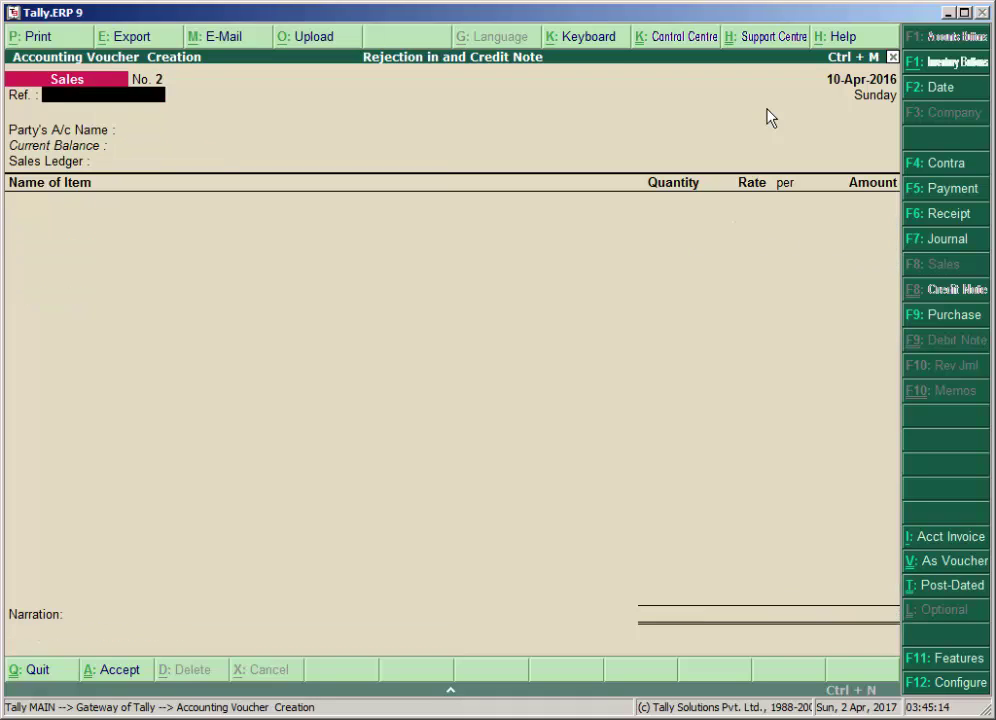
Quit voucher entry and return to the Gateway of Tally.
key(Escape)
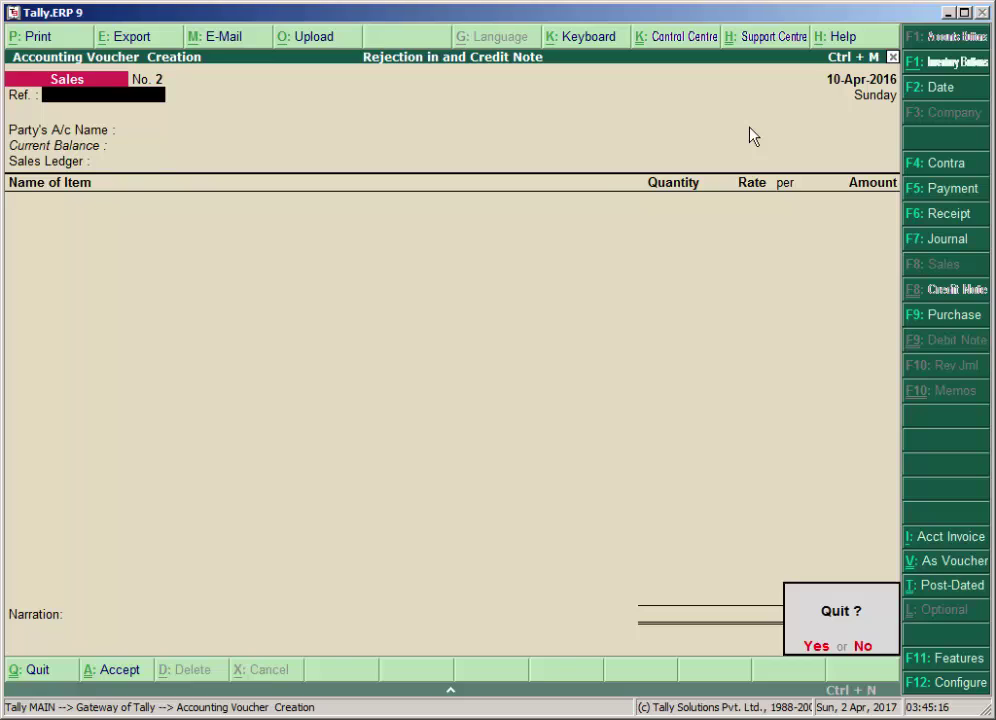
key(Return)
key(Escape)
key(Escape)
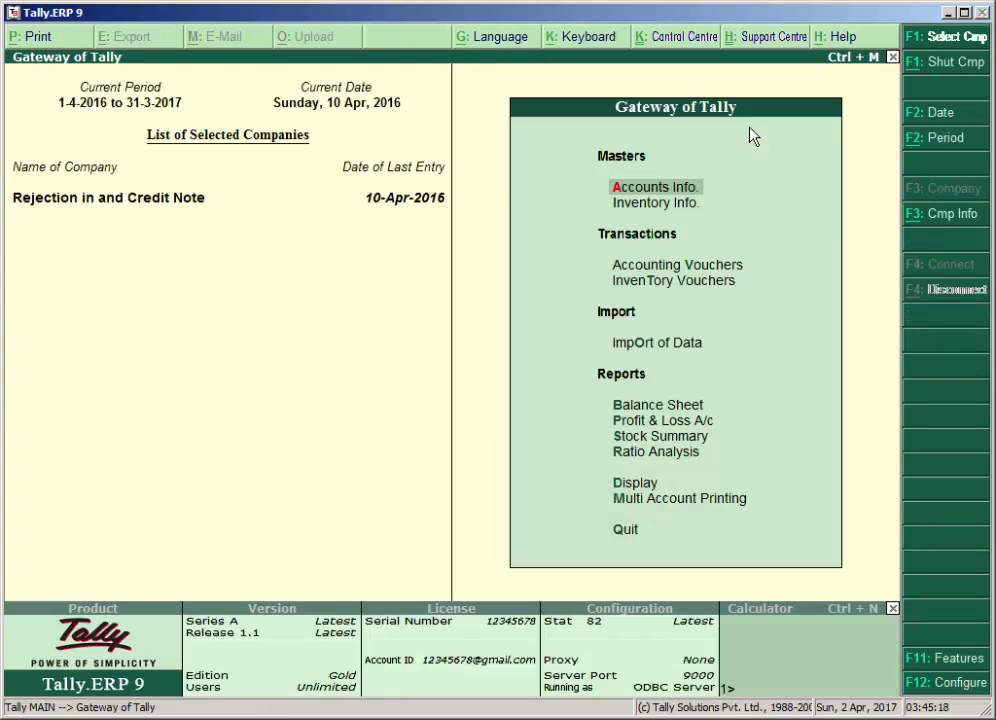
key(Down)
key(Down)
key(Down)
key(Down)
key(Down)
key(Down)
key(Down)
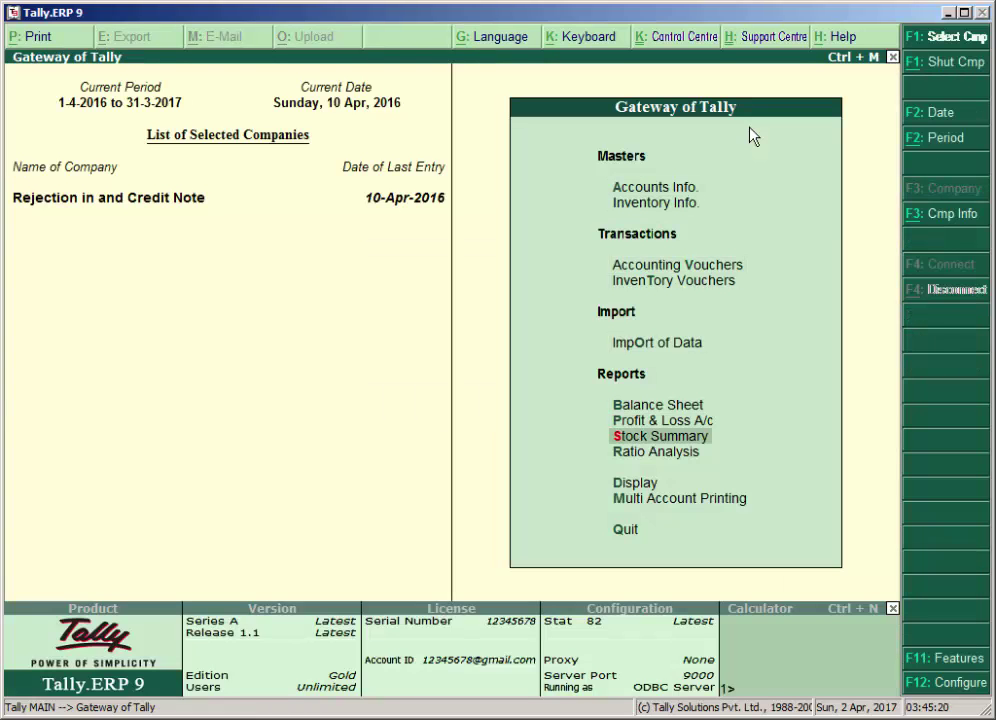
key(Return)
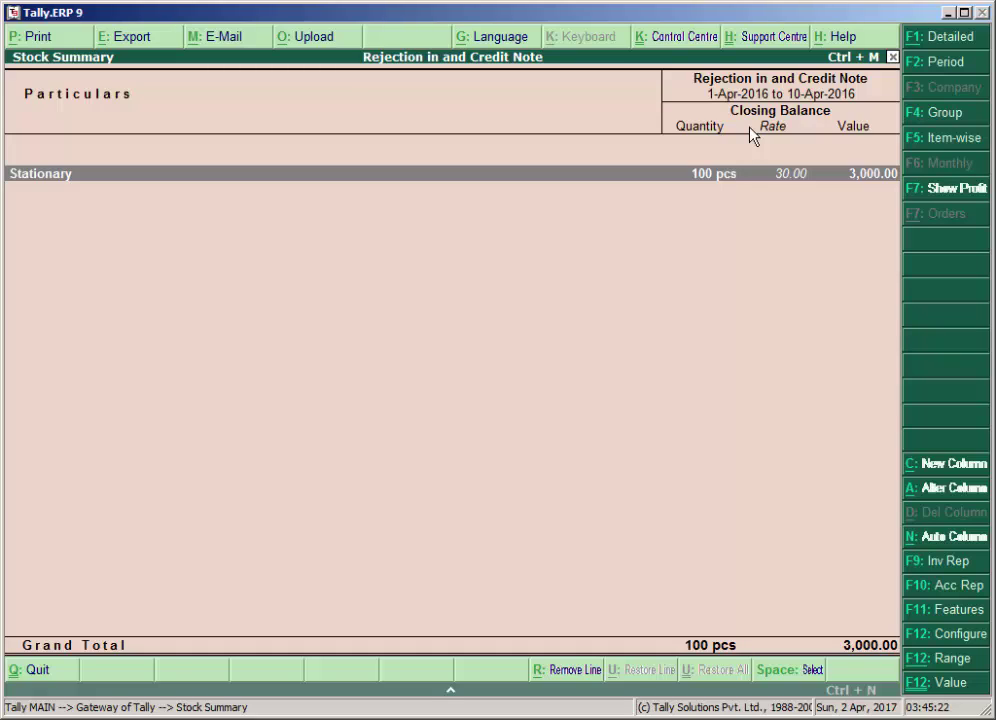
key(alt+F1)
key(Down)
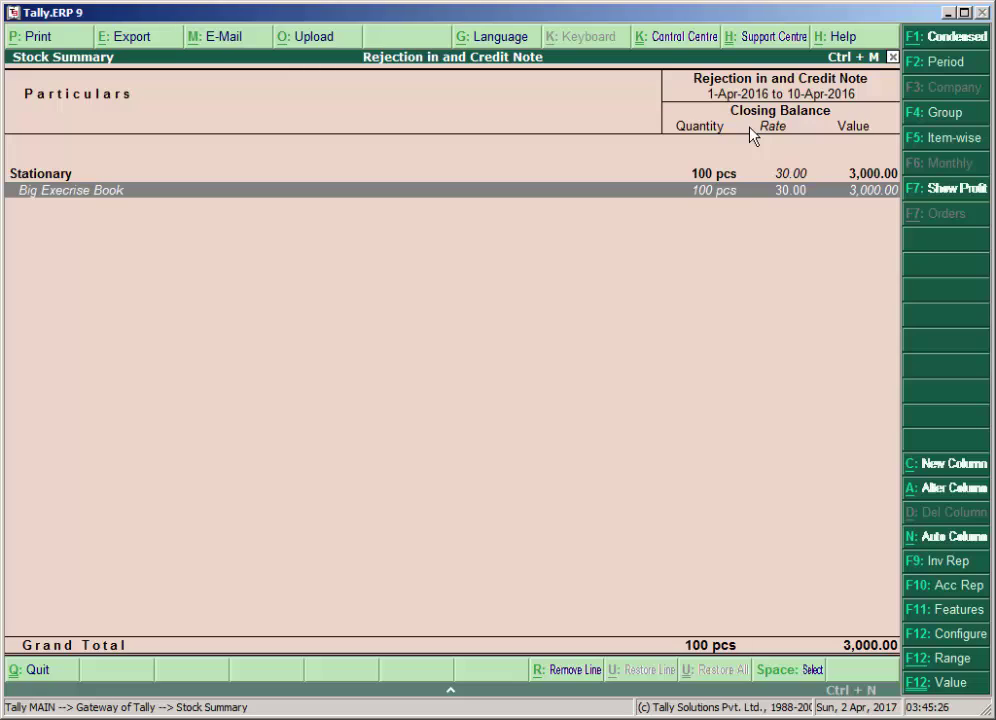
key(Return)
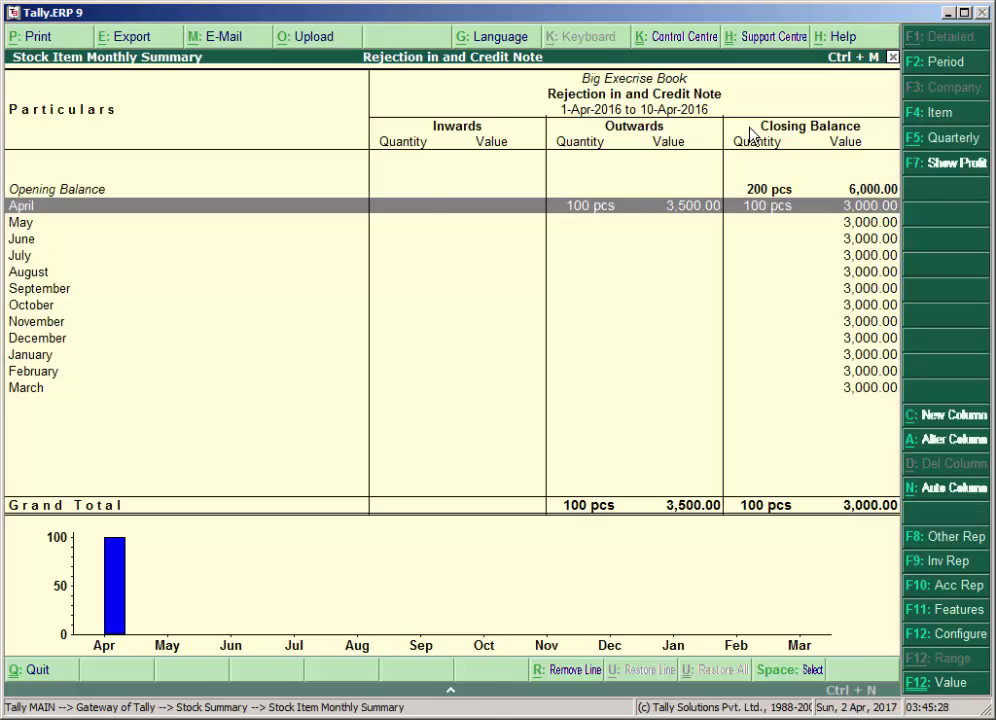
key(Return)
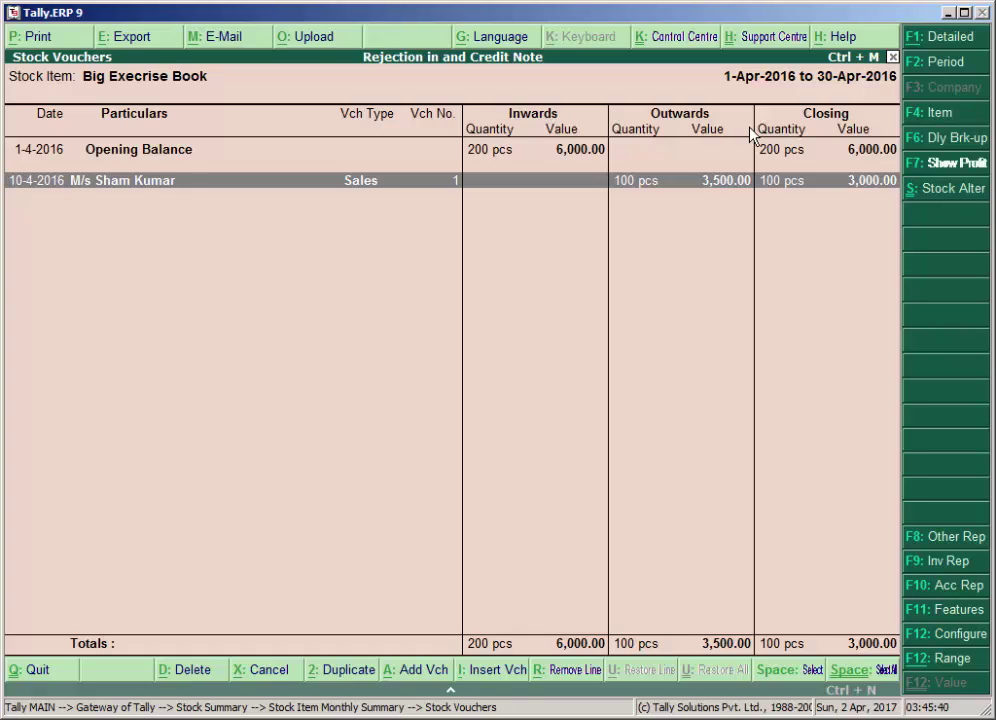
key(Escape)
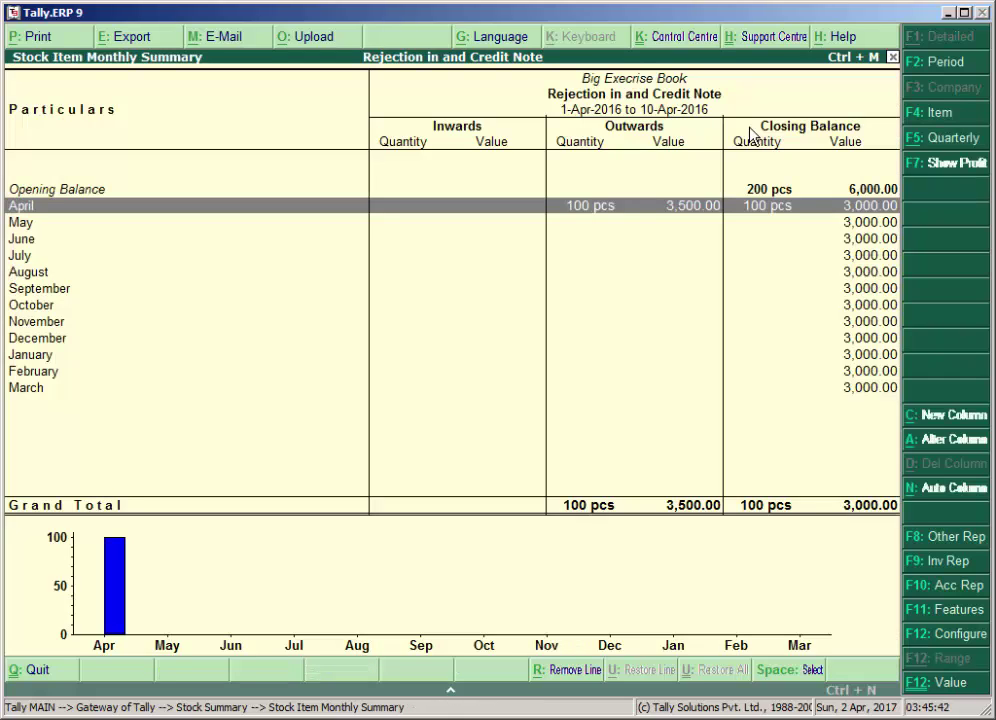
key(Escape)
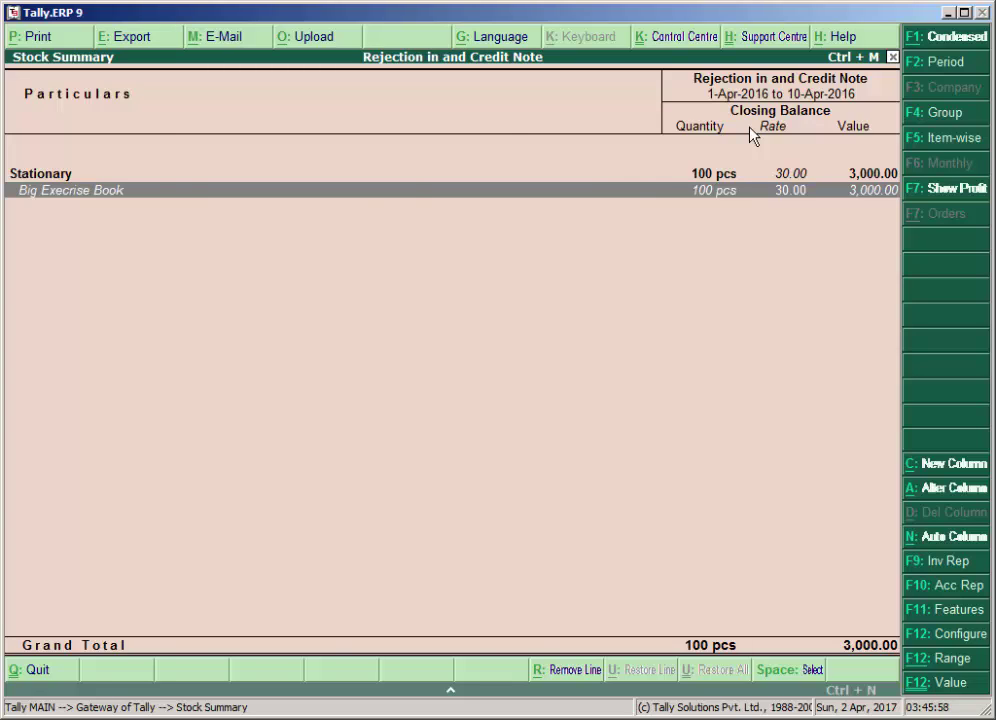
key(Escape)
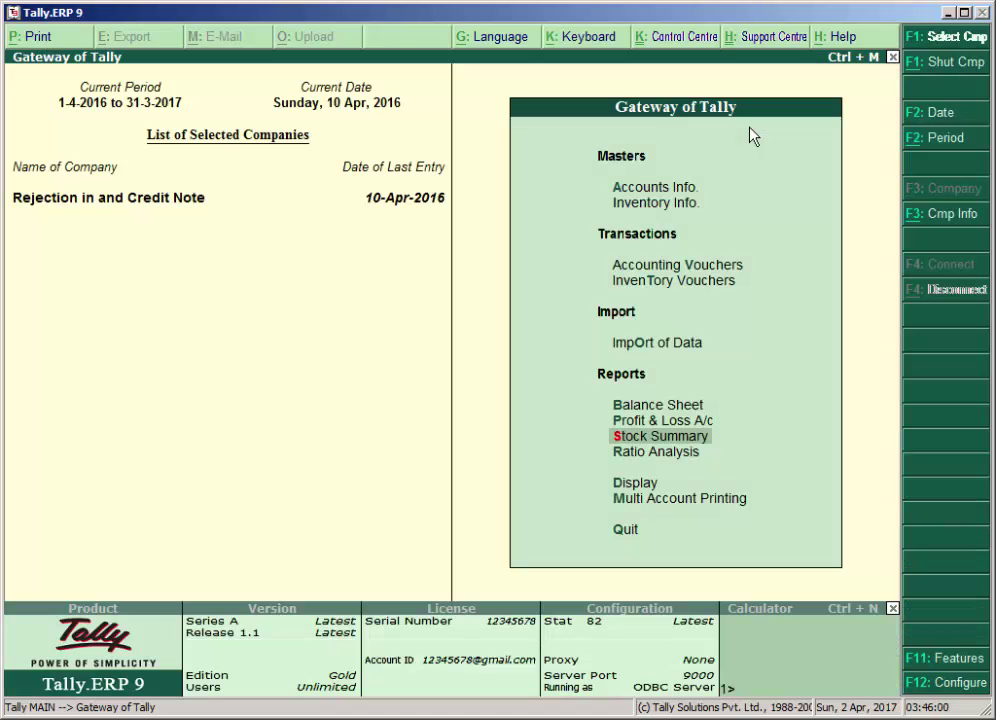
Open the Pen stock item for alteration from the inventory masters.
key(i)
key(Return)
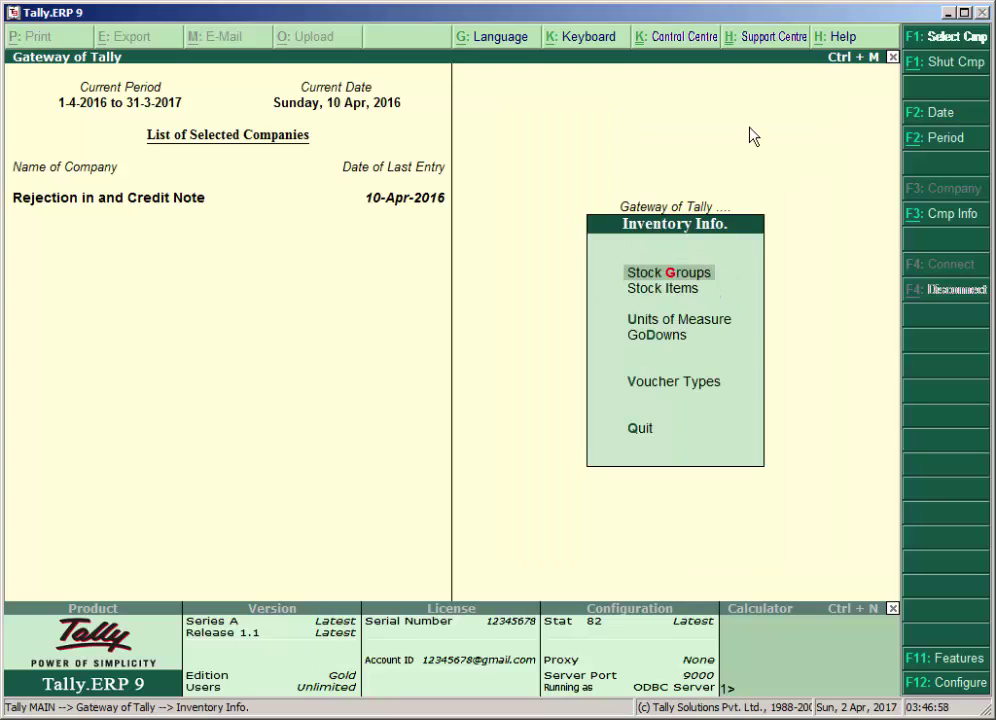
key(Down)
key(Return)
key(Down)
key(Down)
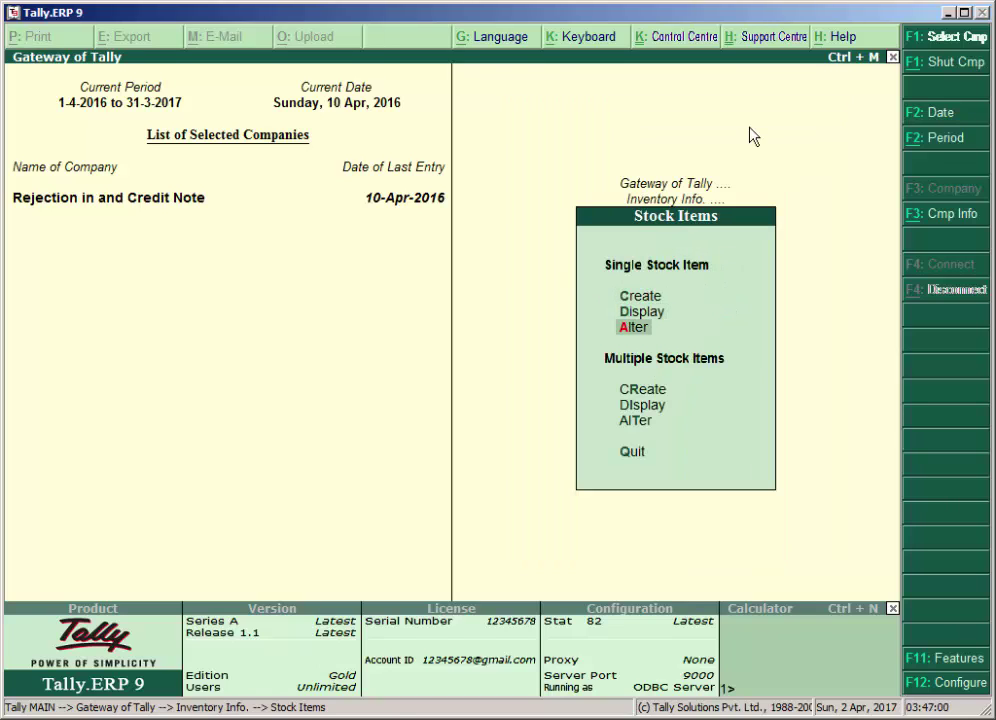
key(Return)
key(Down)
key(Return)
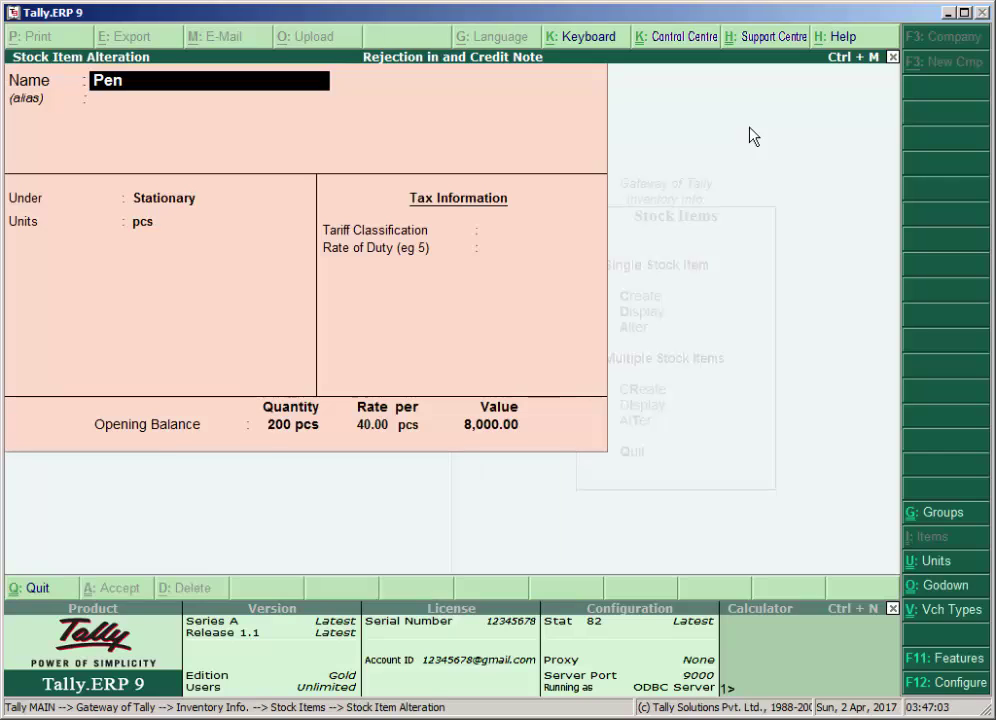
Set Pen's opening stock to 300 pcs at 40.00 in the Pune godown and save the item.
key(Return)
key(Return)
key(Return)
key(Return)
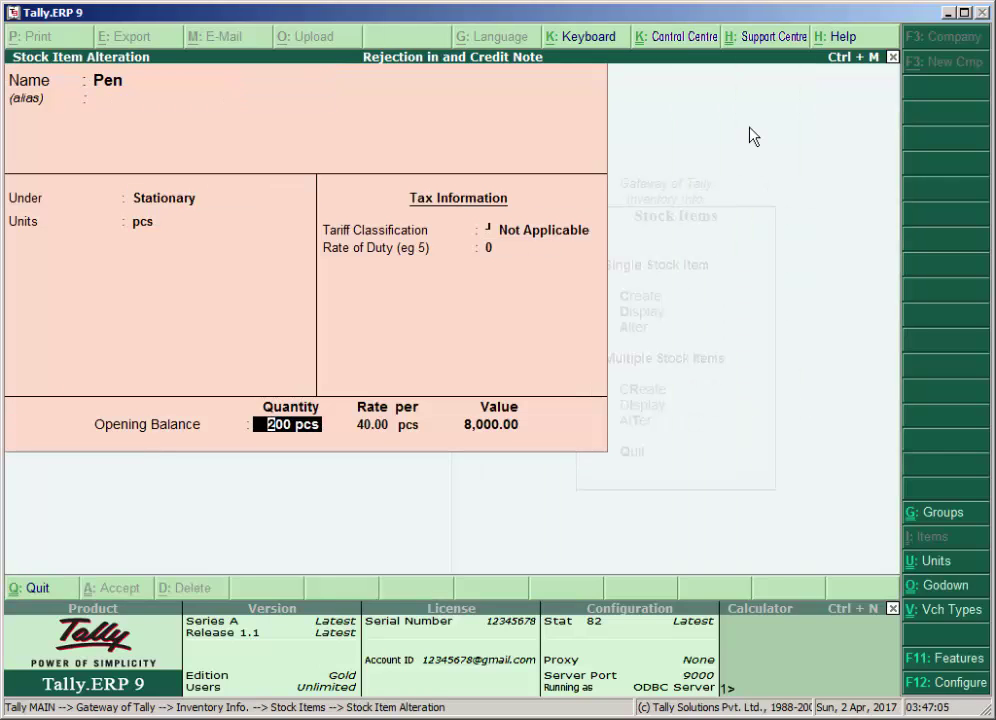
text(300)
key(Return)
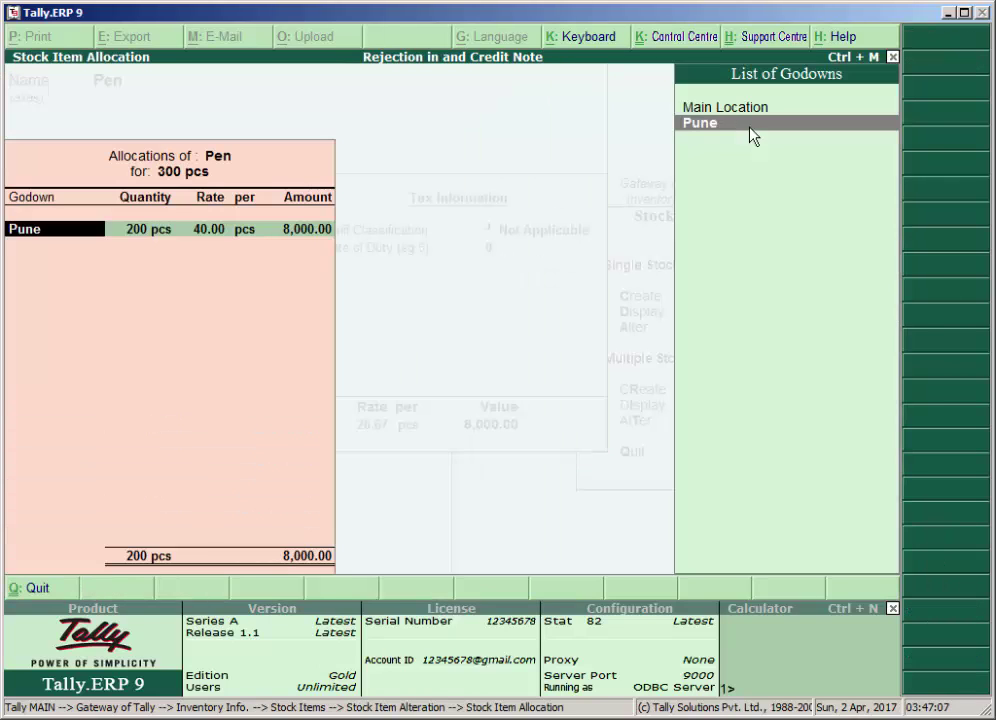
key(Return)
key(Return)
key(Return)
key(Return)
key(Return)
key(Return)
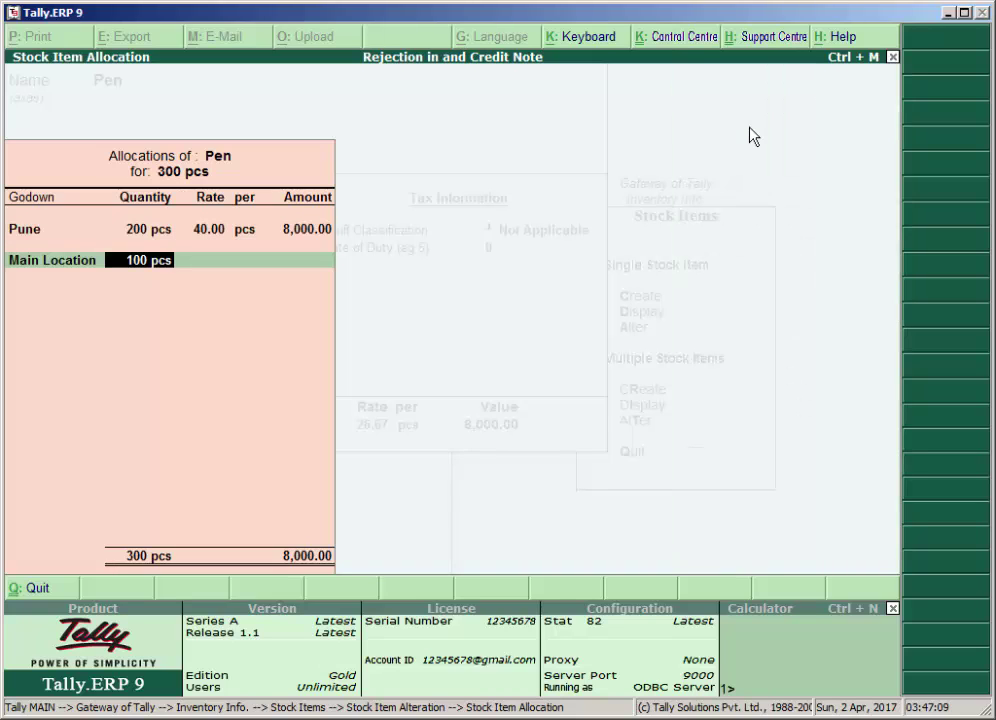
key(BackSpace)
key(BackSpace)
key(BackSpace)
key(BackSpace)
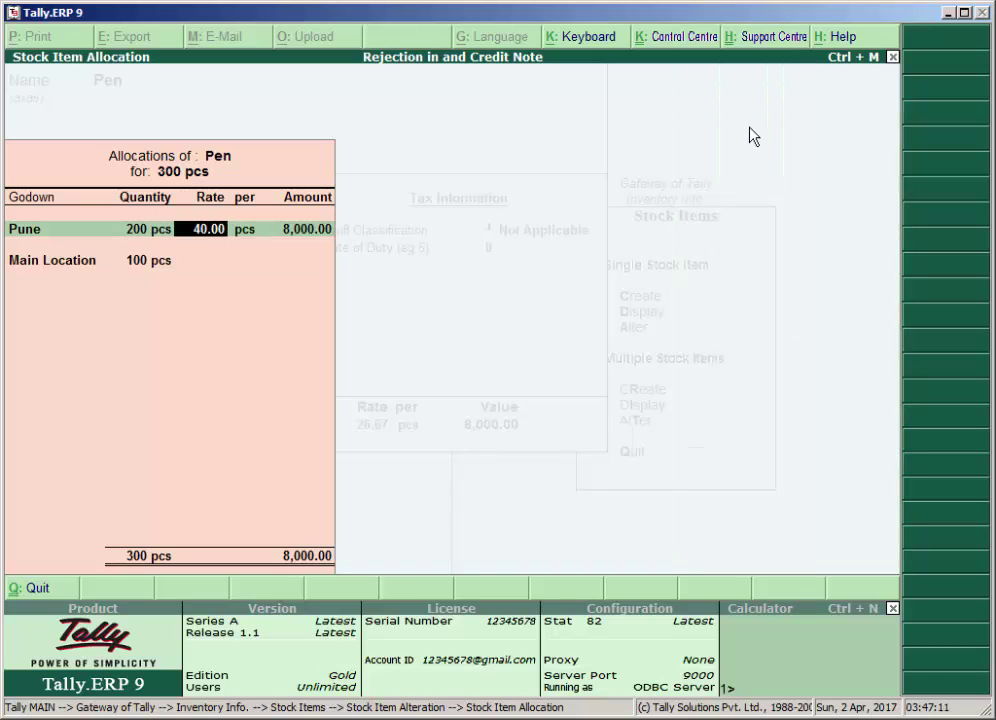
key(BackSpace)
text(300)
key(Return)
key(Return)
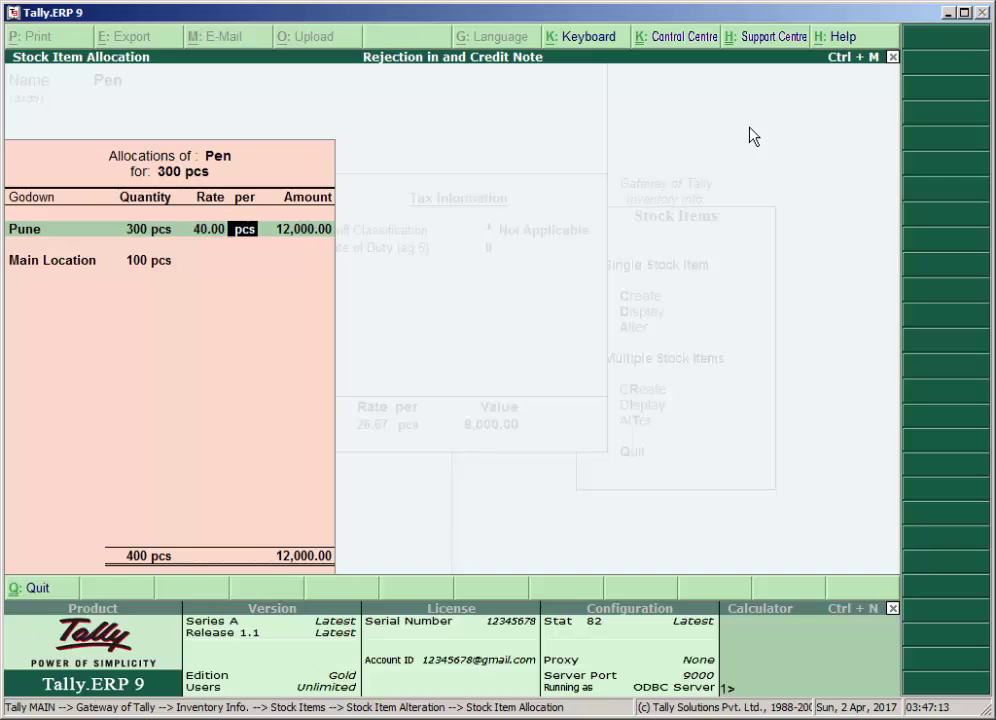
key(Return)
key(Return)
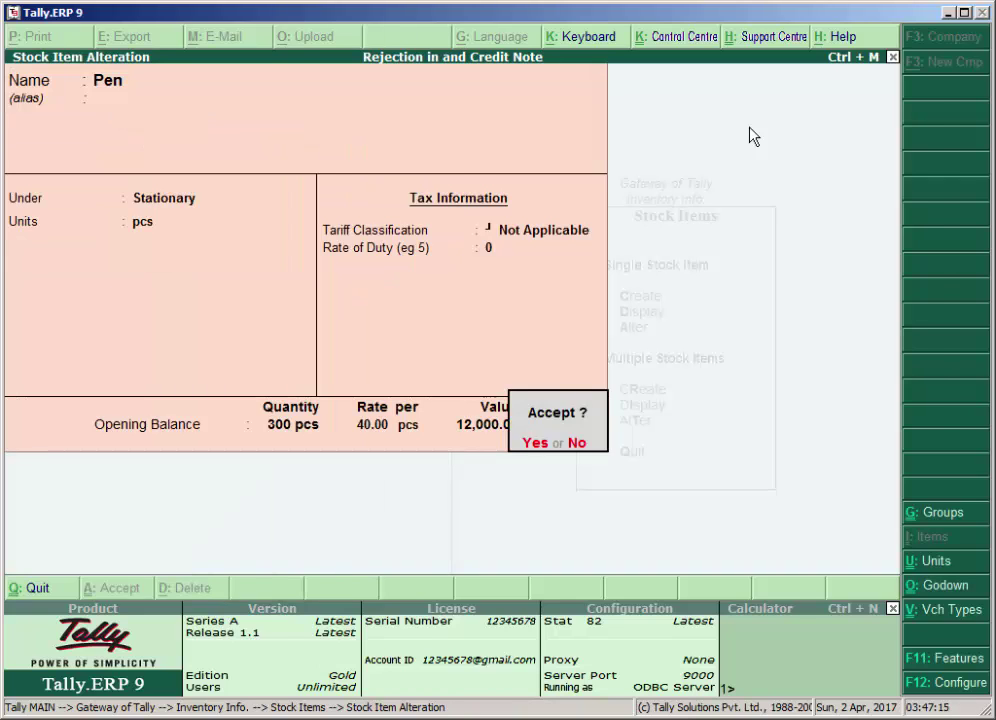
key(Return)
key(Escape)
key(Escape)
key(Escape)
key(Escape)
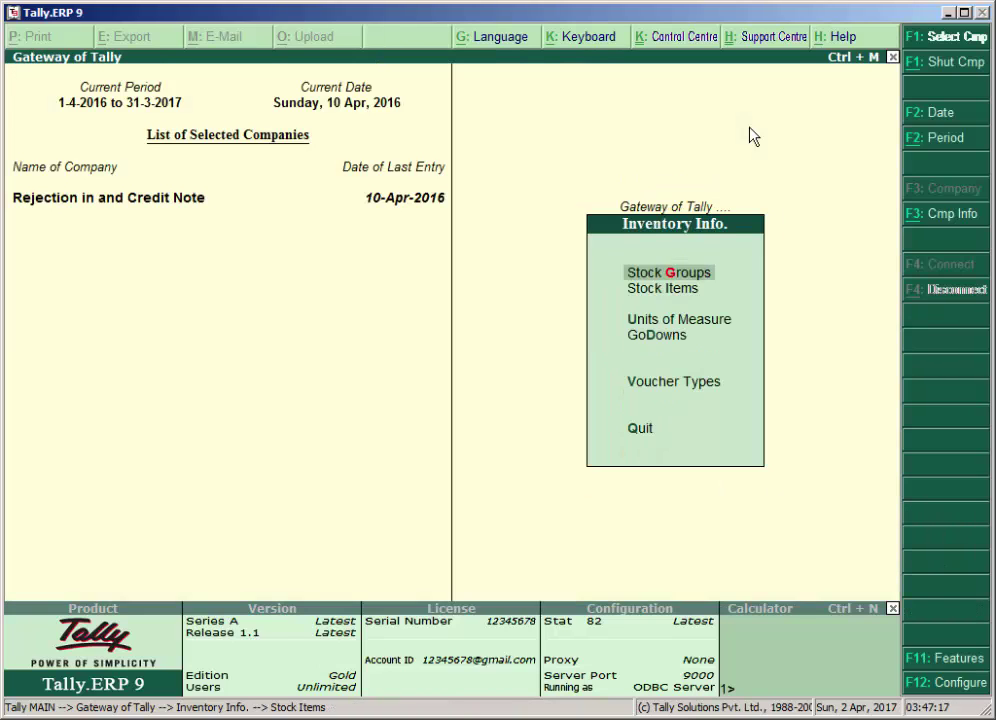
key(Up)
key(Up)
key(Up)
key(Up)
key(Up)
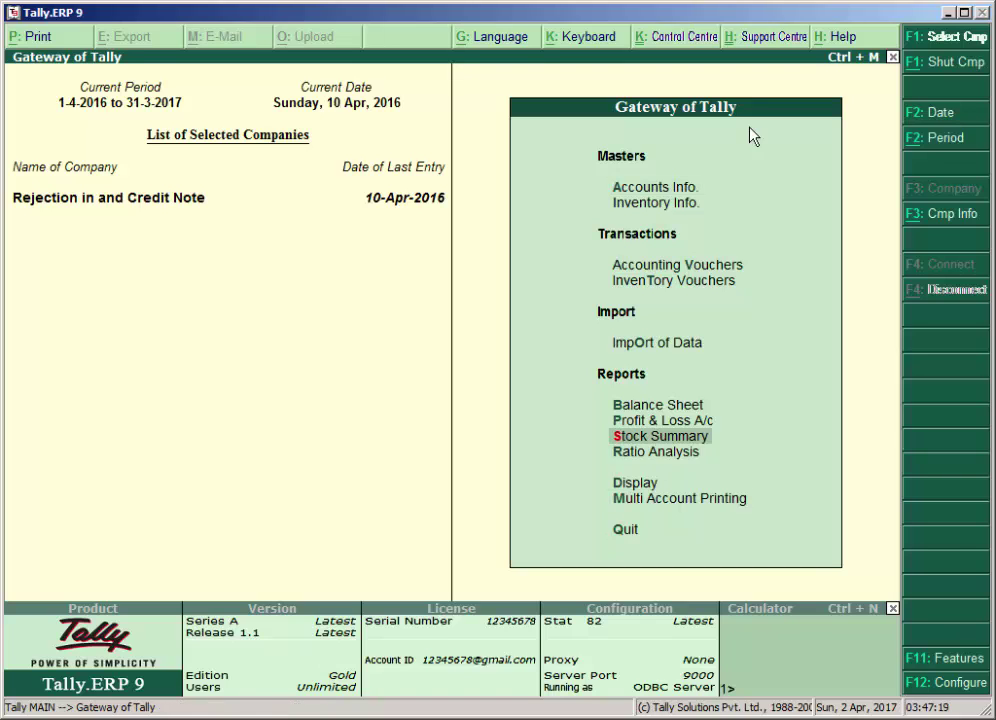
Drill from Stock Summary into Pen's April movements and open the 200-pc sales voucher.
key(Return)
key(Return)
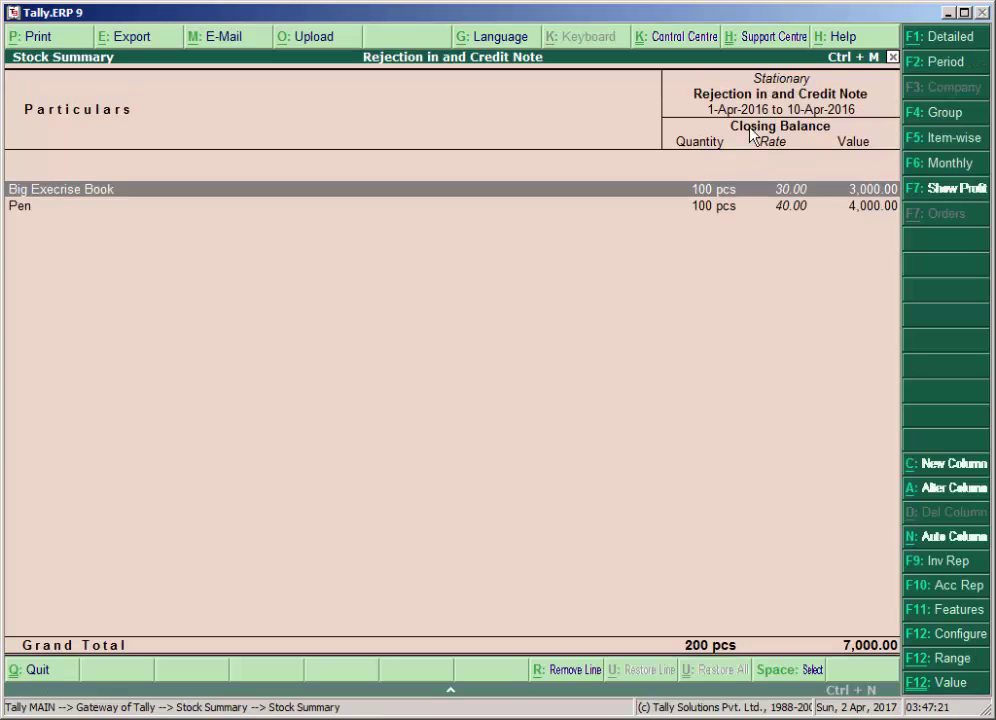
key(Down)
key(Up)
key(Down)
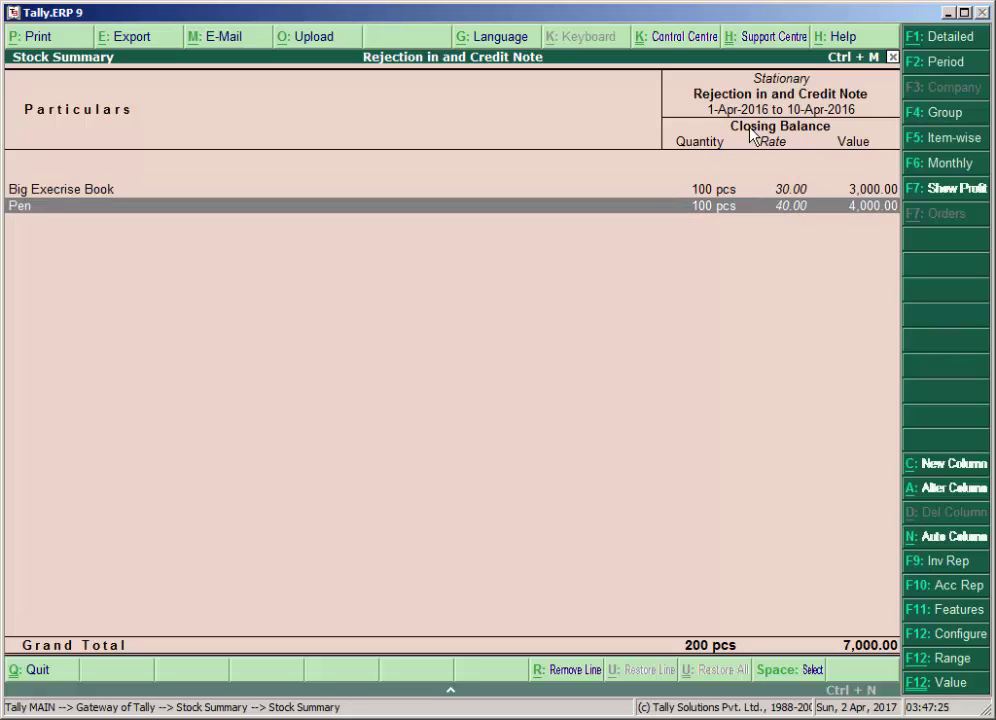
key(Return)
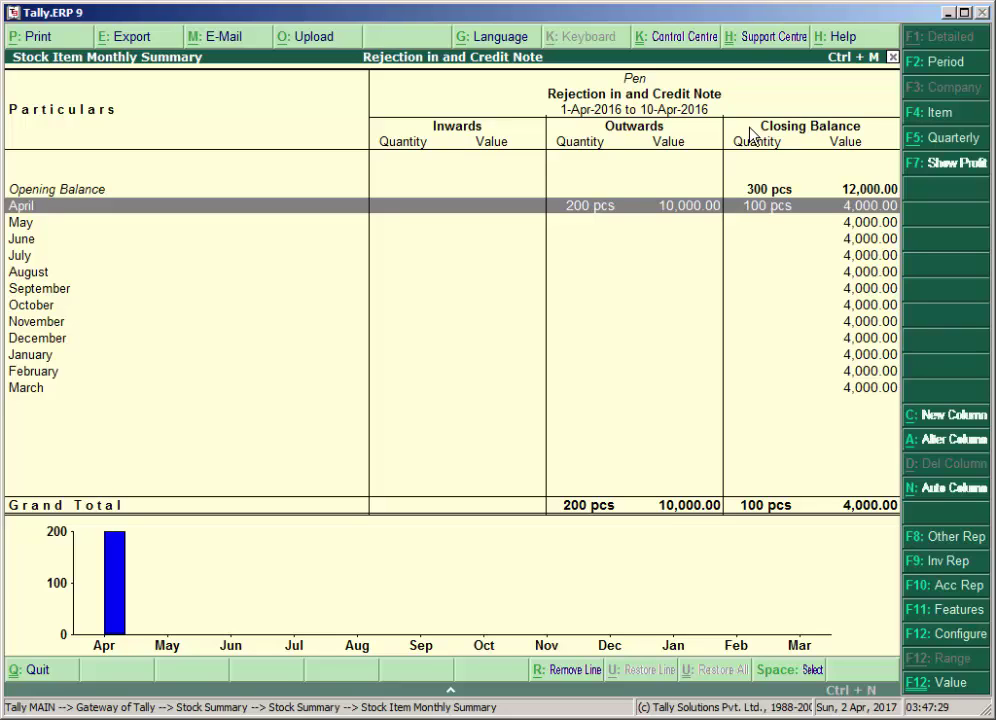
key(Return)
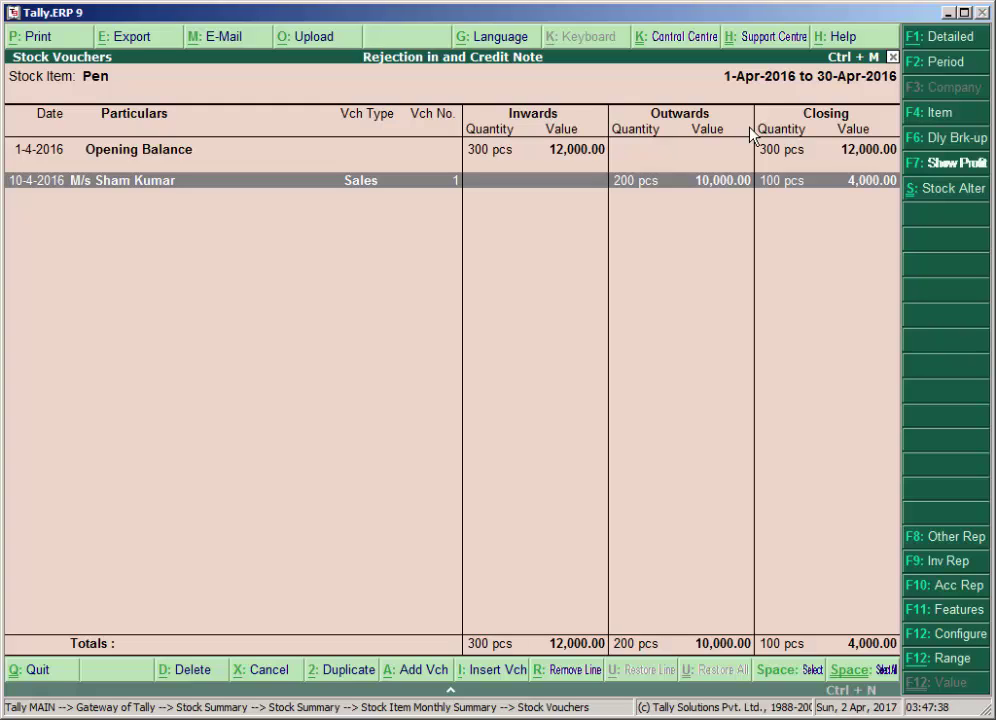
key(Return)
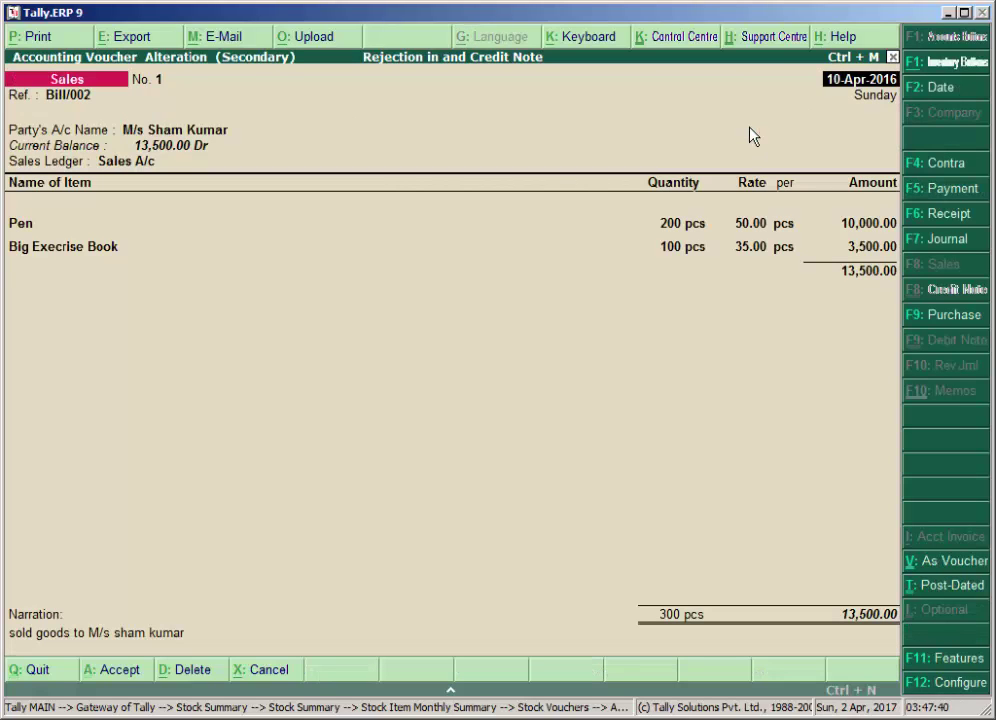
Leave the report, return to Gateway and open a blank accounting voucher.
key(Escape)
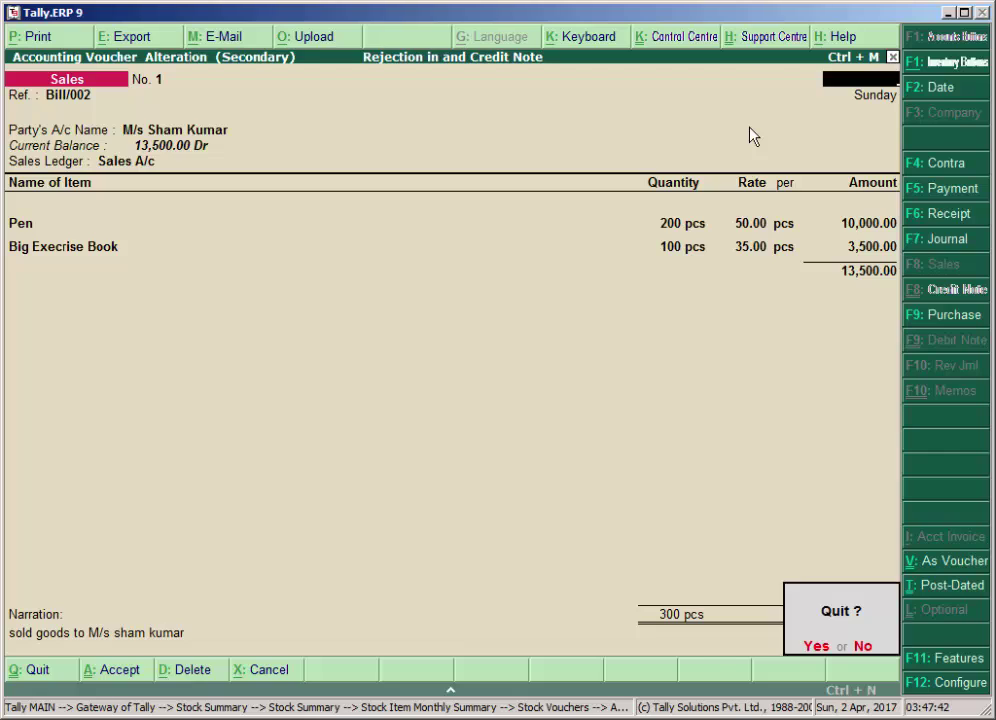
key(y)
key(Escape)
key(Escape)
key(Escape)
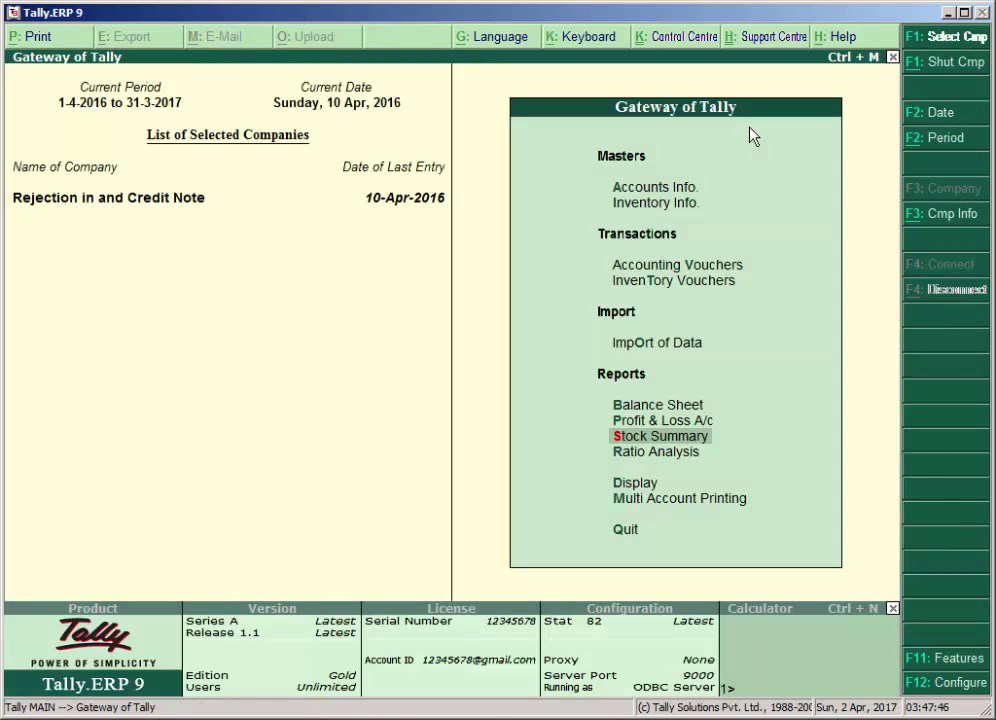
key(Up)
key(Up)
key(Up)
key(Up)
key(Up)
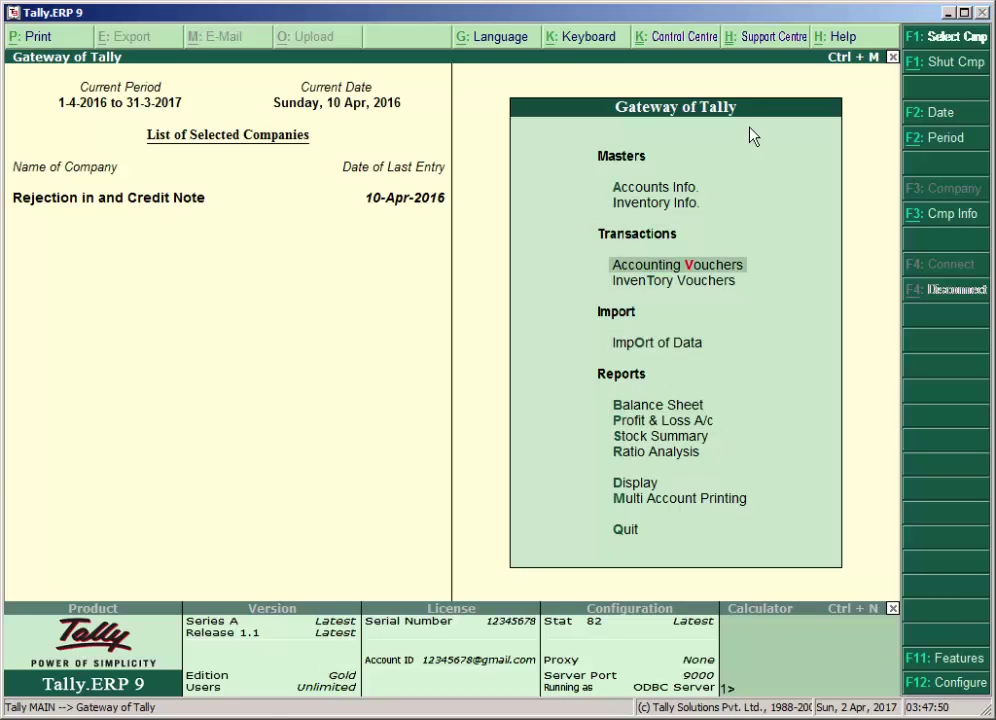
key(Return)
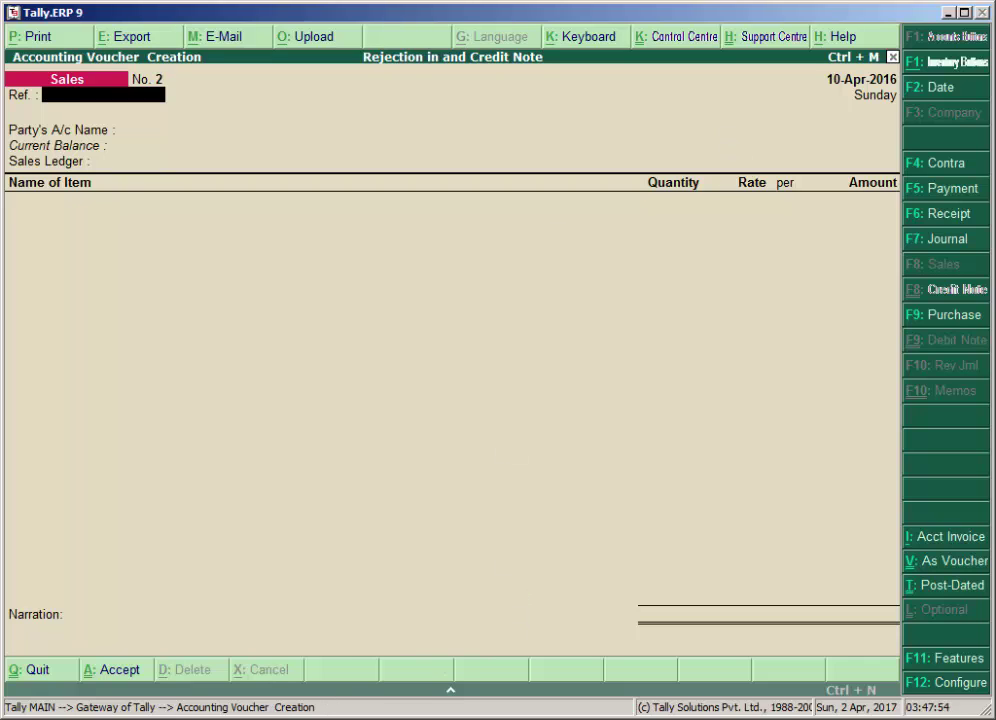
click(164, 719)
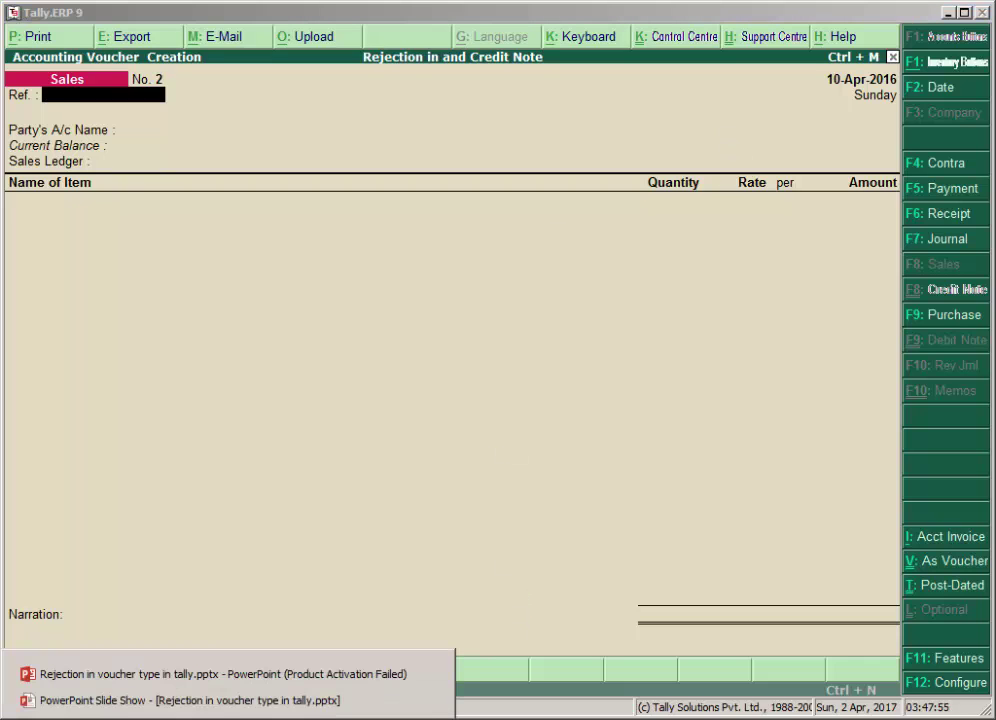
Bring up the slide describing the 12th April full payment received by SBI cheque.
click(164, 700)
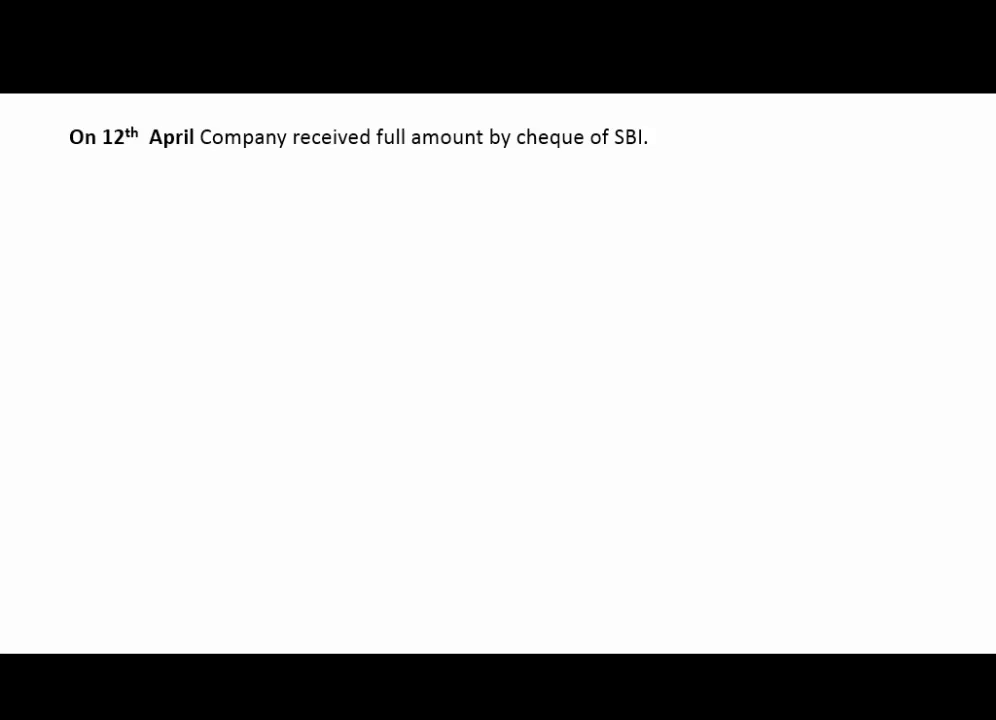
Start a Receipt voucher crediting the customer 13,500 against pending bill reference 1.
key(alt+Tab)
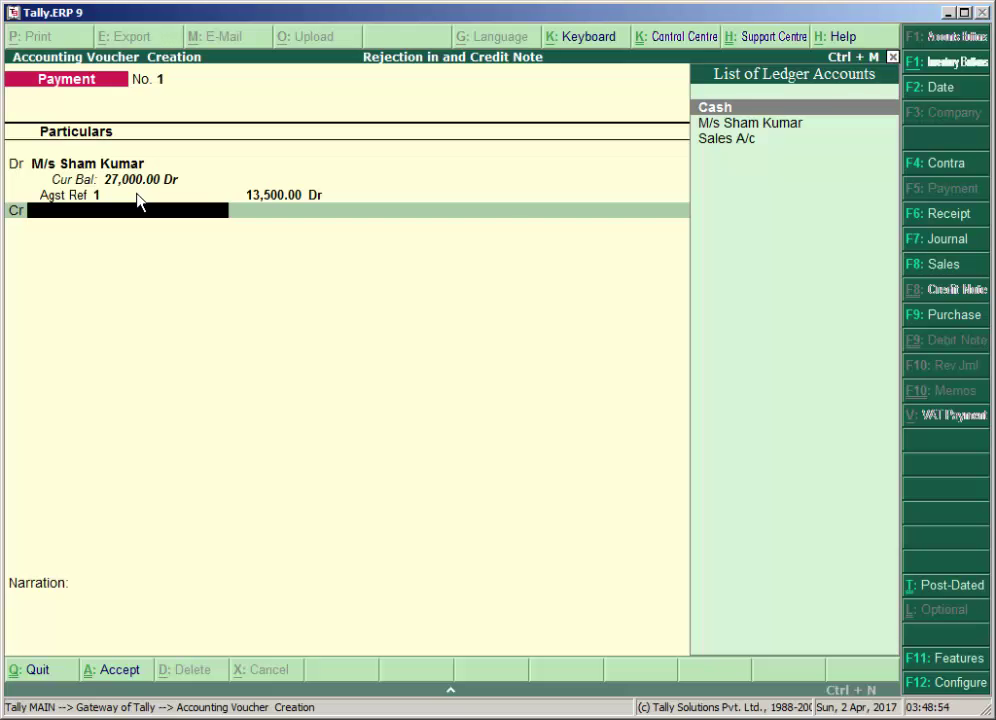
key(F6)
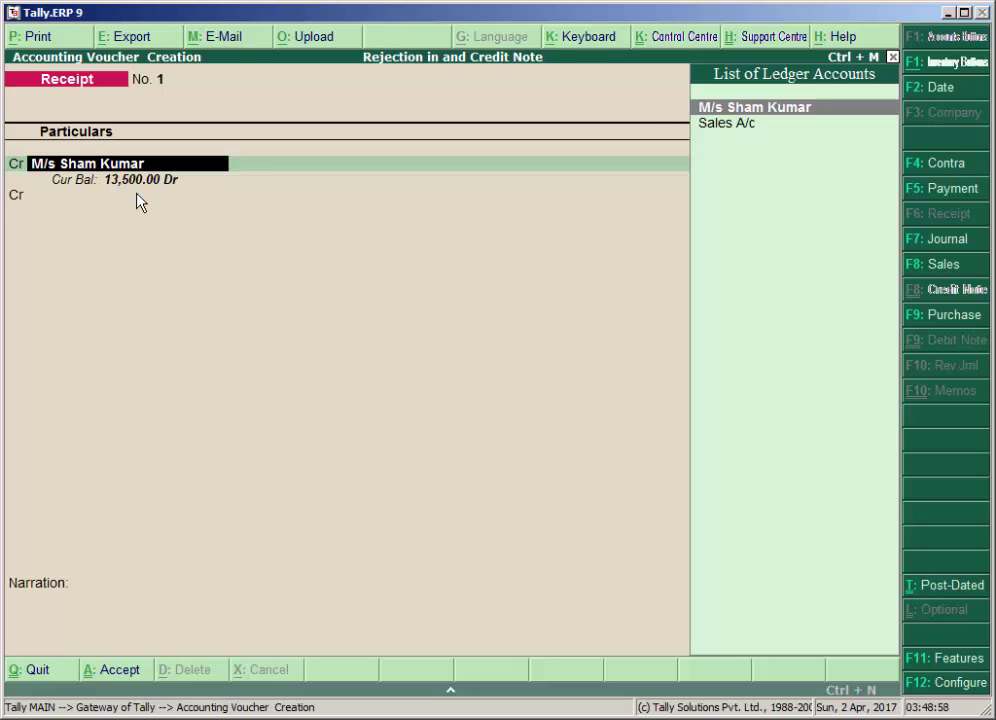
key(Return)
text(13)
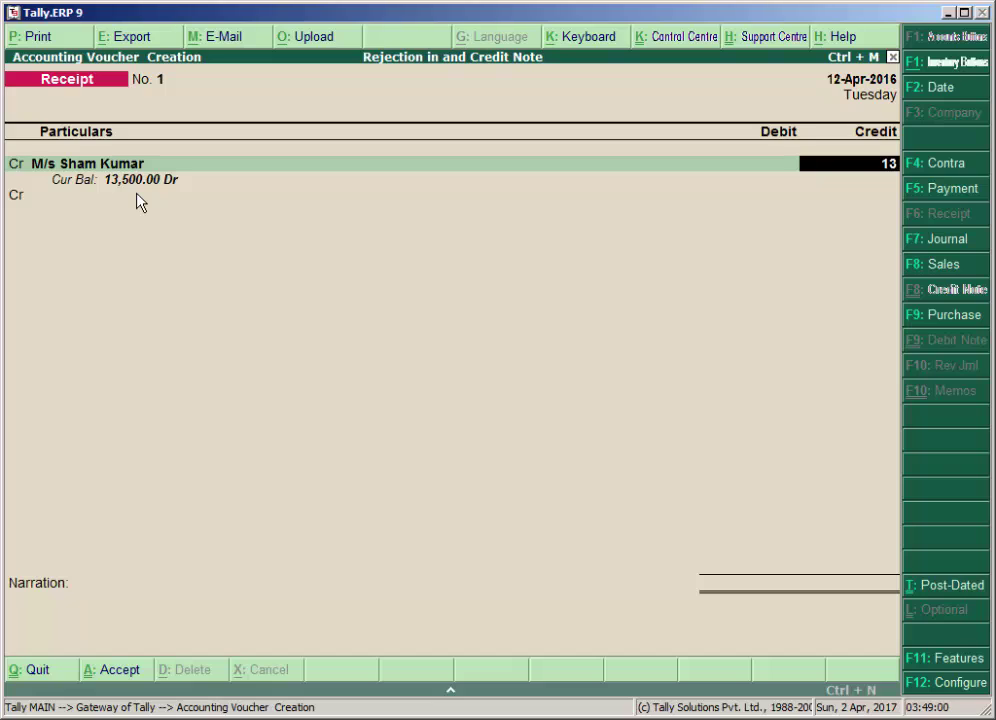
text(,500)
key(Return)
key(Return)
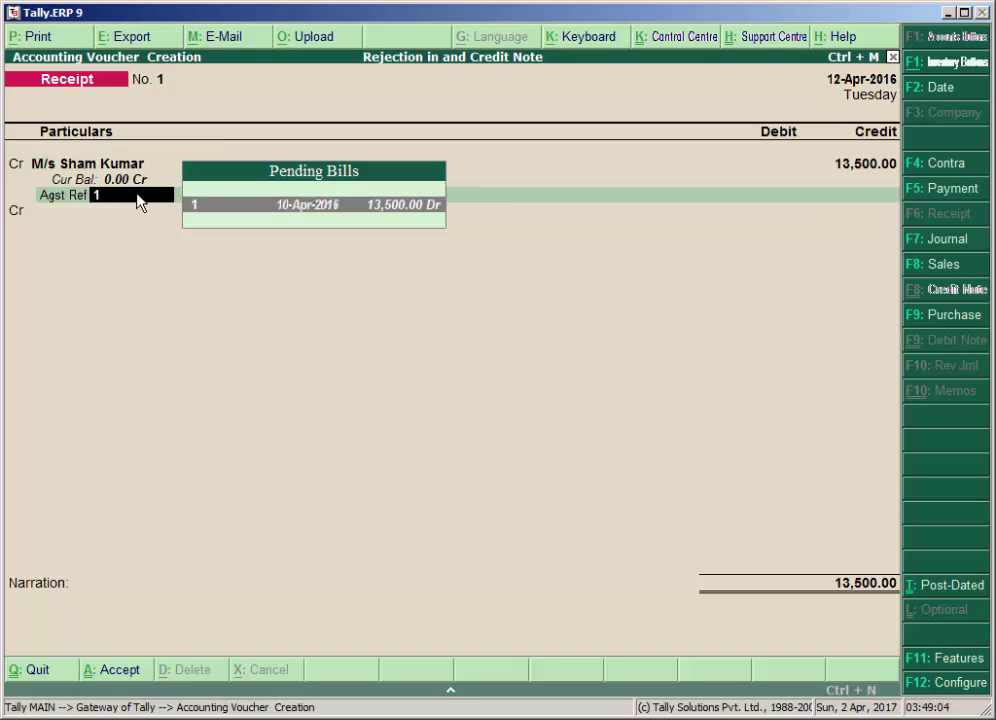
key(Return)
key(Return)
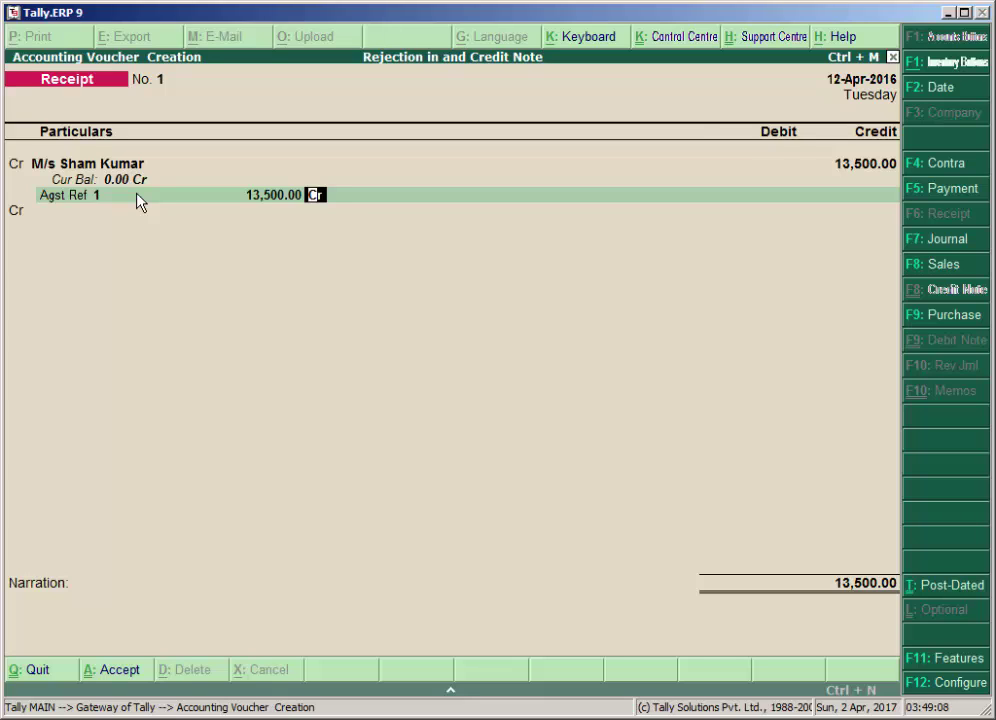
key(Return)
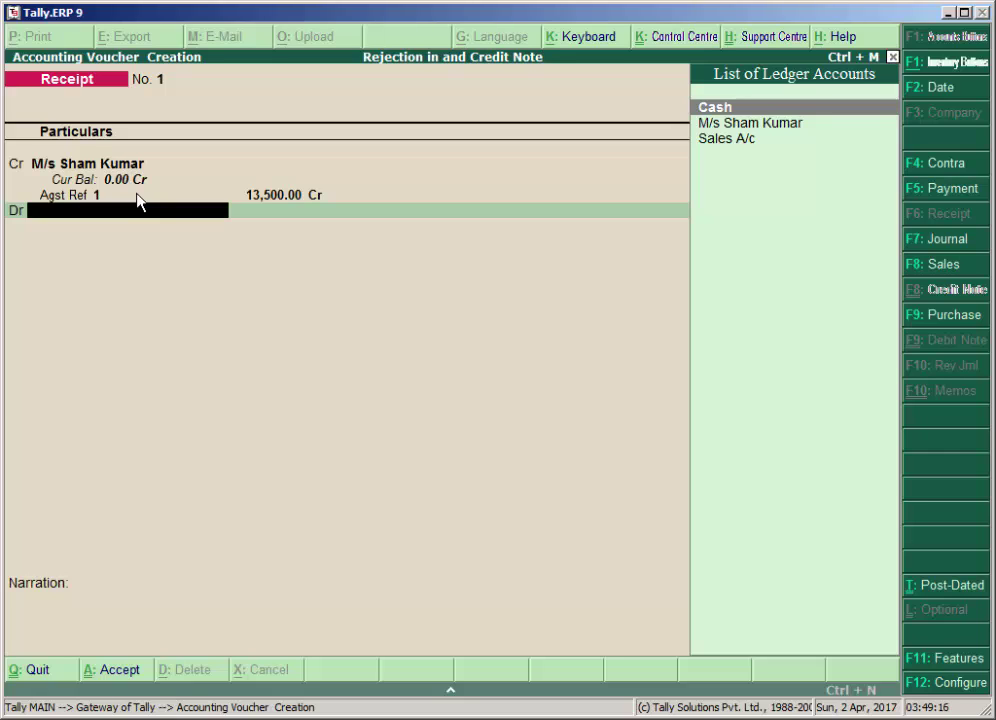
Create ledger 'Sbi' under Bank Accounts with reconciliation from 14-Apr-2016, skipping the mailing details.
key(alt+c)
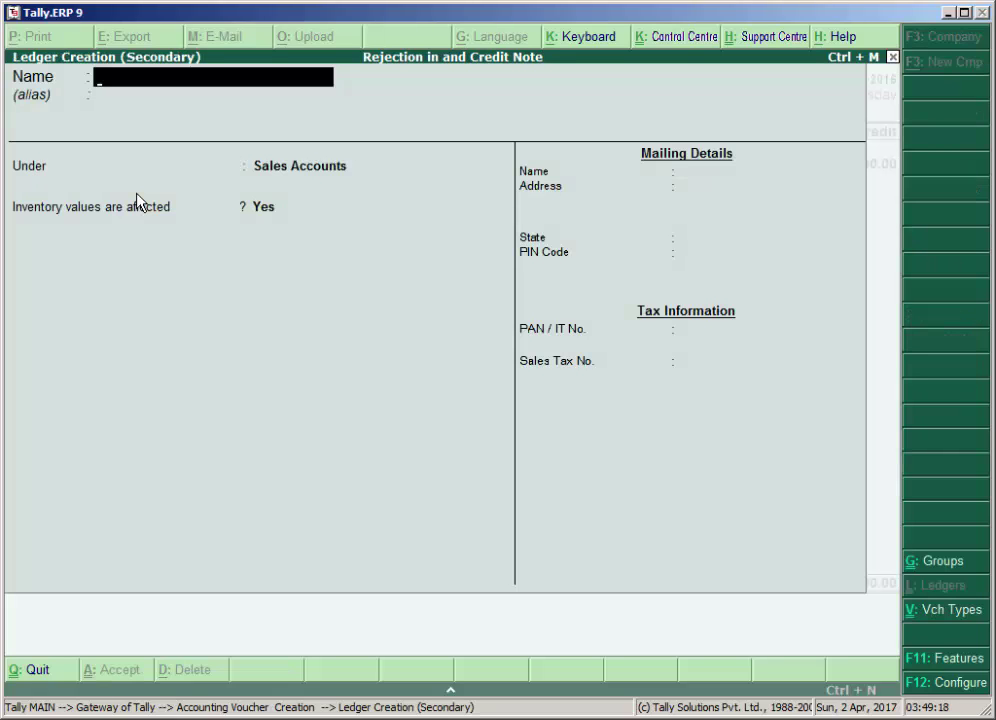
text(Sb)
text(i)
key(Return)
text(B)
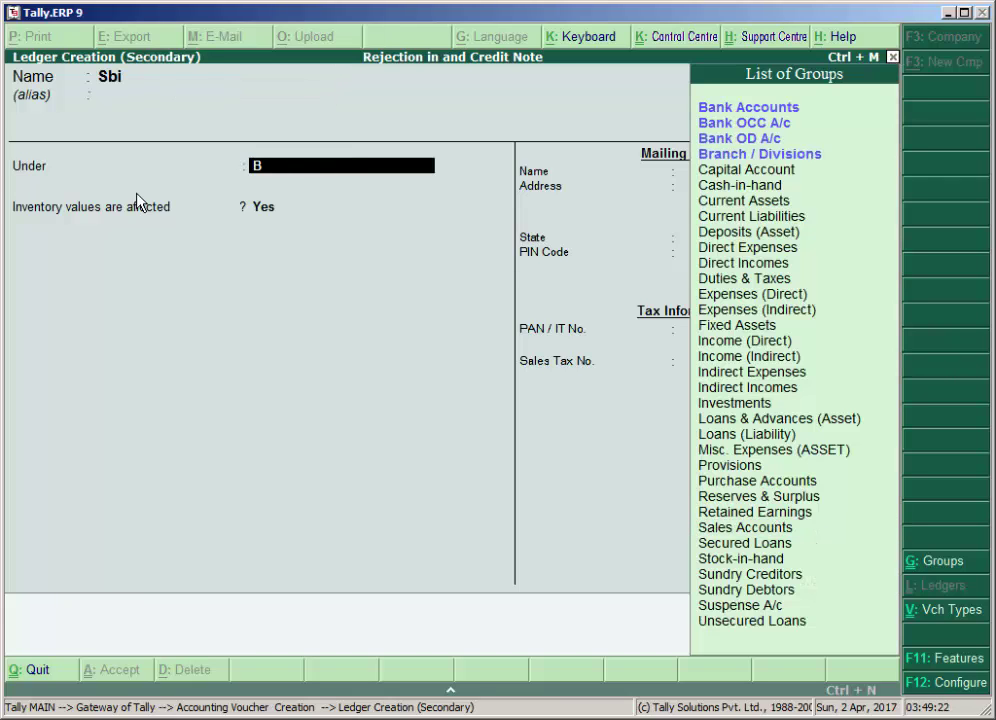
key(Return)
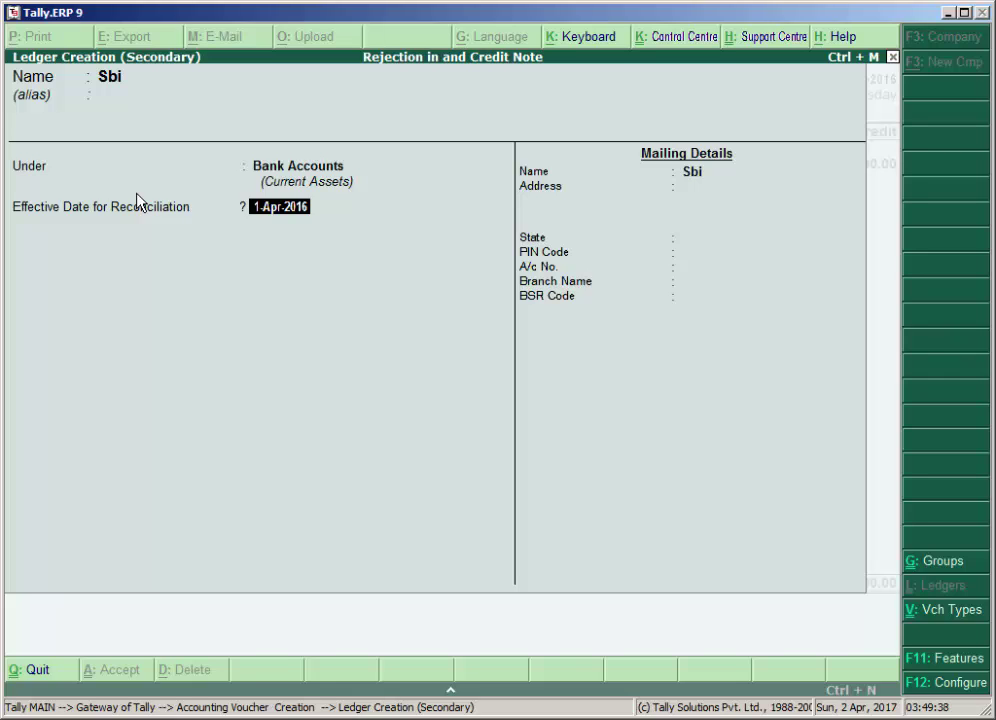
text(14/4)
key(Return)
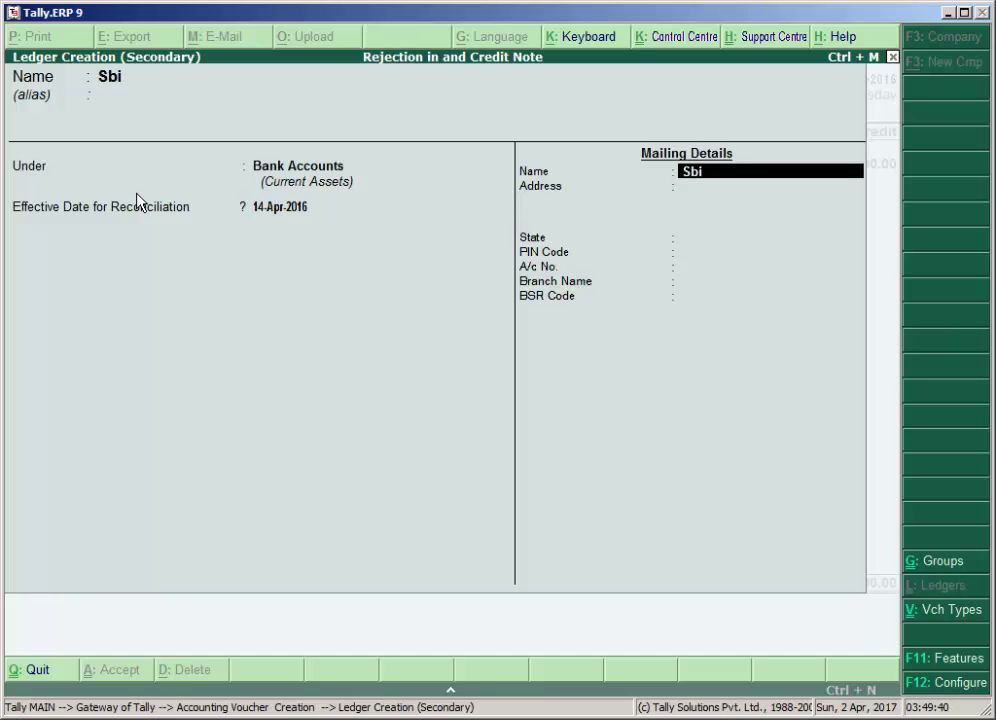
key(Return)
key(Return)
key(Return)
key(Return)
key(Return)
key(Return)
key(Return)
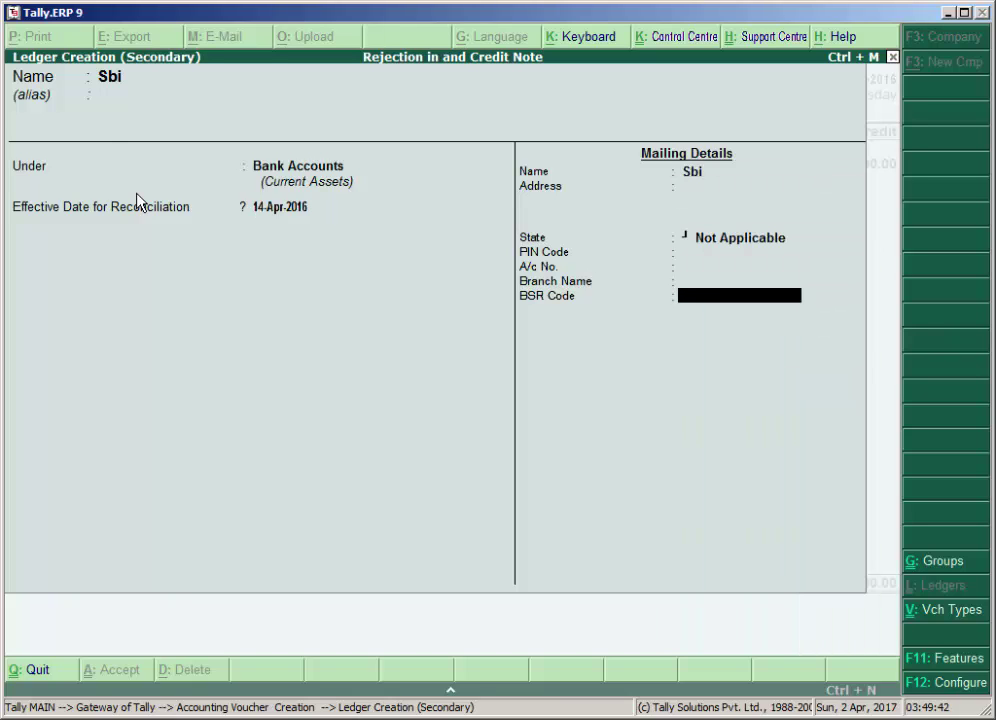
key(Return)
key(Return)
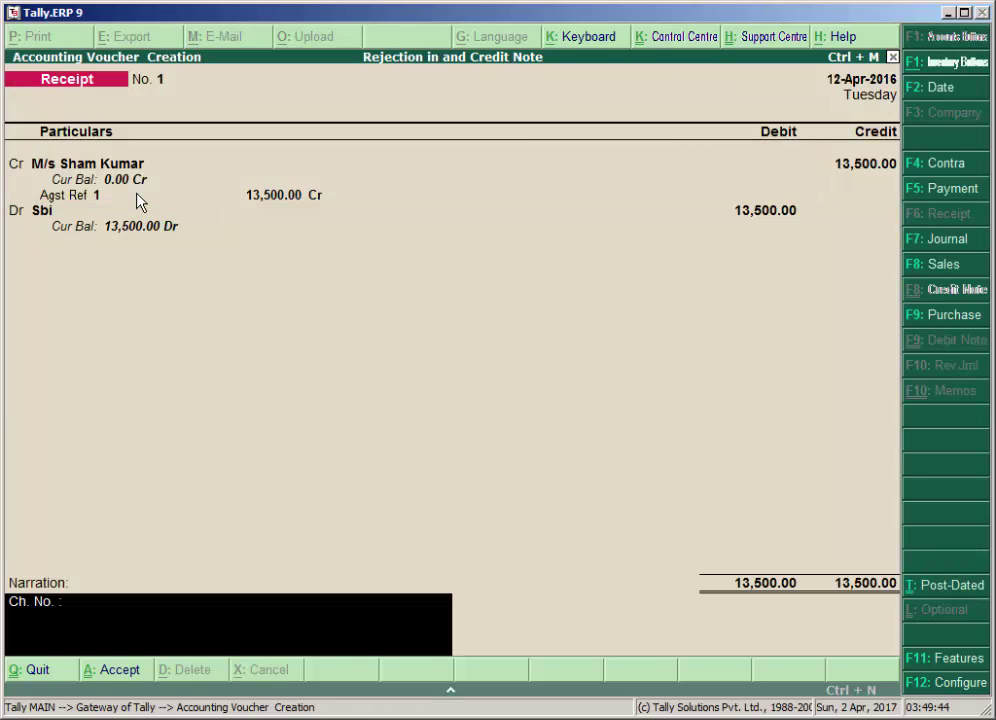
Narrate the receipt as cheque 4321 received from the customer, save it, and switch to PowerPoint.
text(4321 is recived from)
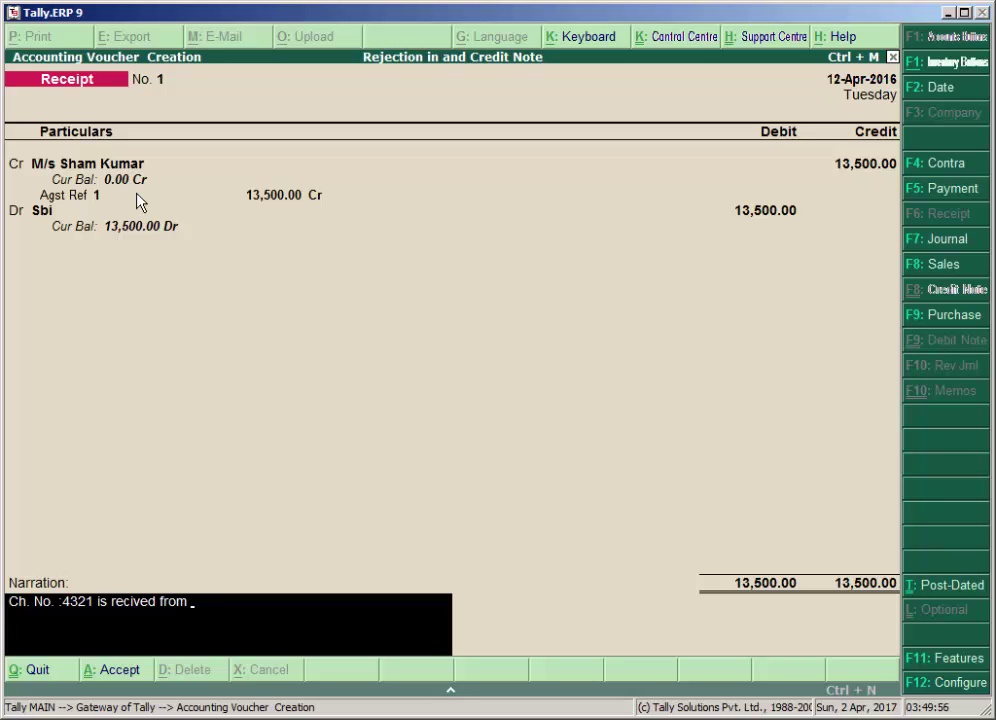
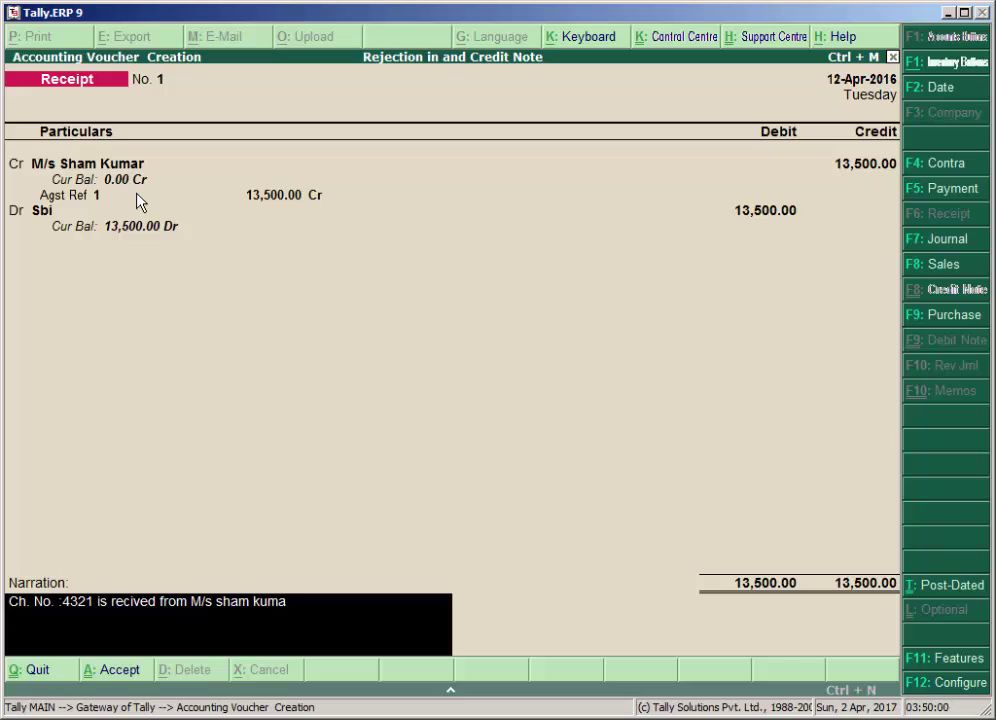
key(Return)
key(Return)
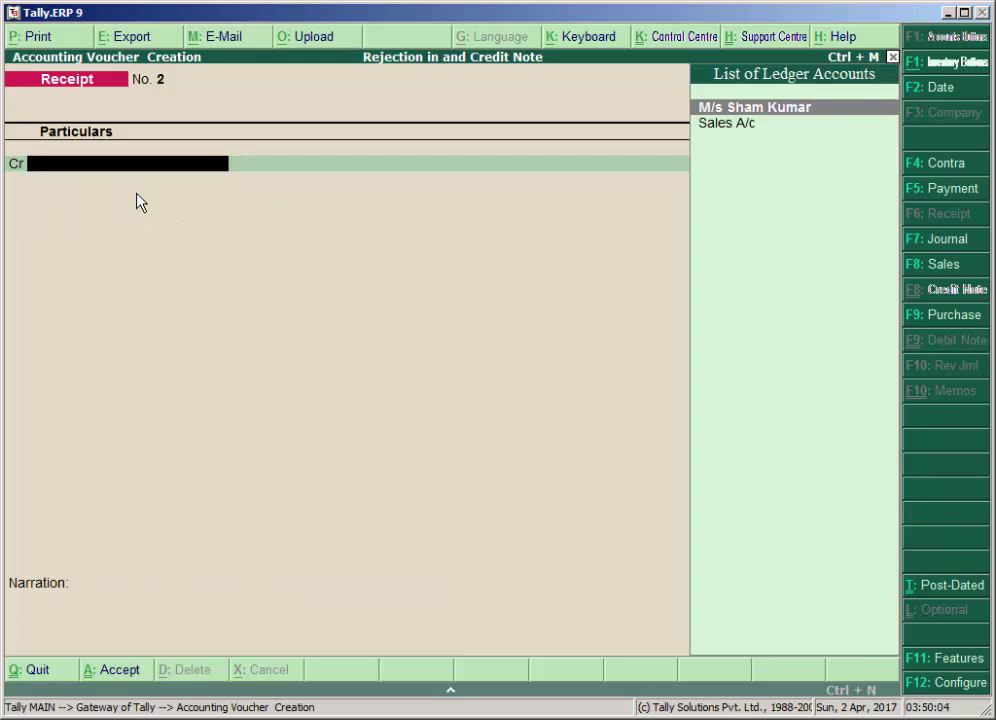
click(165, 716)
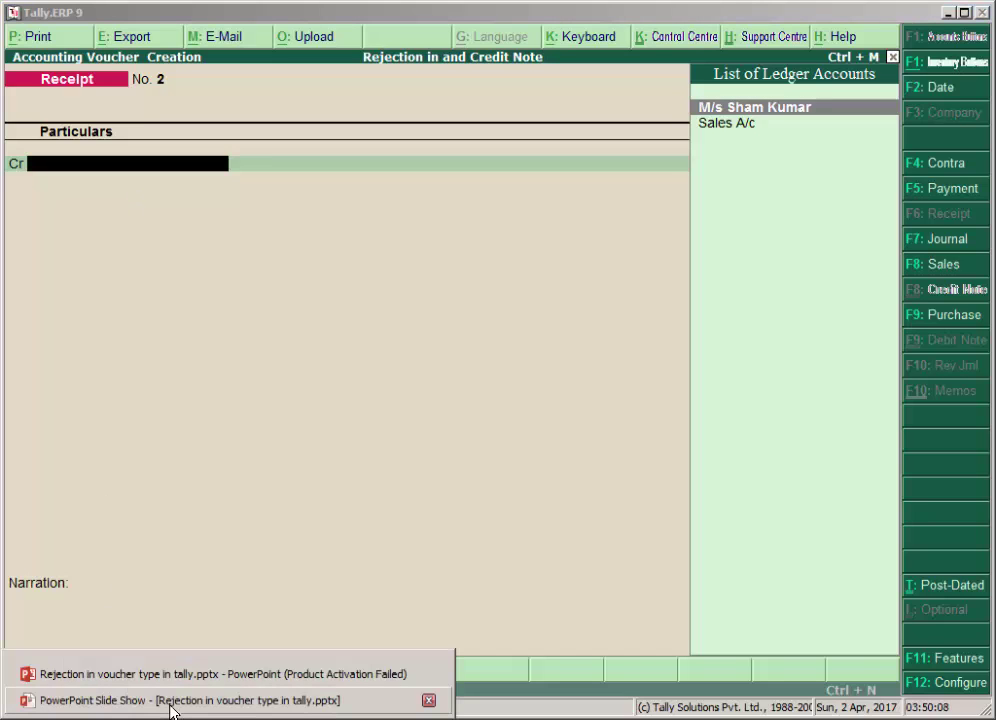
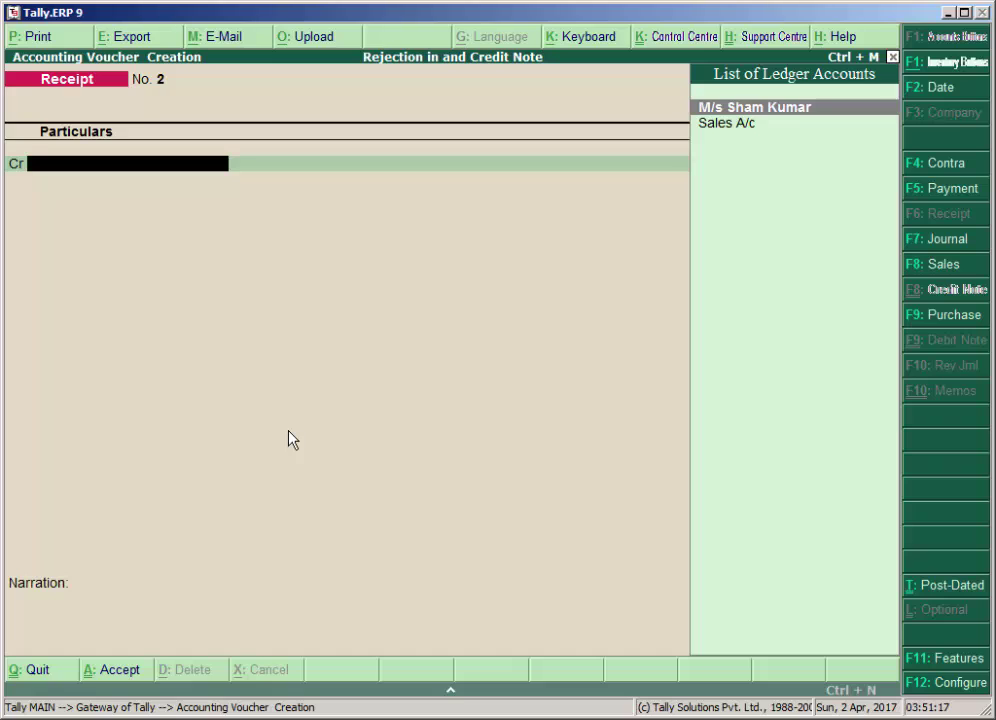
Start a Rejections In voucher with the customer's ledger as the party.
key(ctrl+F6)
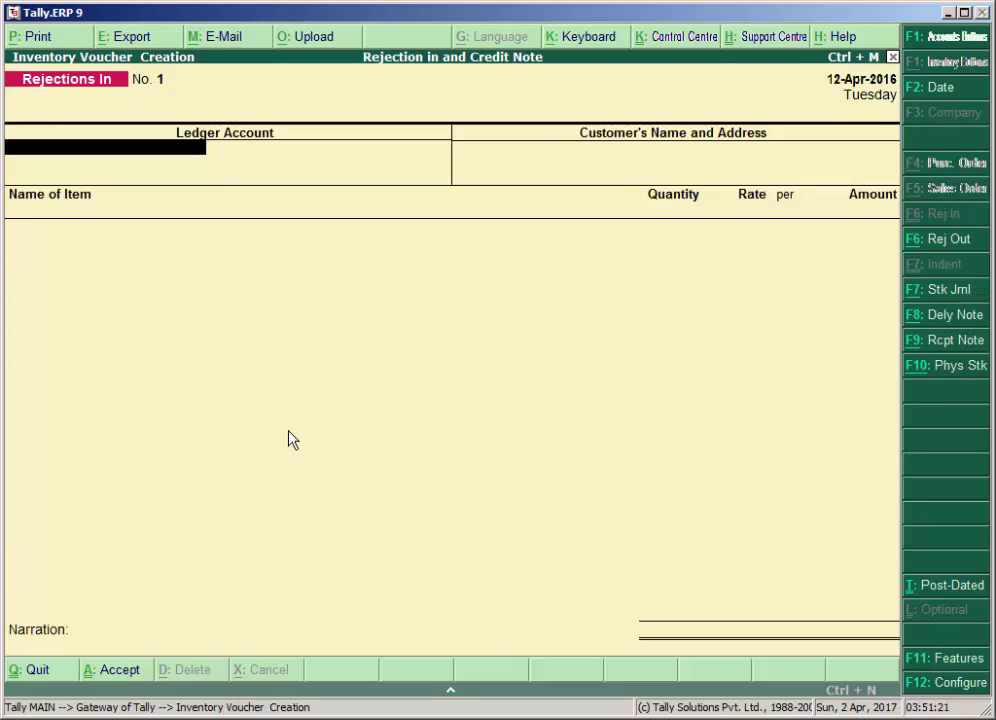
key(Down)
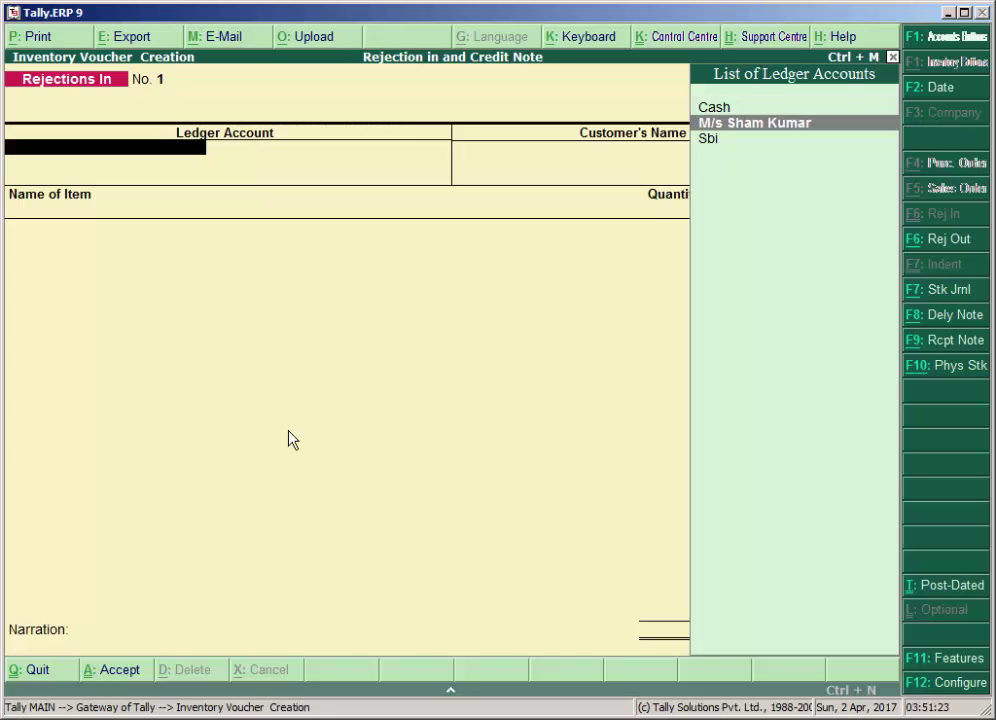
key(Return)
key(Return)
key(Return)
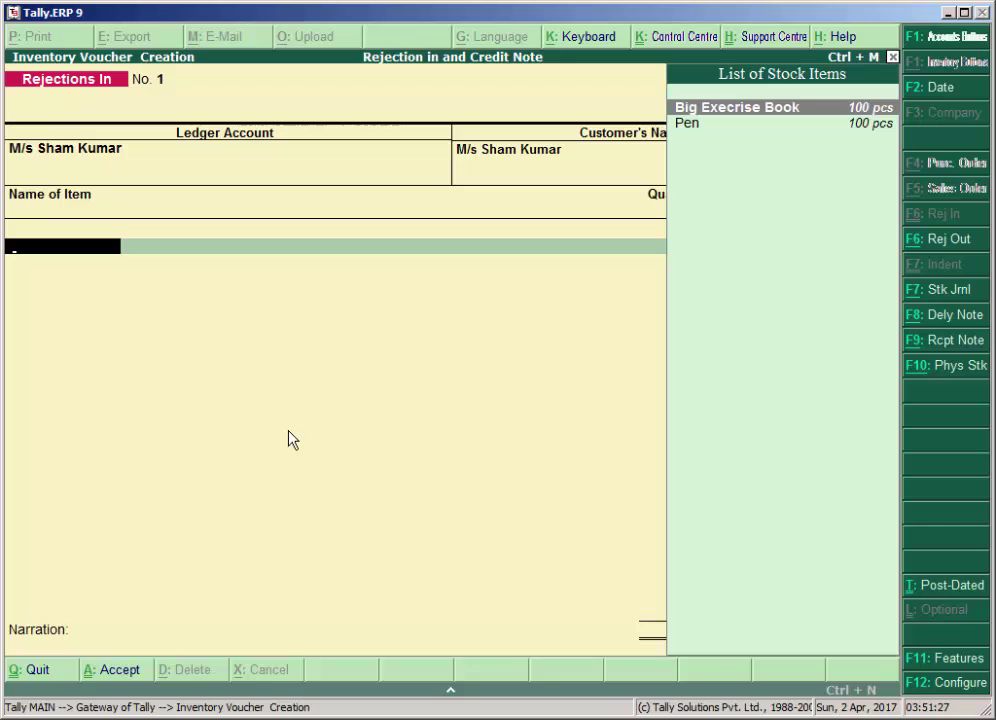
Add Pen as the first item: 10 pcs at 50.00, tracking Not Applicable, godown Pune.
key(Down)
key(Return)
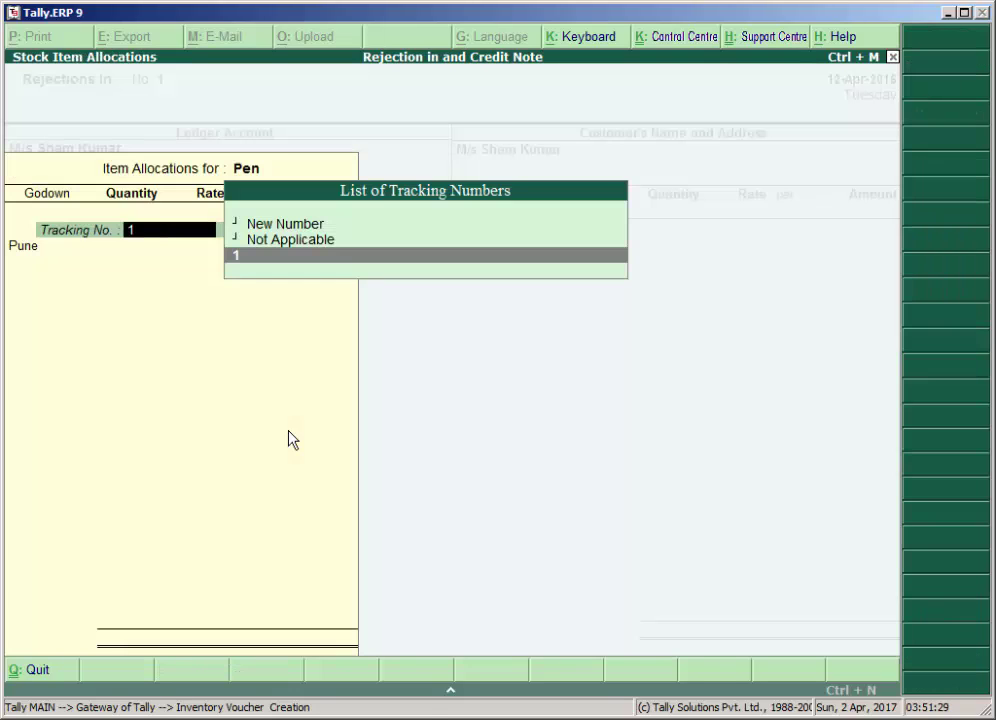
key(Up)
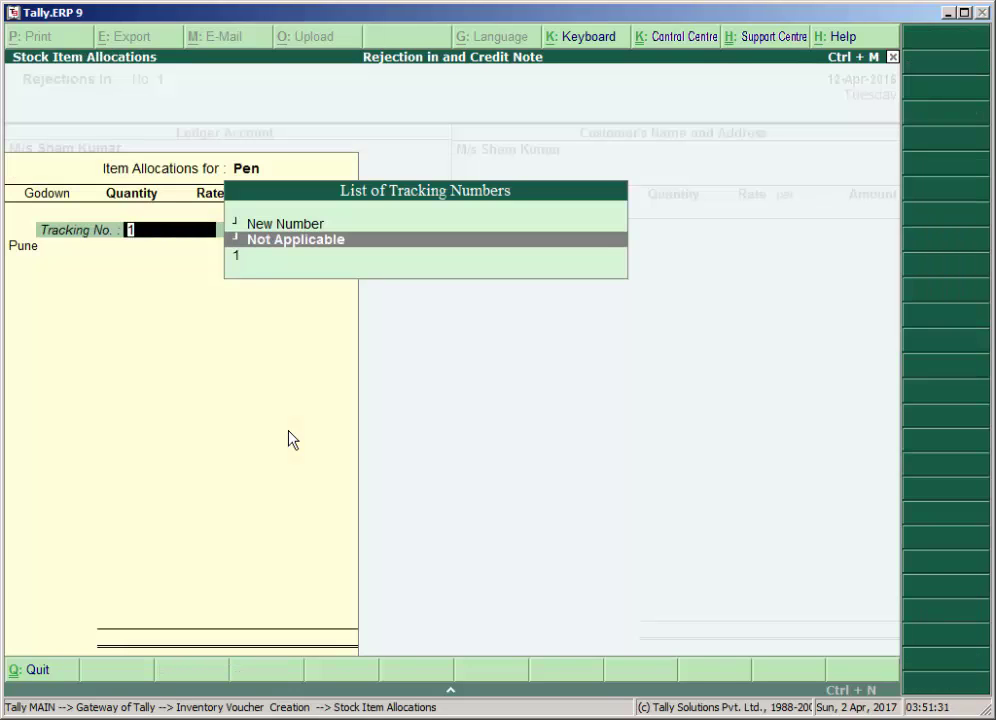
key(Return)
key(Return)
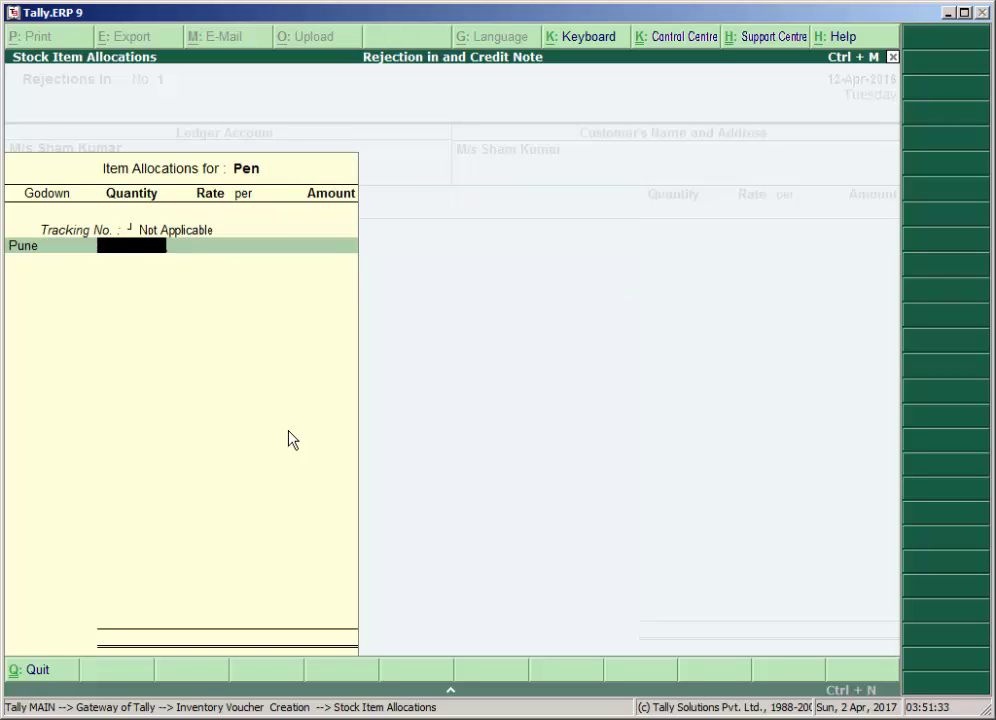
text(10)
key(Return)
key(Return)
key(Return)
key(Return)
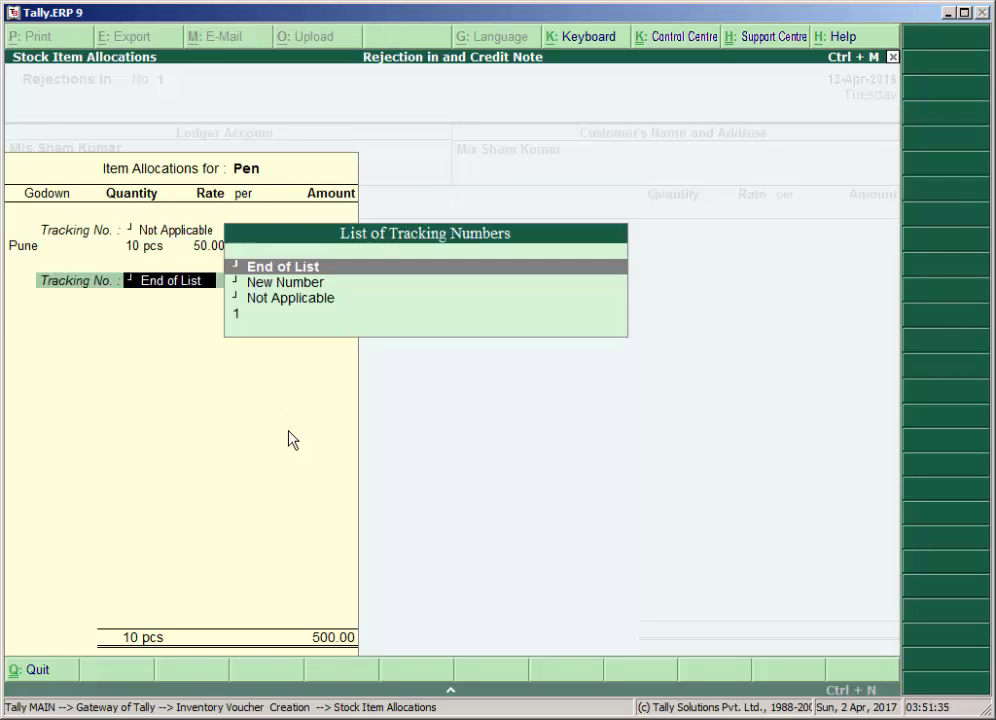
key(Return)
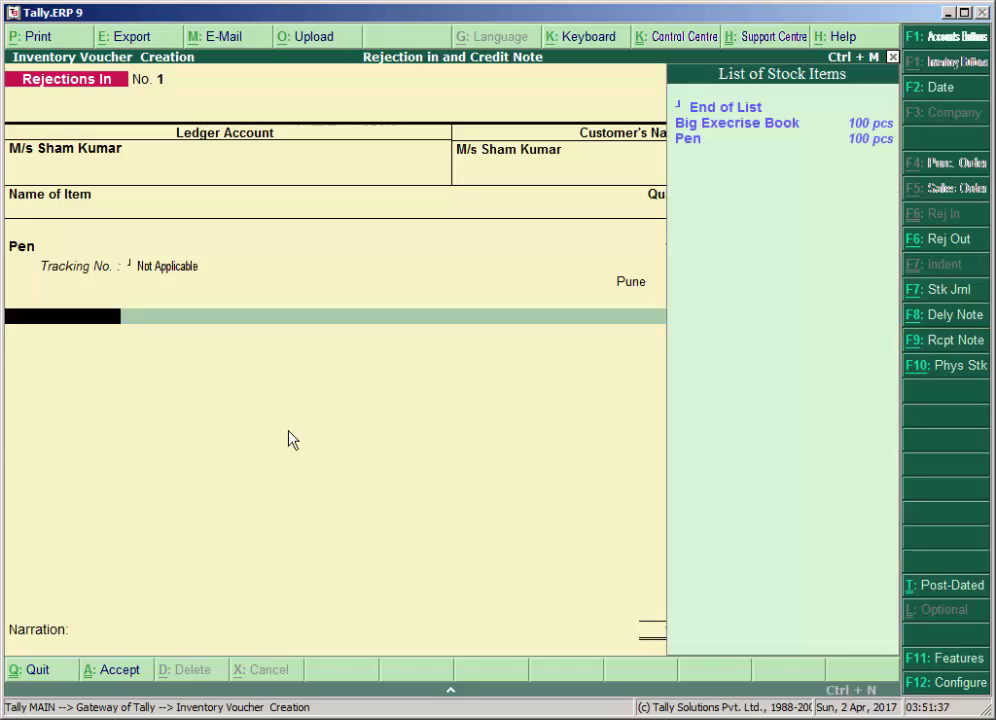
Add Big Execrise Book: 15 pcs at 35.00, tracking Not Applicable, godown Pune.
key(Down)
key(Return)
key(Up)
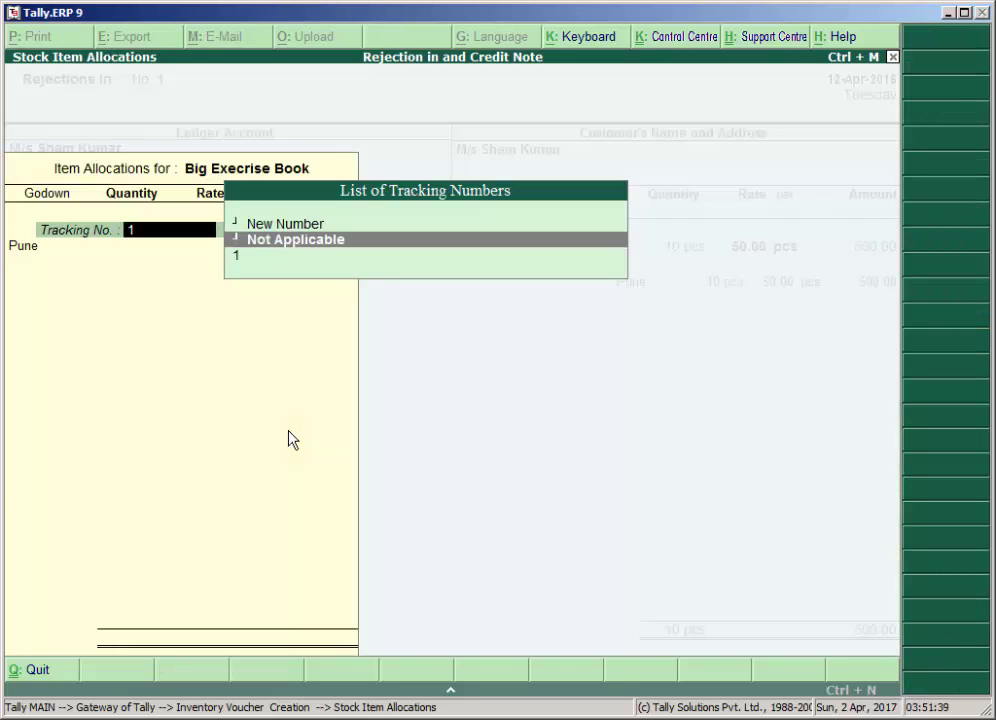
key(Return)
key(Return)
text(15)
key(Return)
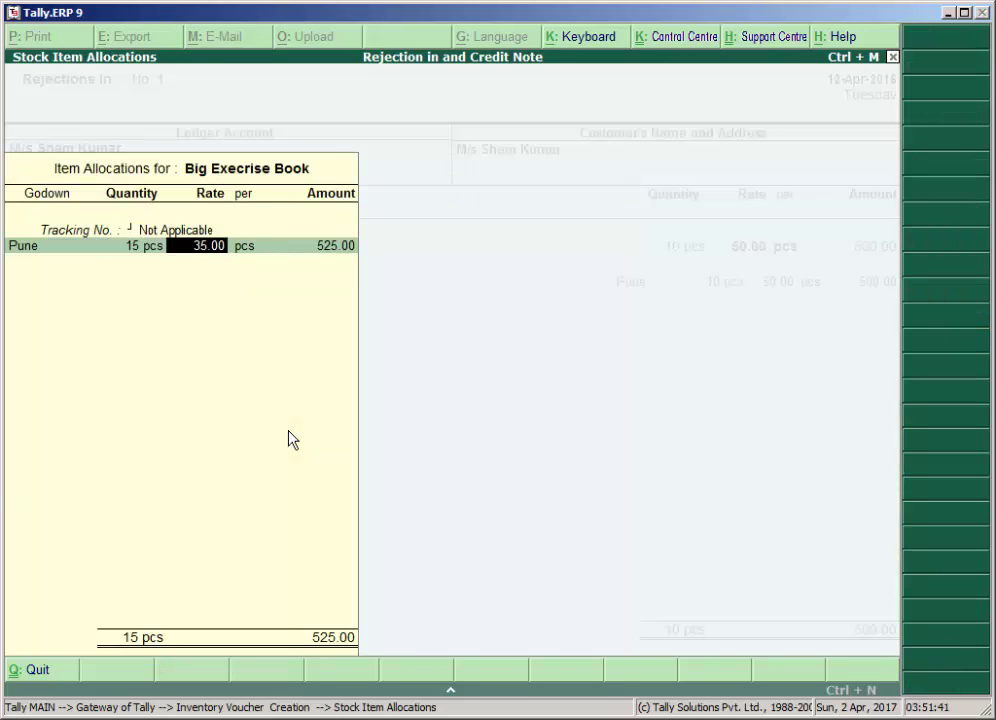
key(Return)
key(Return)
key(Return)
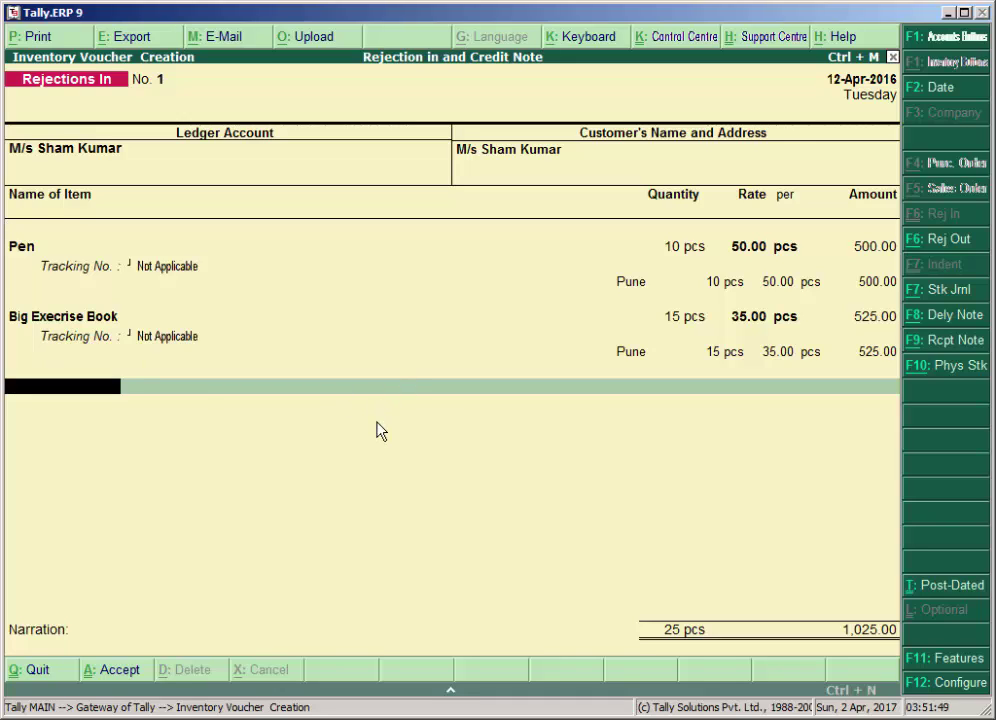
Enter a narration saying the customer returned the goods due to some defect.
key(Return)
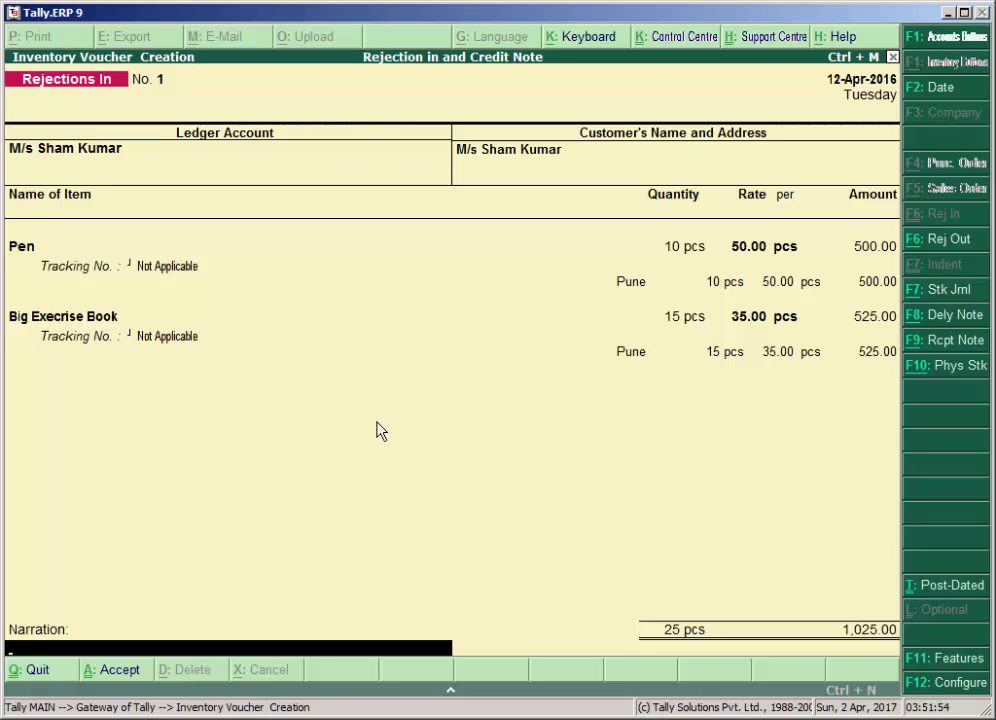
text(goods has bee)
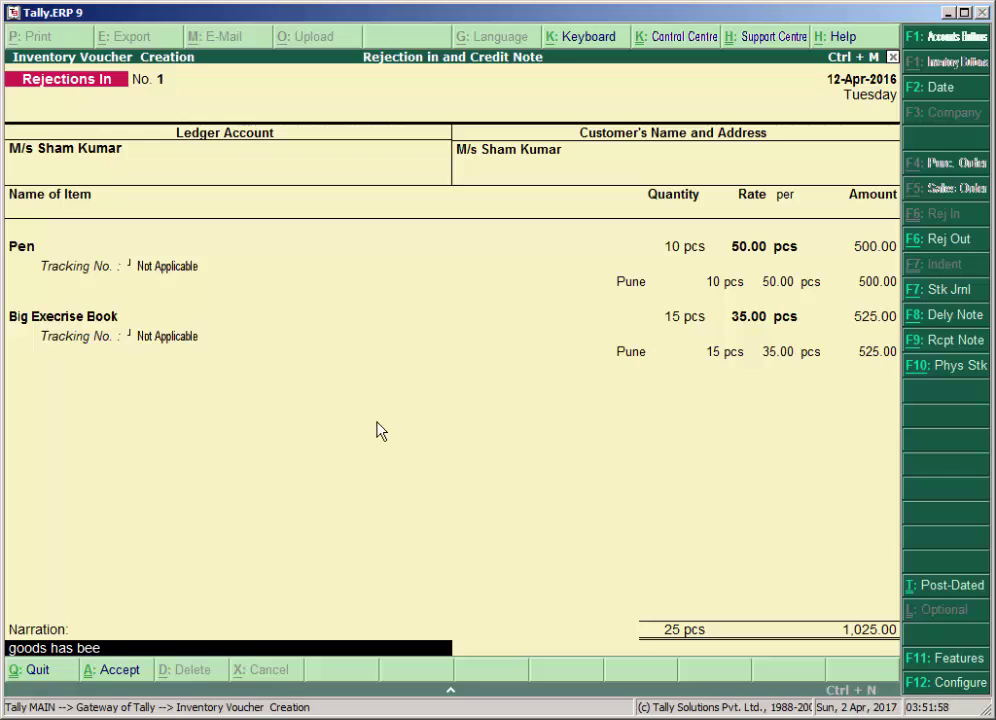
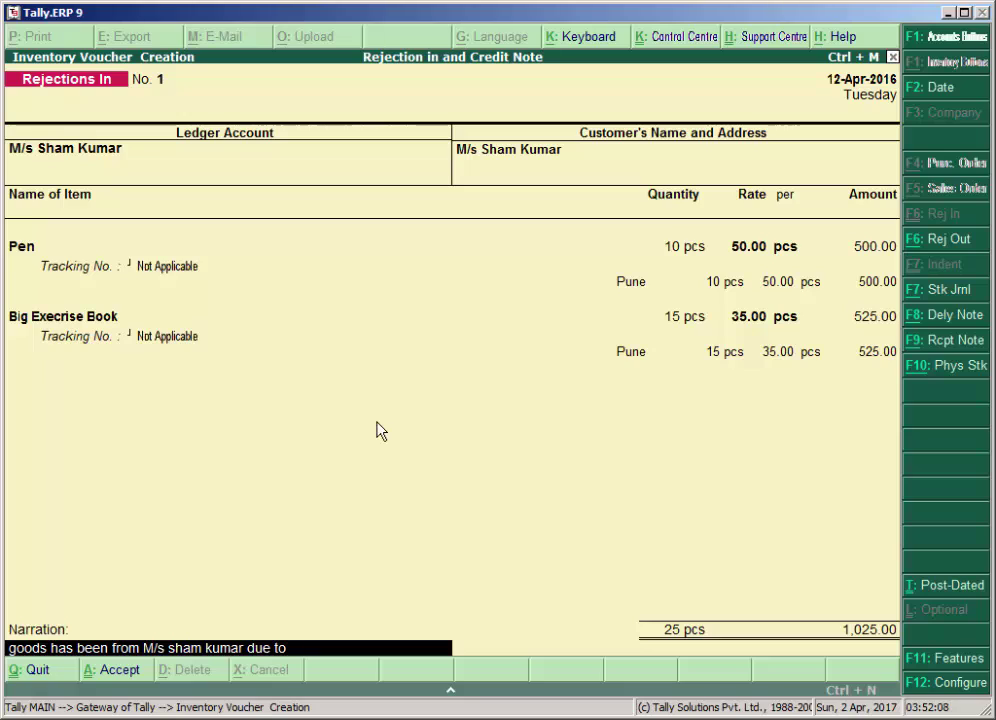
text( some defect)
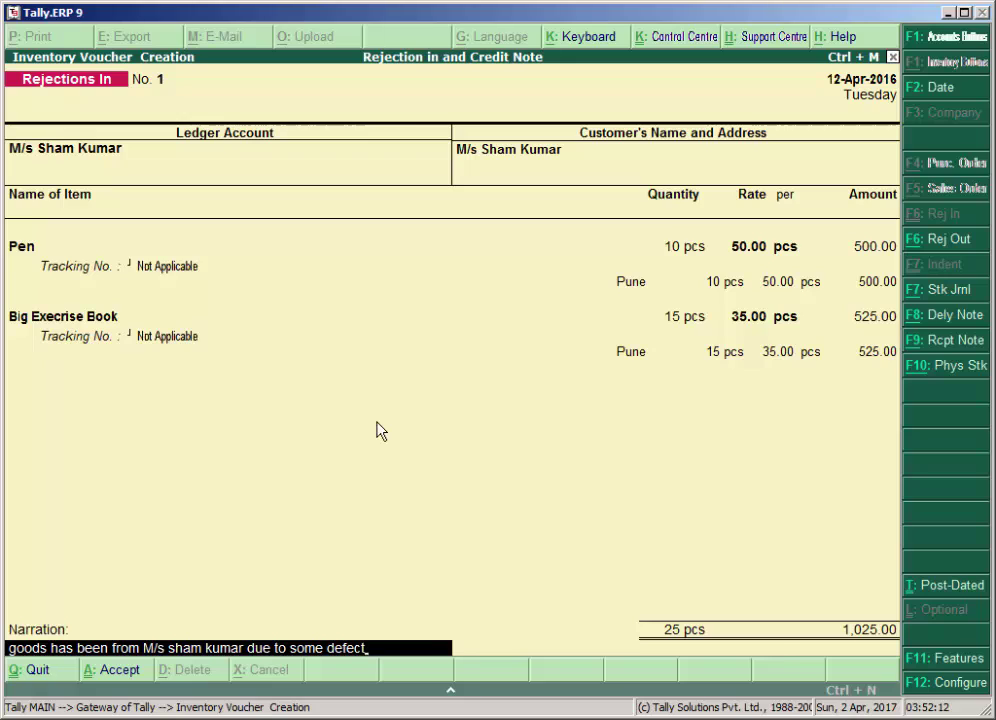
key(Return)
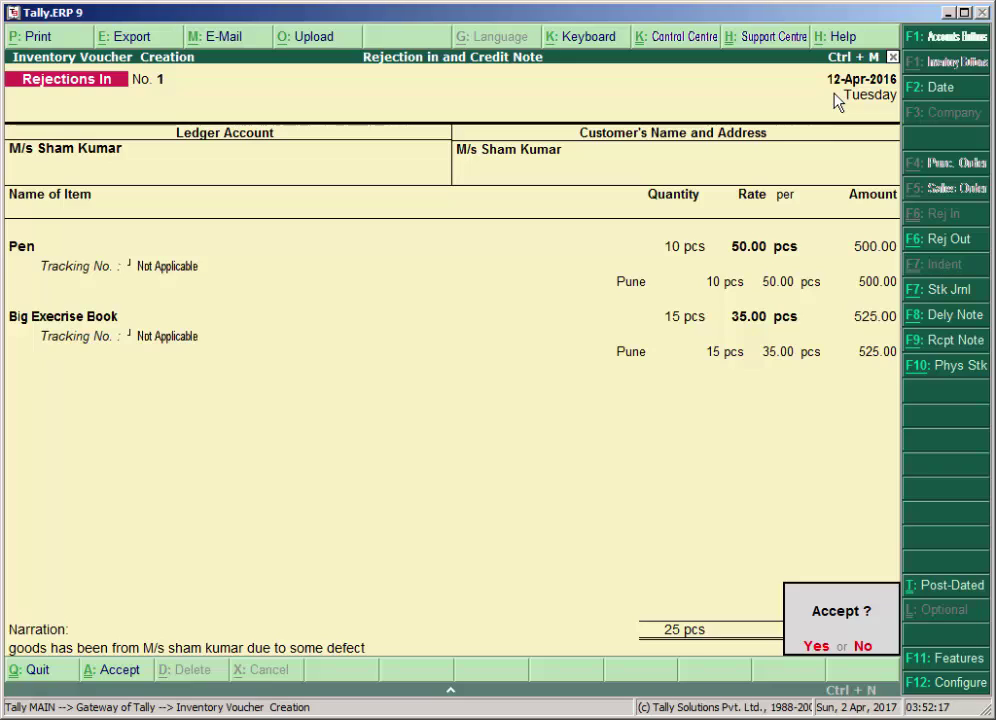
Date the voucher 15-Apr-2016 and save Rejections In No. 1 totalling 1,025.00.
text(n)
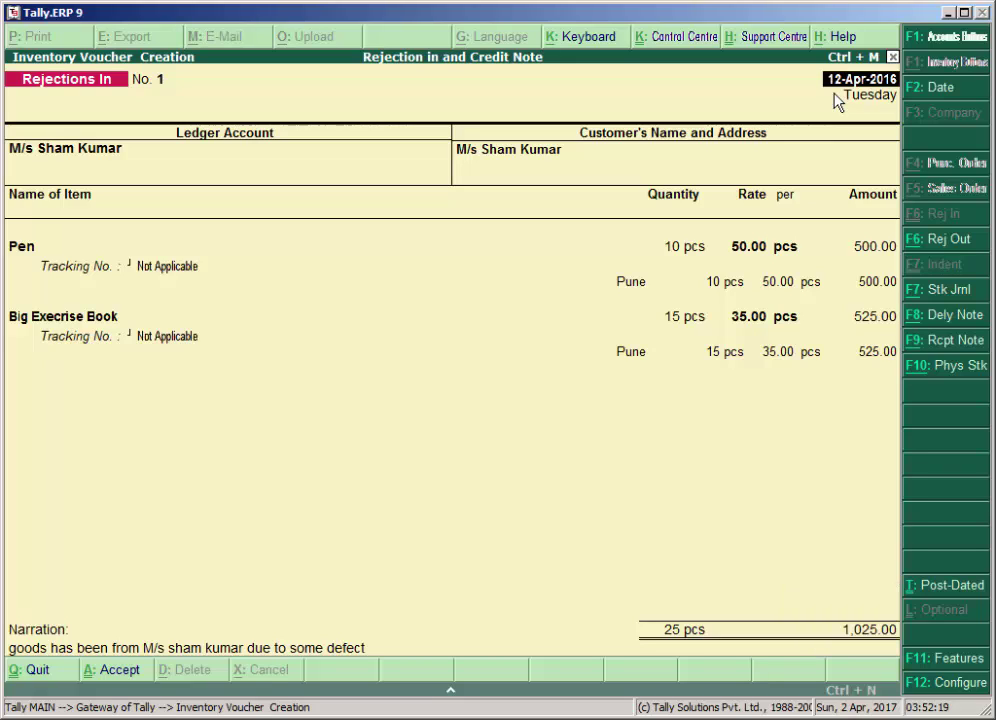
text(15/4)
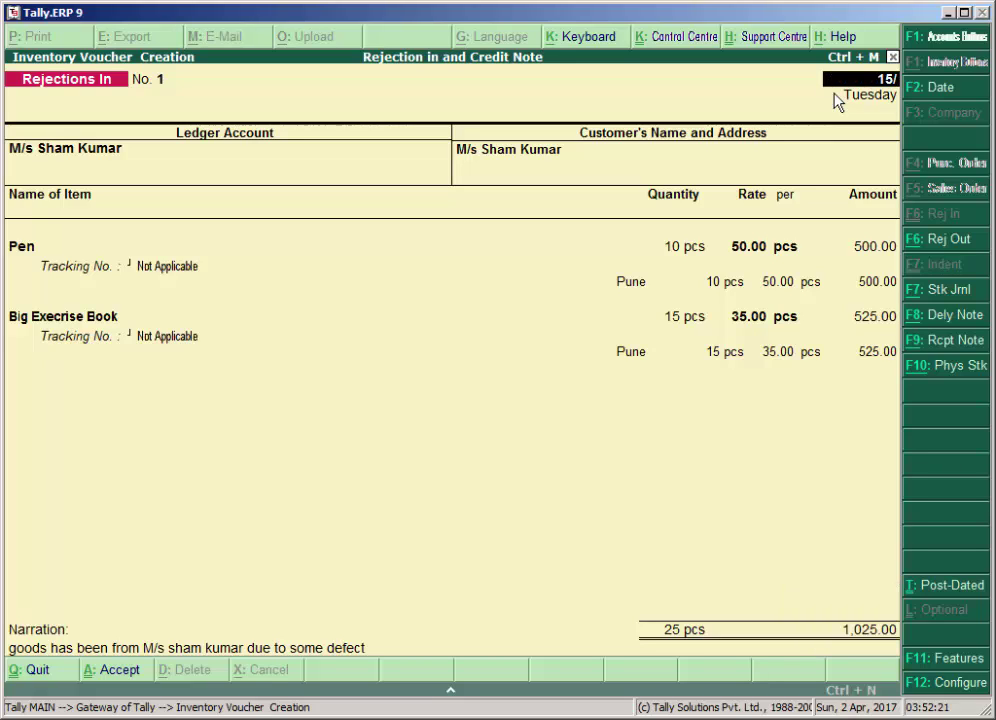
key(Return)
key(Return)
key(Return)
key(Return)
key(Return)
key(Return)
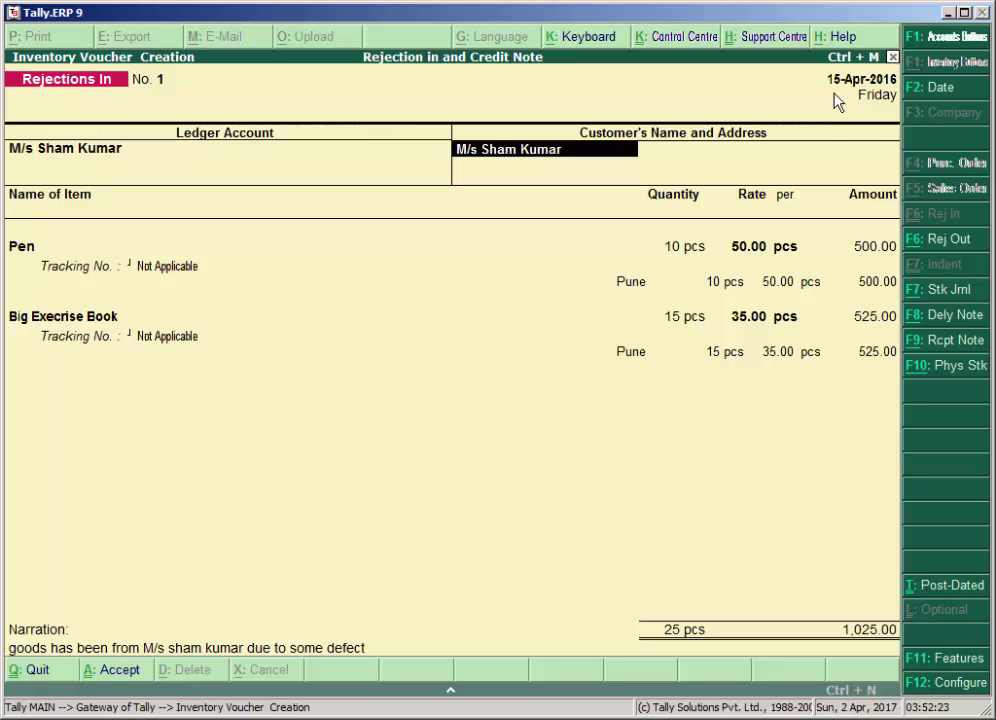
key(Return)
key(Return)
key(Return)
key(Return)
key(Return)
key(Return)
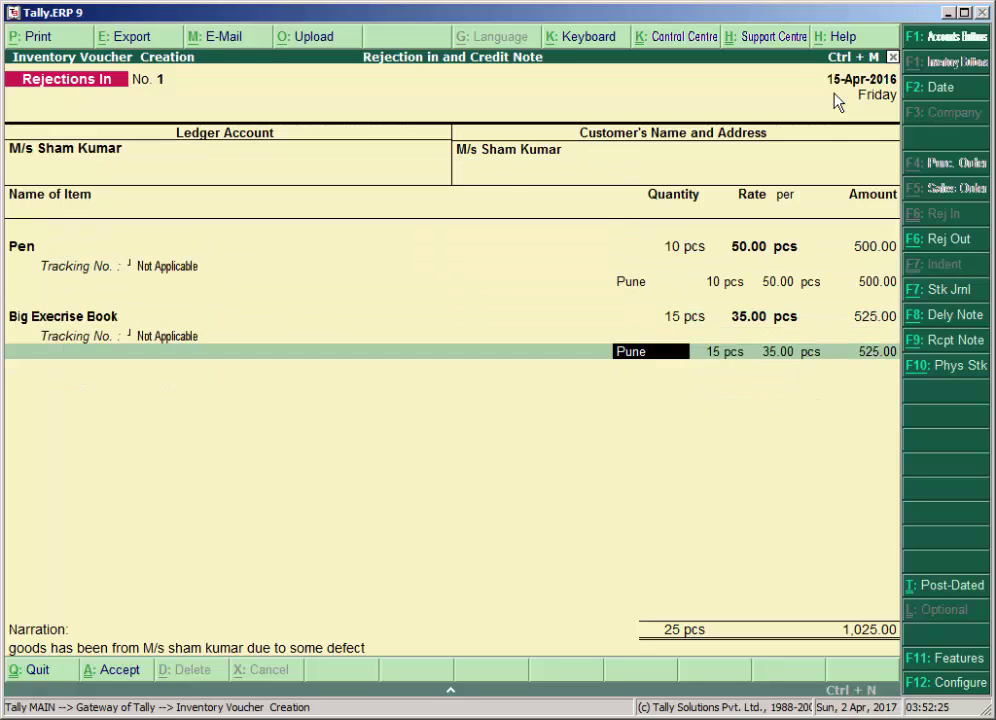
key(Return)
key(Return)
key(Return)
key(Return)
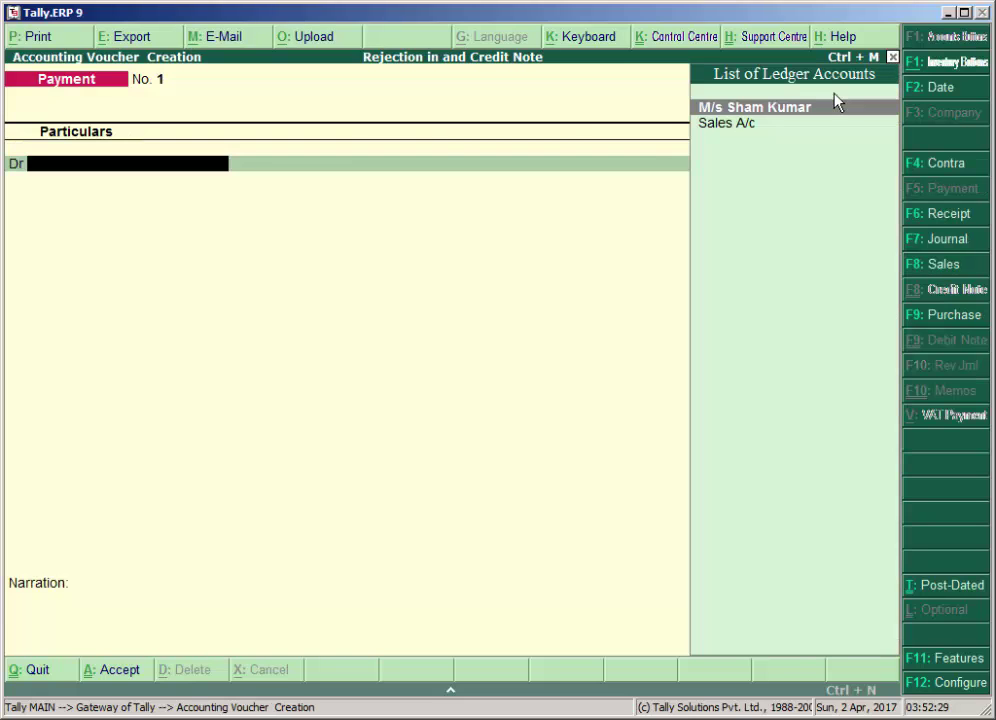
Open the detailed Stock Summary and drill into Big Execrise Book's April stock vouchers.
key(Escape)
key(Escape)
key(Escape)
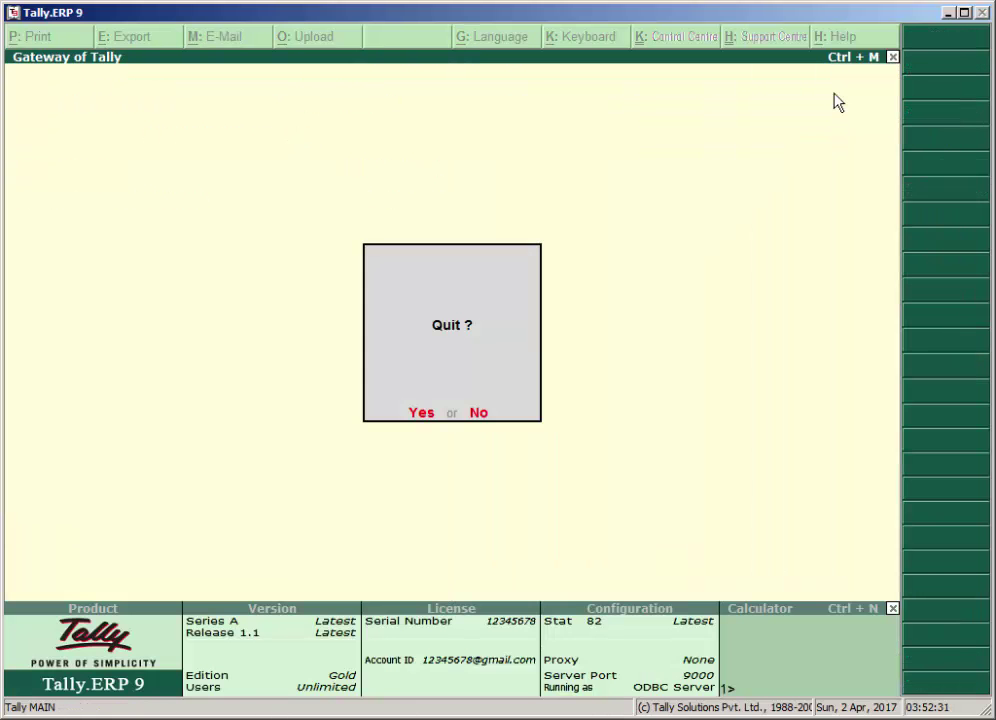
key(n)
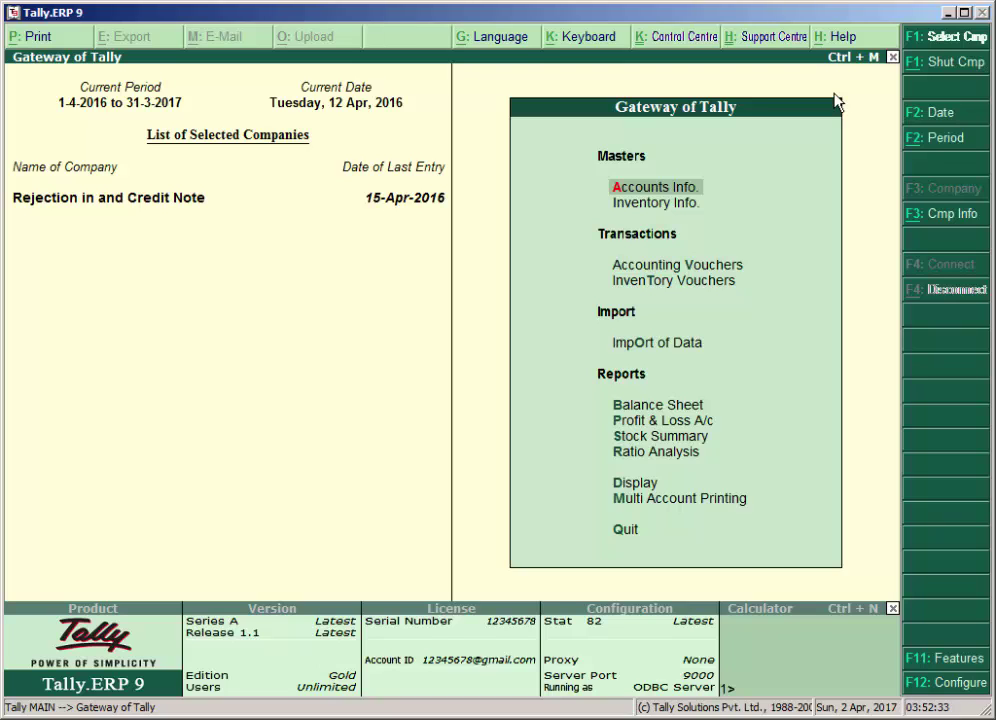
key(Down)
key(Down)
key(Down)
key(Down)
key(Down)
key(Down)
key(Down)
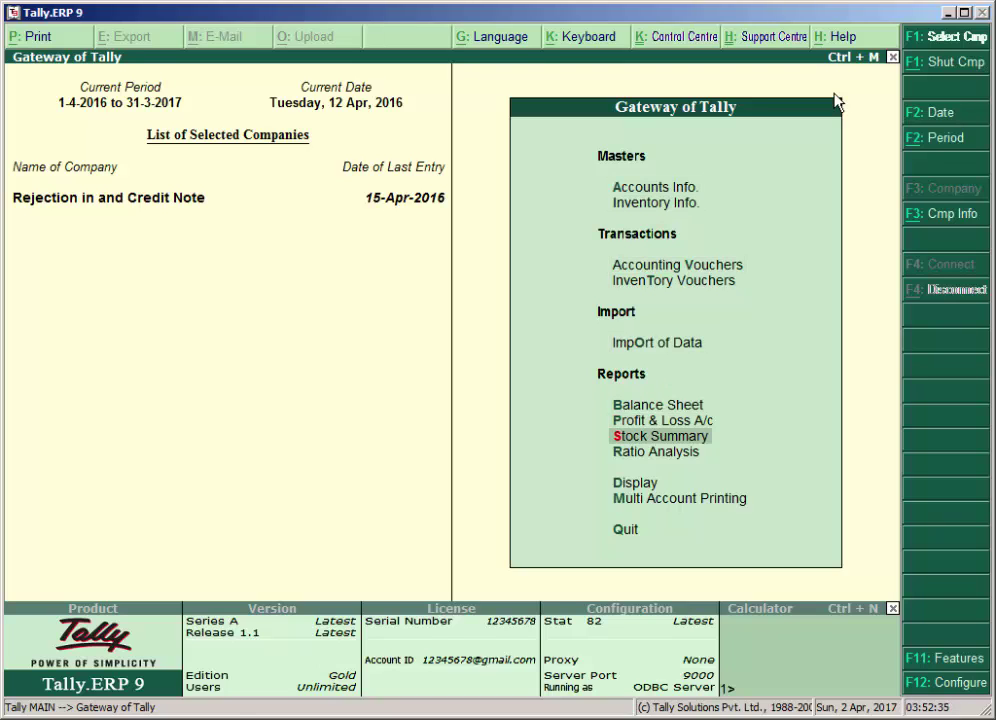
key(Return)
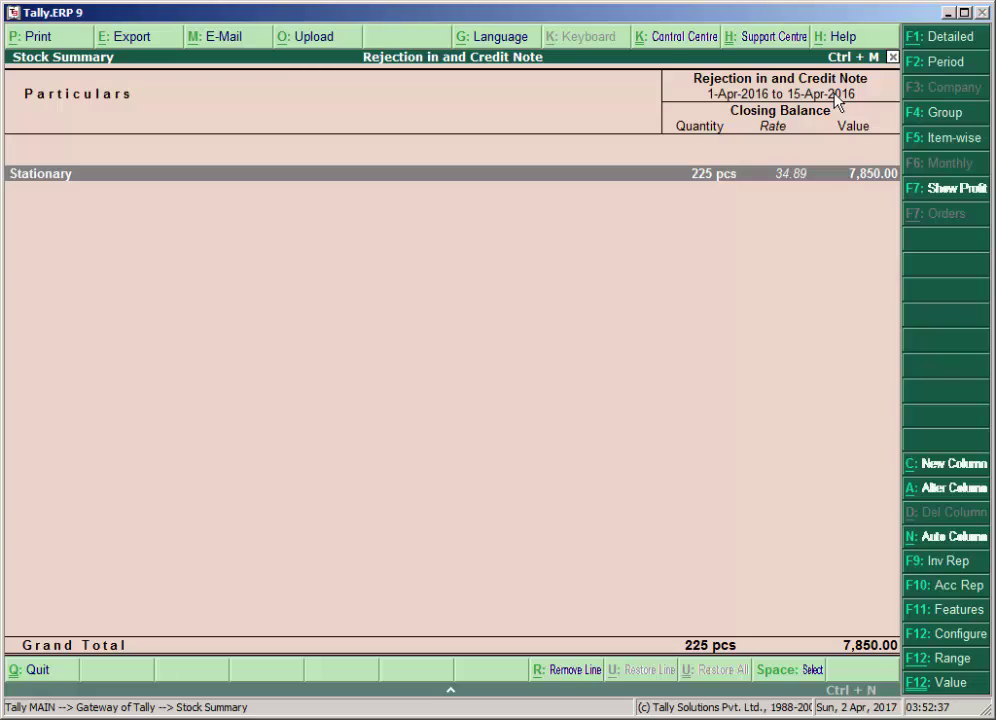
key(alt+F1)
key(Down)
key(Down)
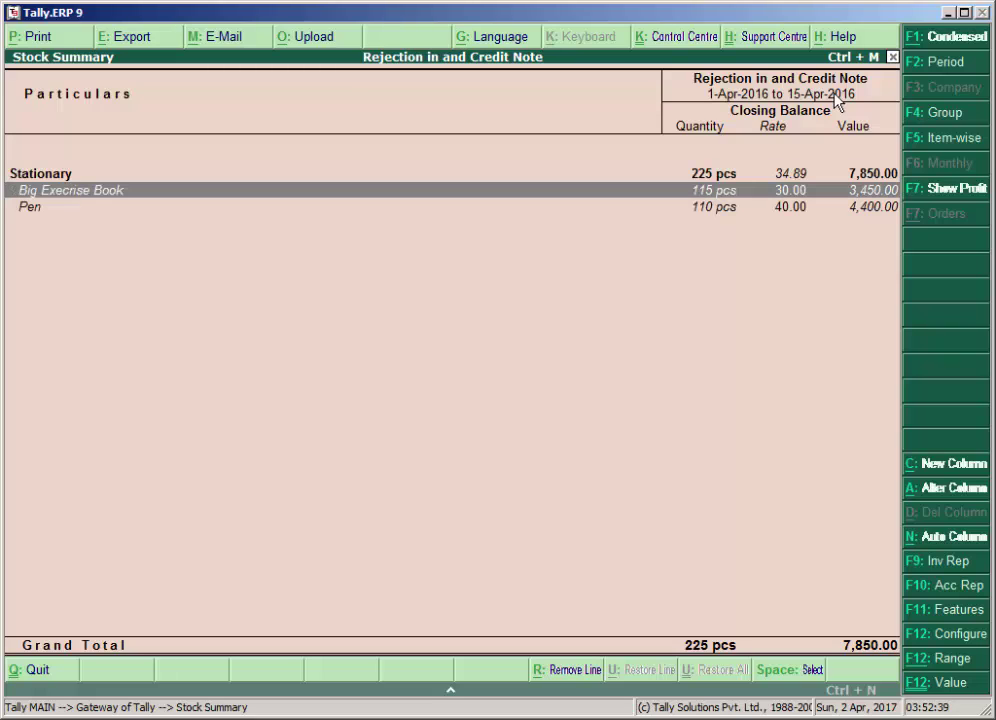
key(Up)
key(Return)
key(Return)
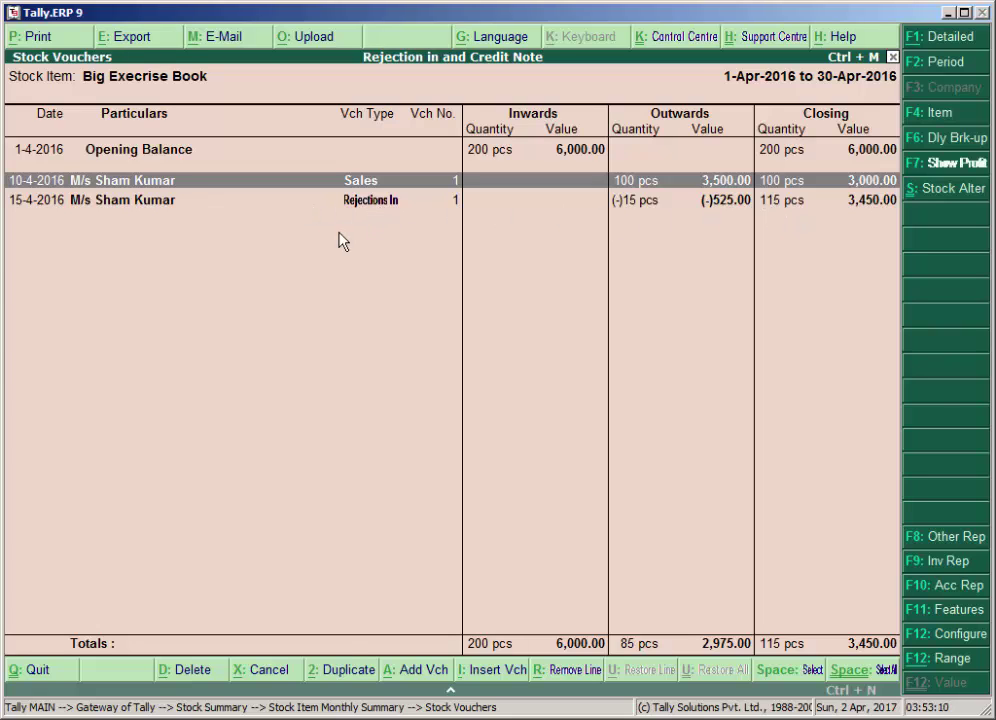
View Pen's April stock vouchers (10-pc return, 110 pcs closing), then exit to Gateway of Tally.
key(Escape)
key(Escape)
key(Down)
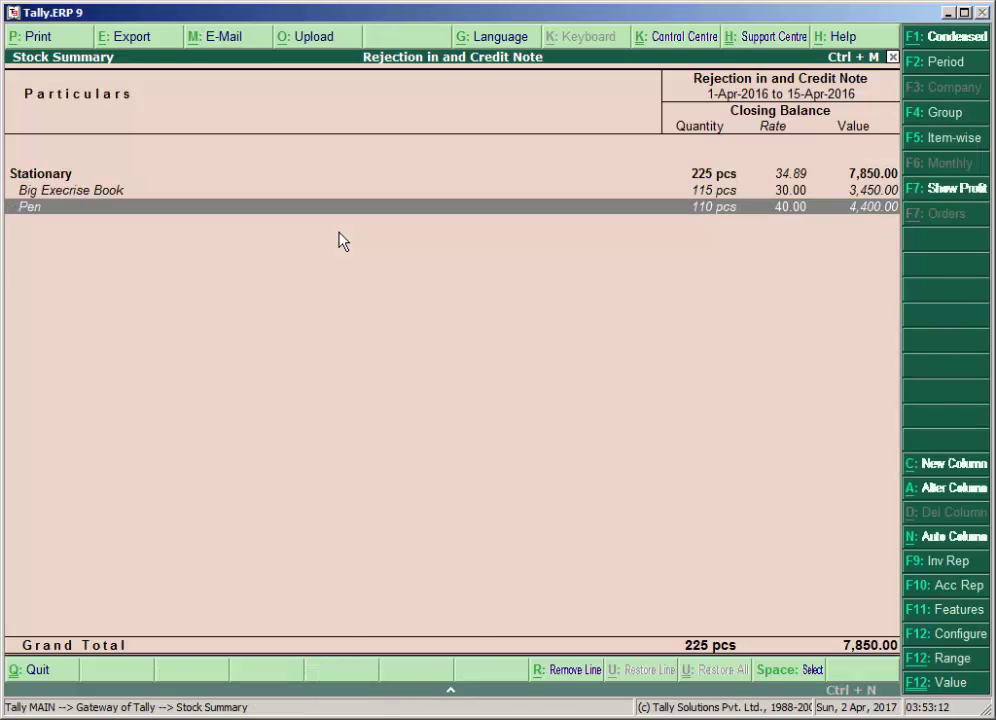
key(Return)
key(Return)
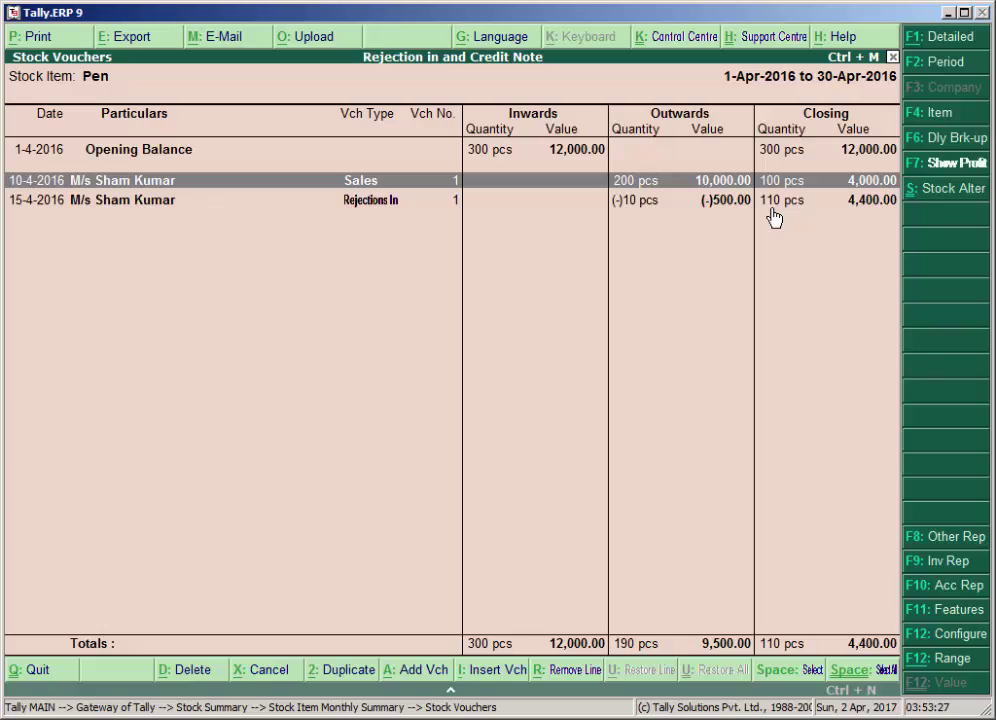
key(Escape)
key(Escape)
key(Escape)
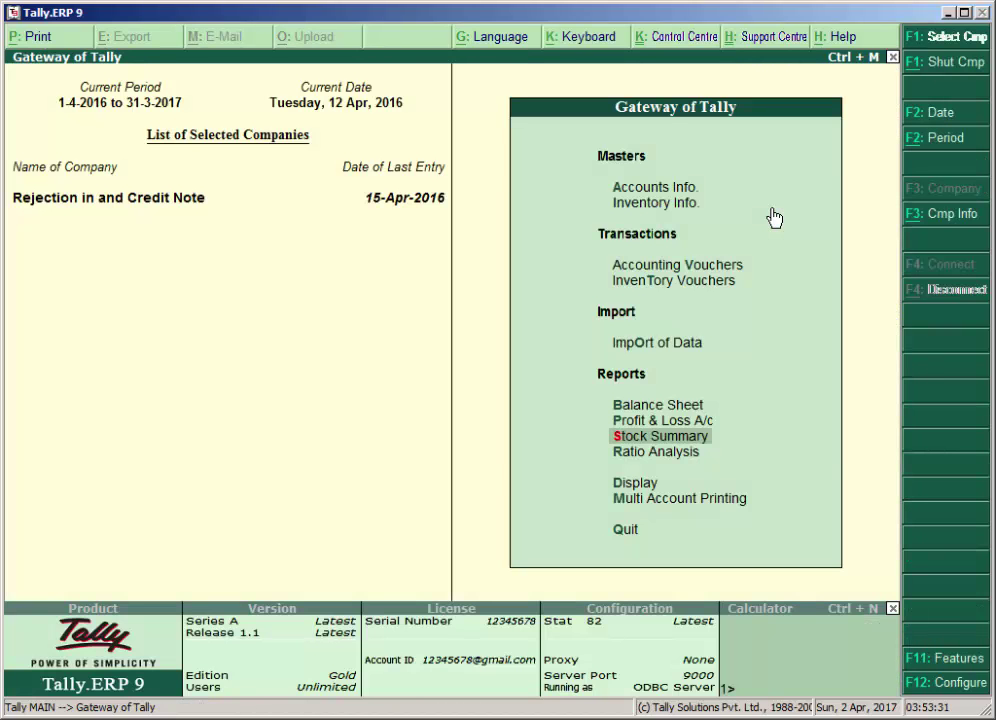
Review the detailed Profit & Loss A/c: closing stock 7,850.00, net profit 3,350.00.
key(Escape)
key(Escape)
key(Up)
key(Up)
key(Up)
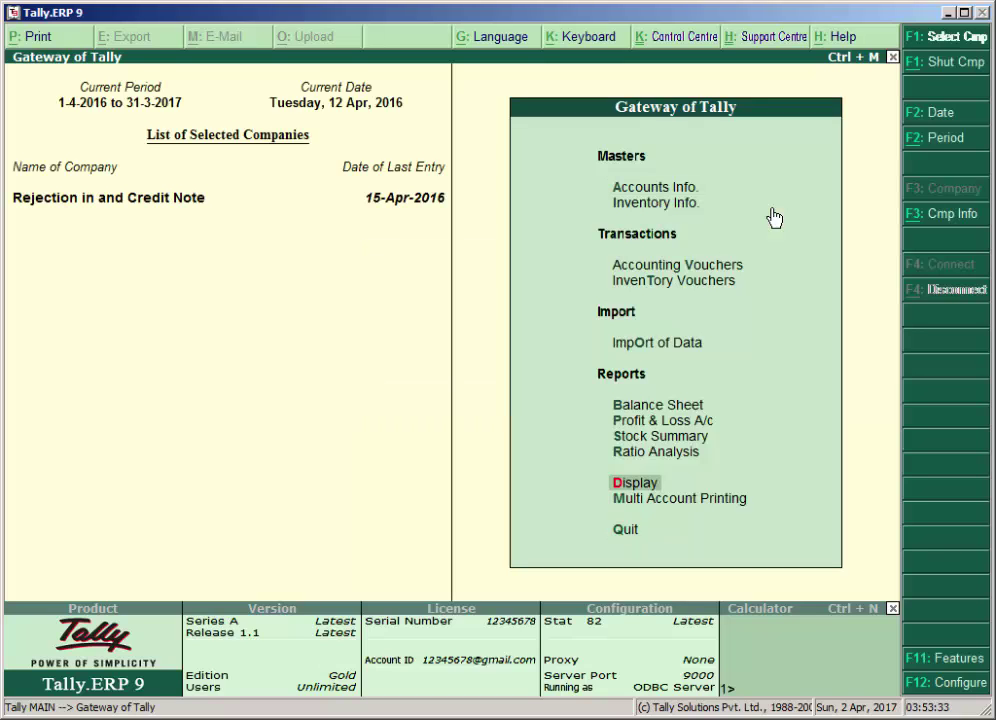
key(Up)
key(Up)
key(Return)
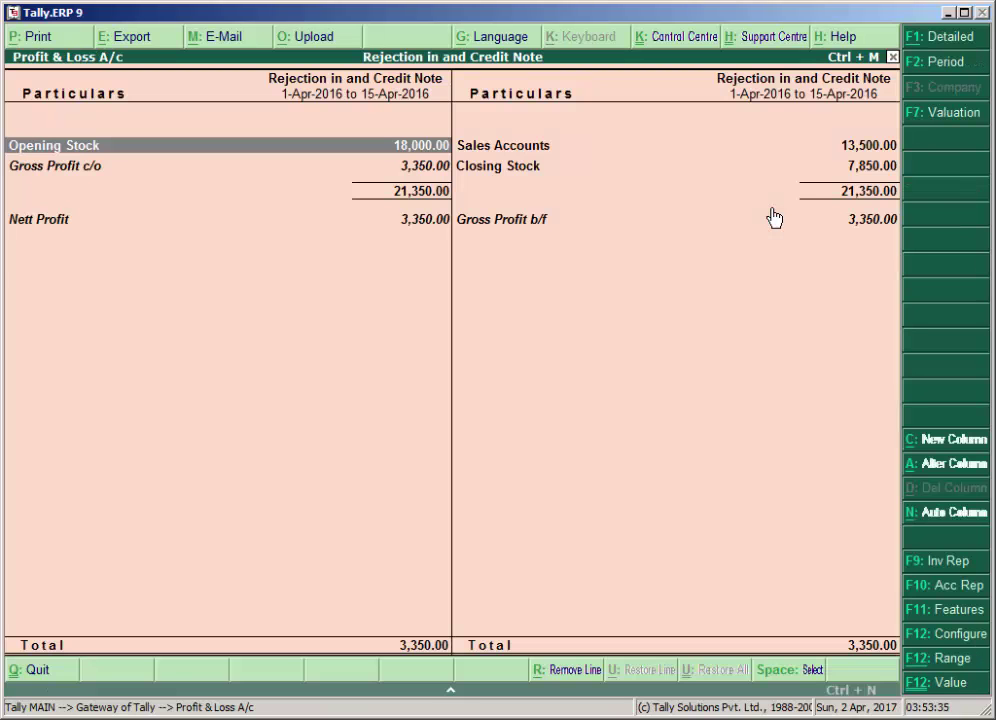
key(alt+F1)
key(Right)
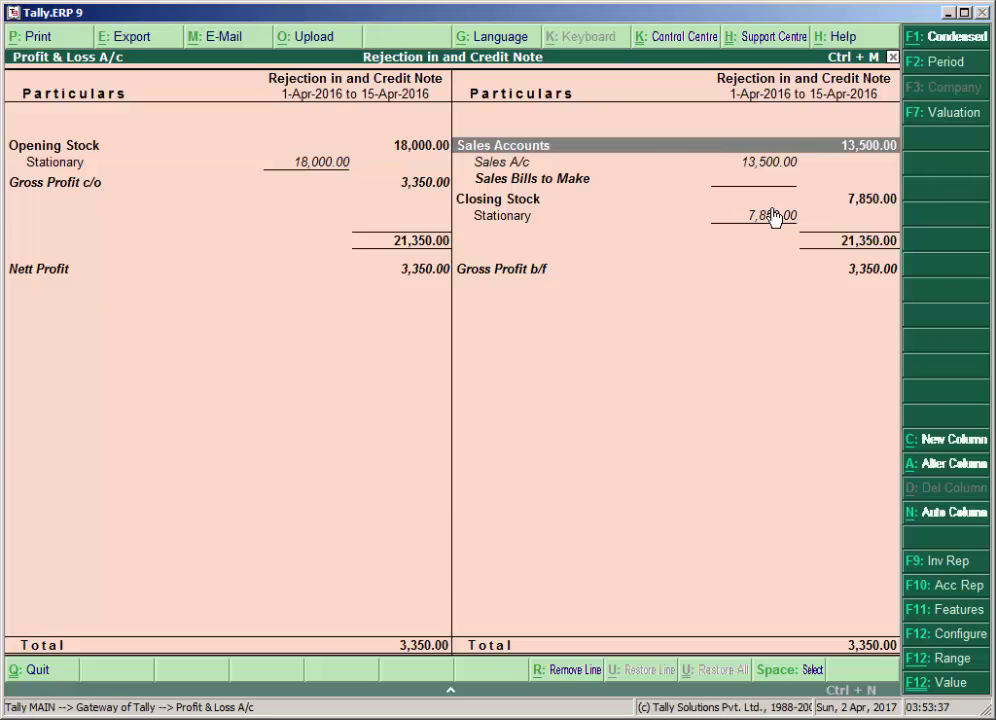
key(Down)
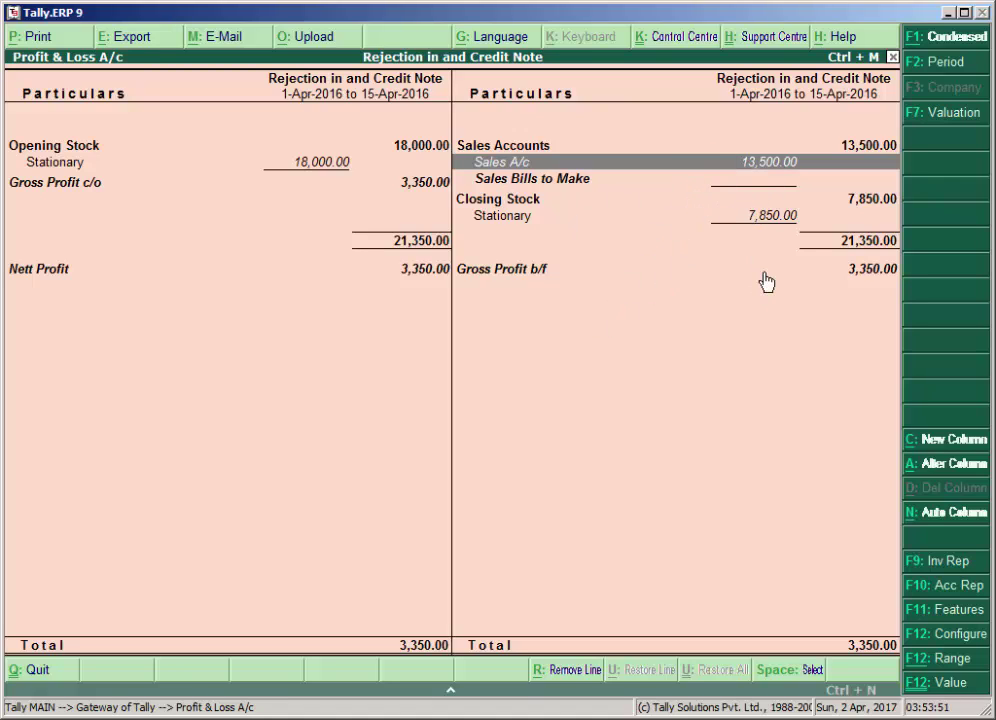
key(Escape)
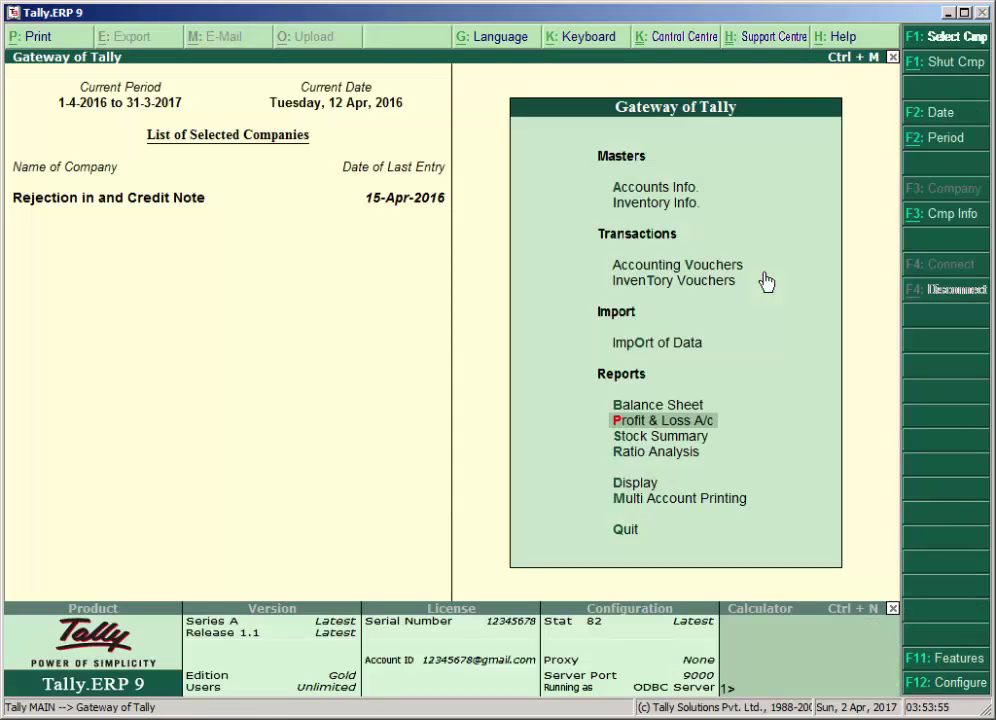
Open Inventory Voucher Creation to get a blank Stock Journal voucher No. 1.
key(Up)
key(Up)
key(Up)
key(Up)
key(Down)
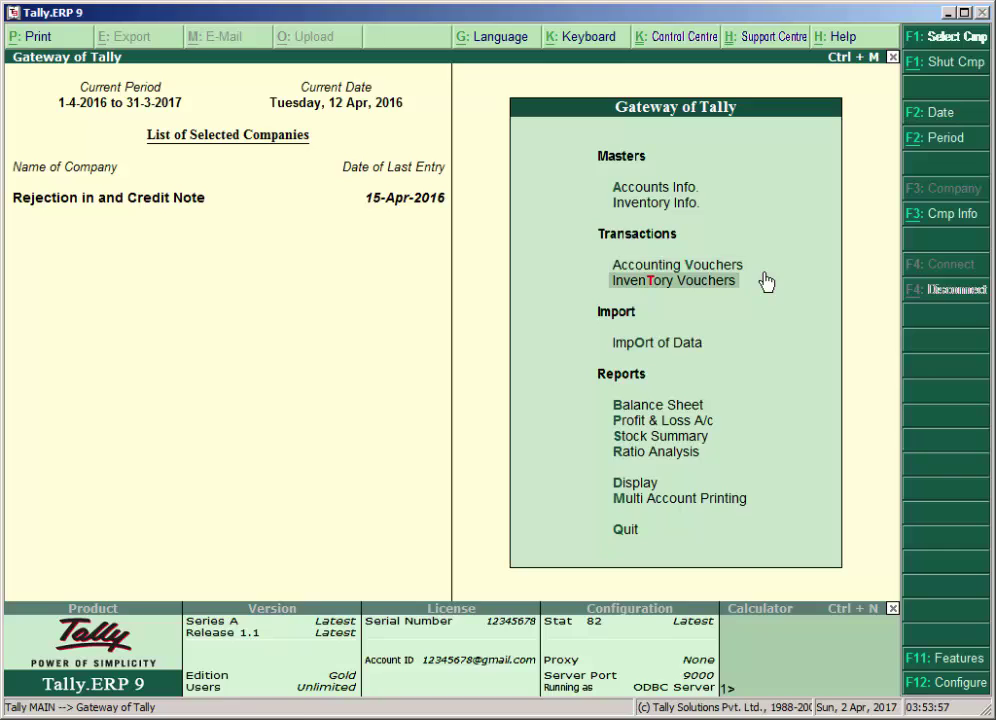
key(Return)
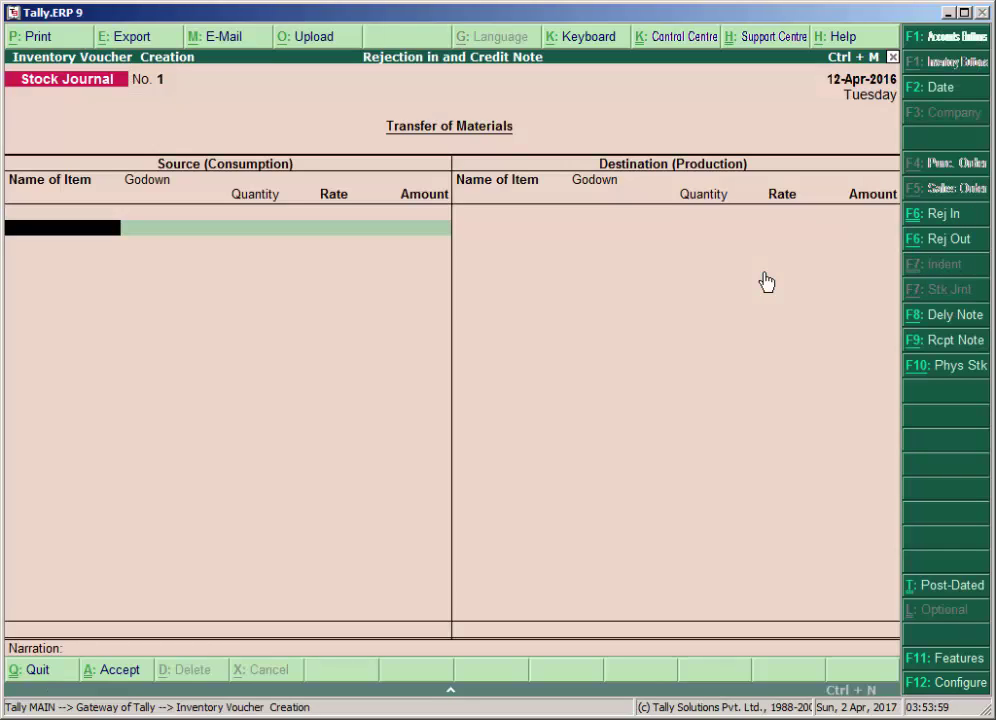
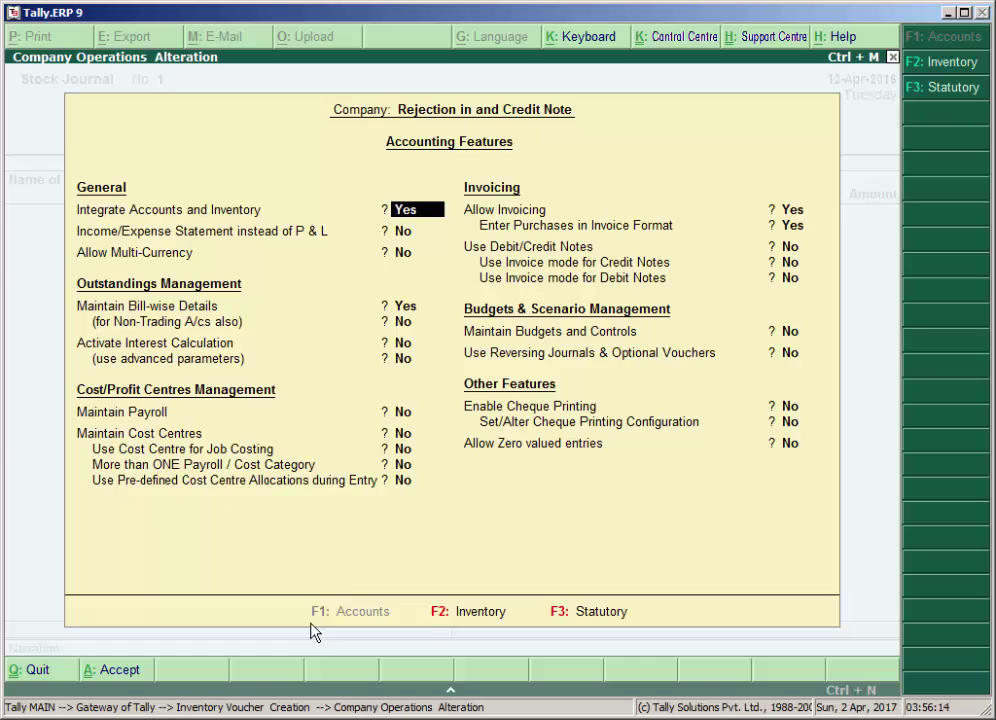
Set Use Debit/Credit Notes and invoice mode for both credit and debit notes to Yes, then accept.
click(788, 248)
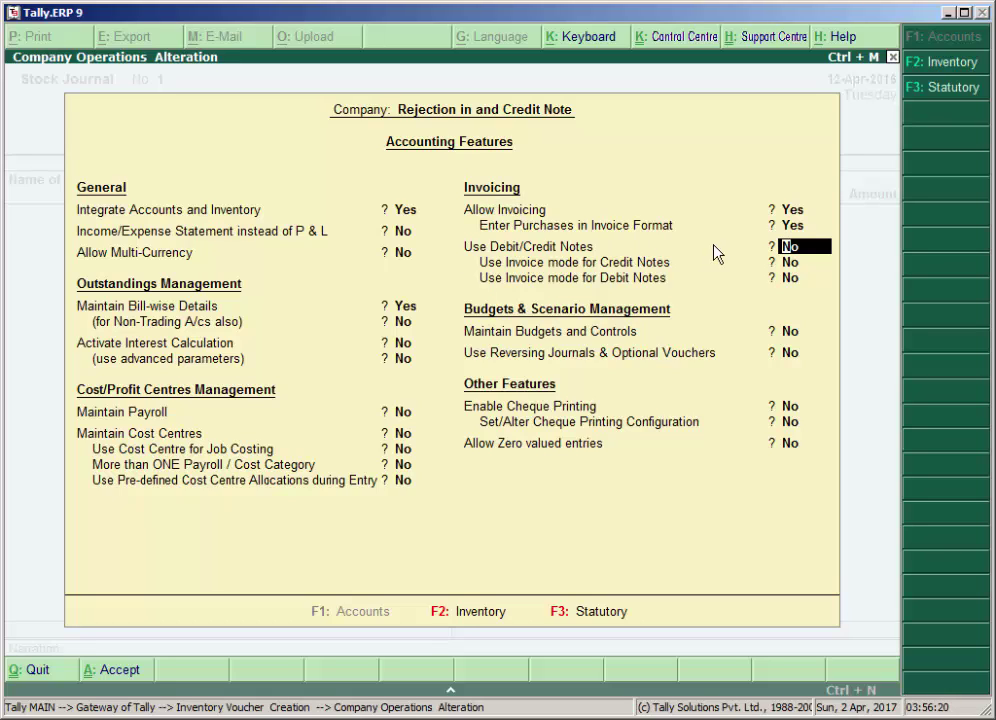
text(y)
key(Return)
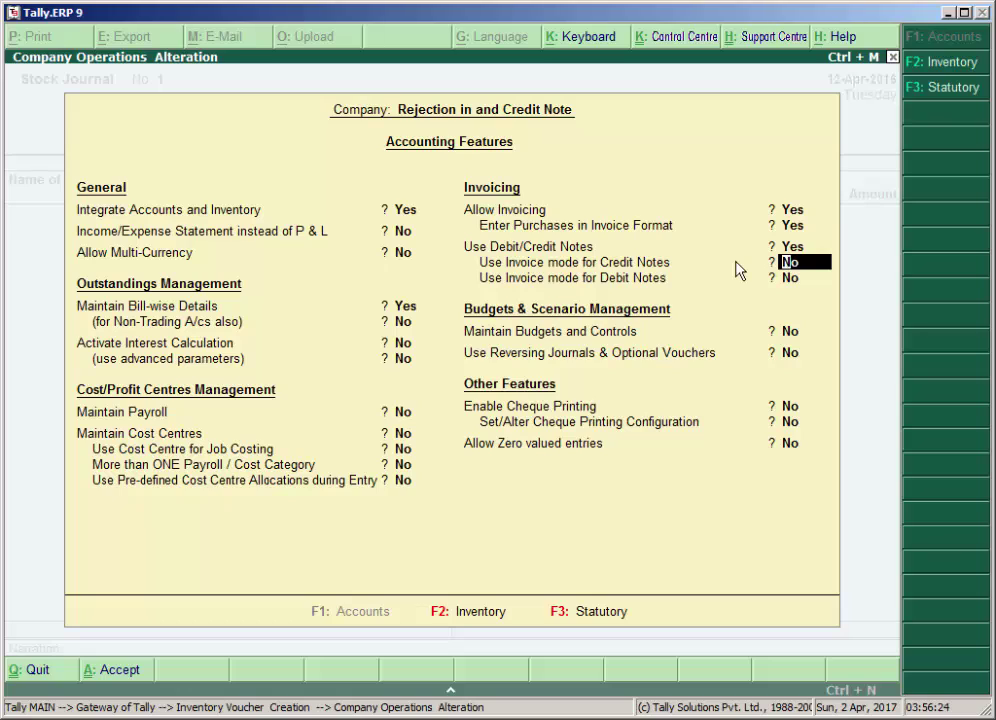
text(y)
key(Return)
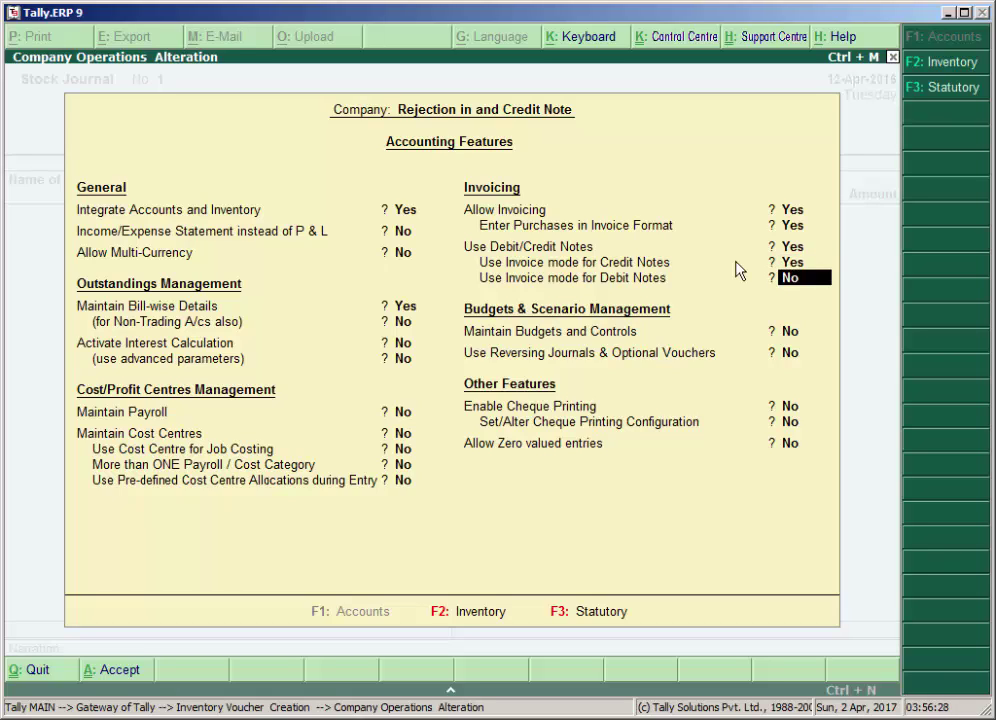
text(y)
key(Return)
key(Return)
key(Return)
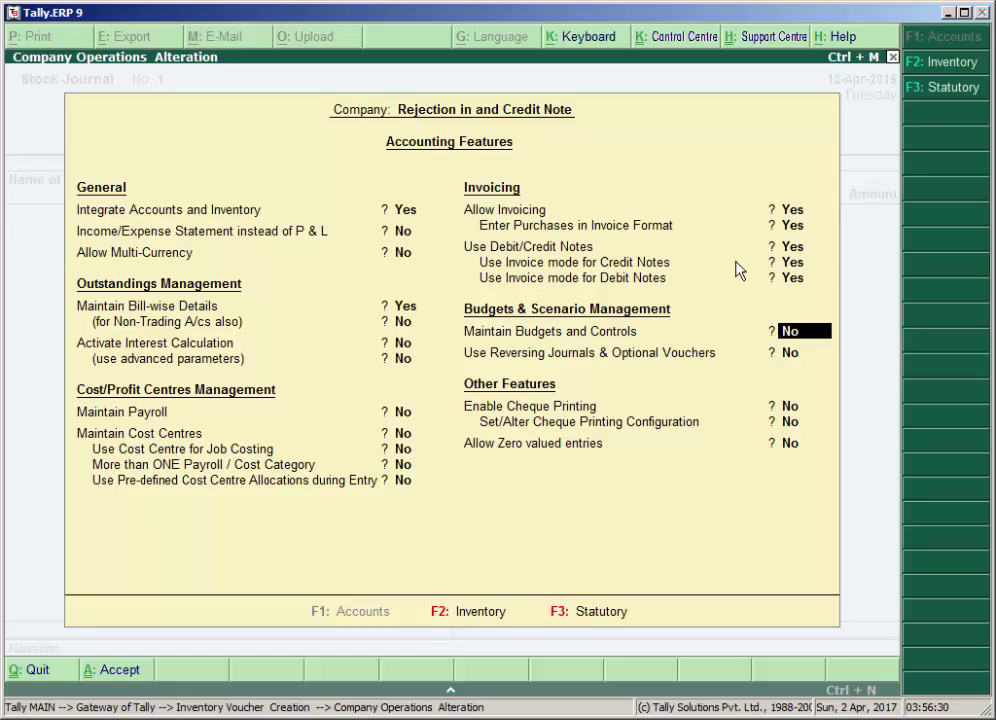
key(Return)
key(Return)
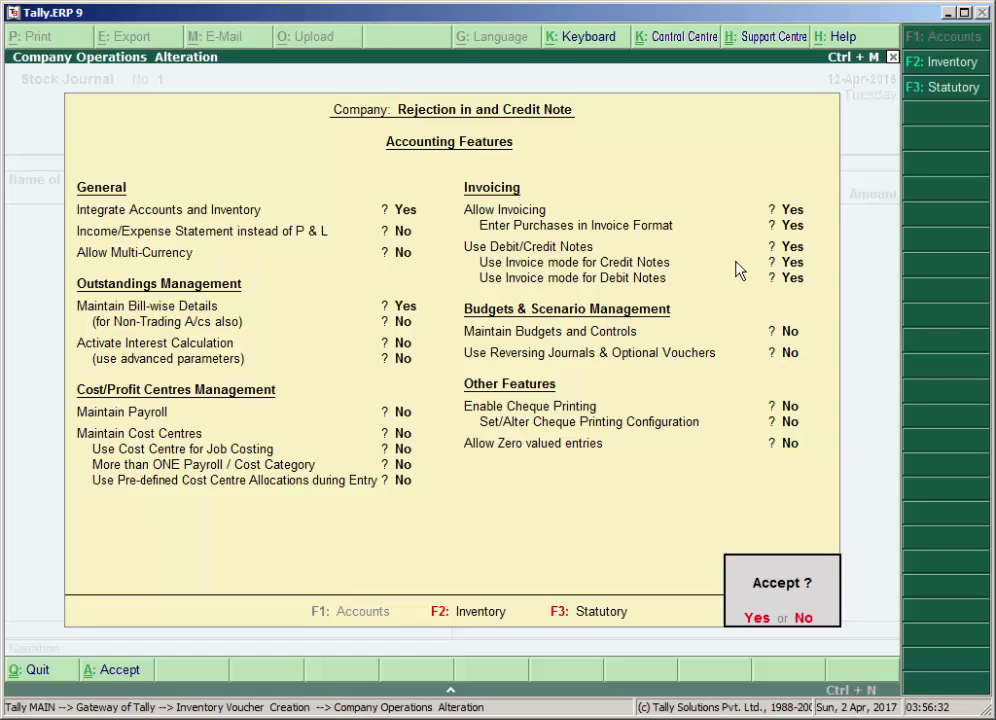
key(Return)
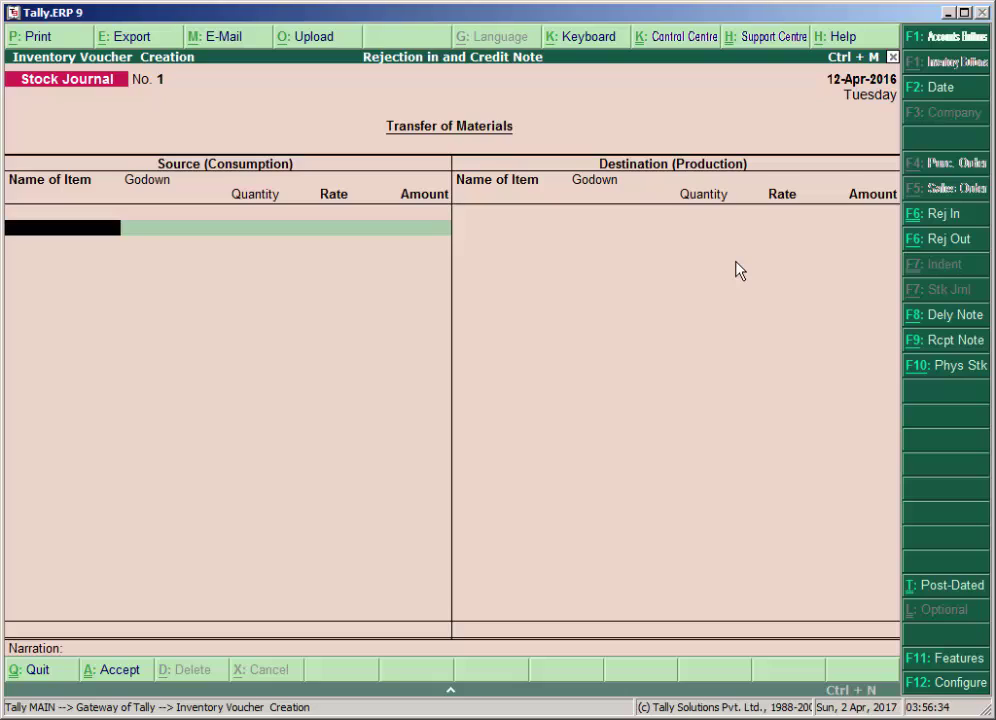
Start a credit note with reference CDN-2, crediting the customer's party ledger 1,025.00.
key(ctrl+F8)
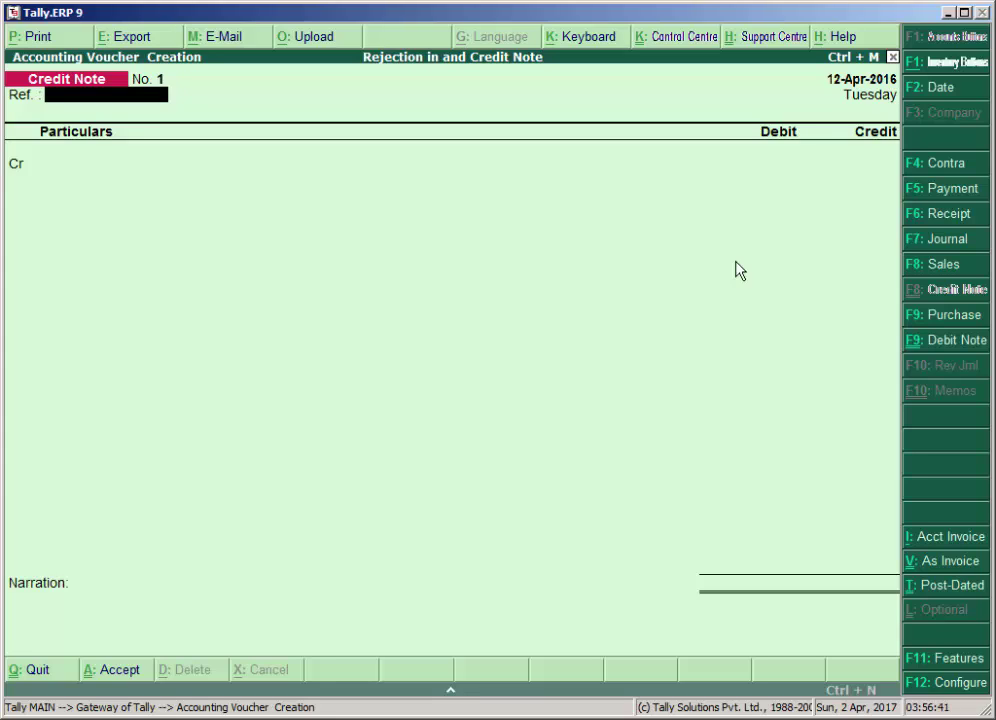
text(cdn)
key(BackSpace)
key(BackSpace)
key(BackSpace)
text(CDN-2)
key(Return)
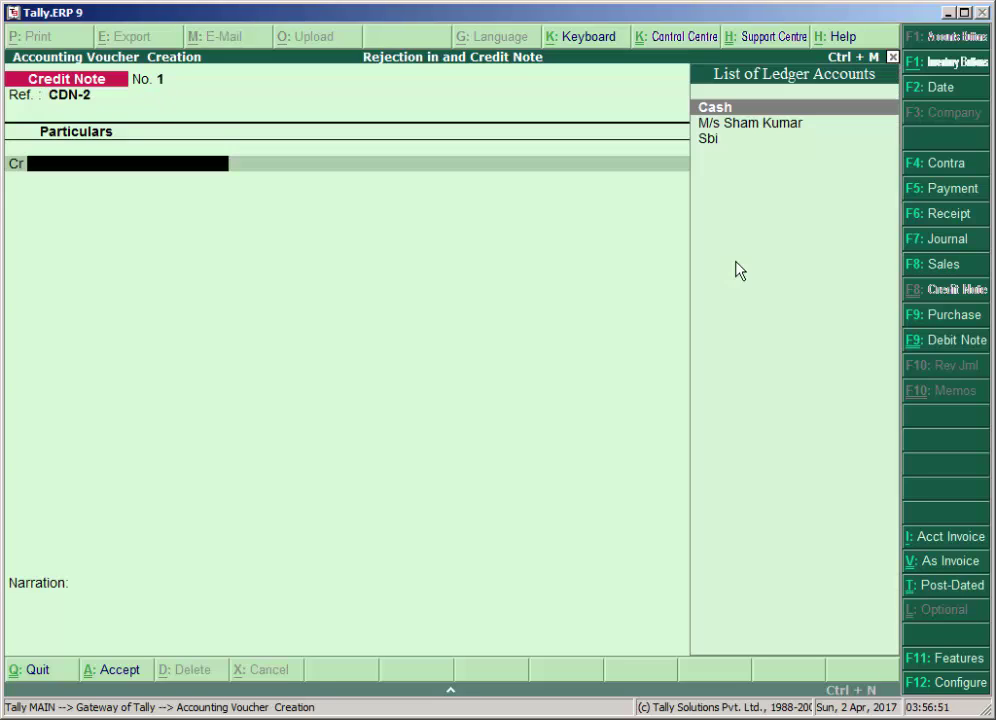
key(Down)
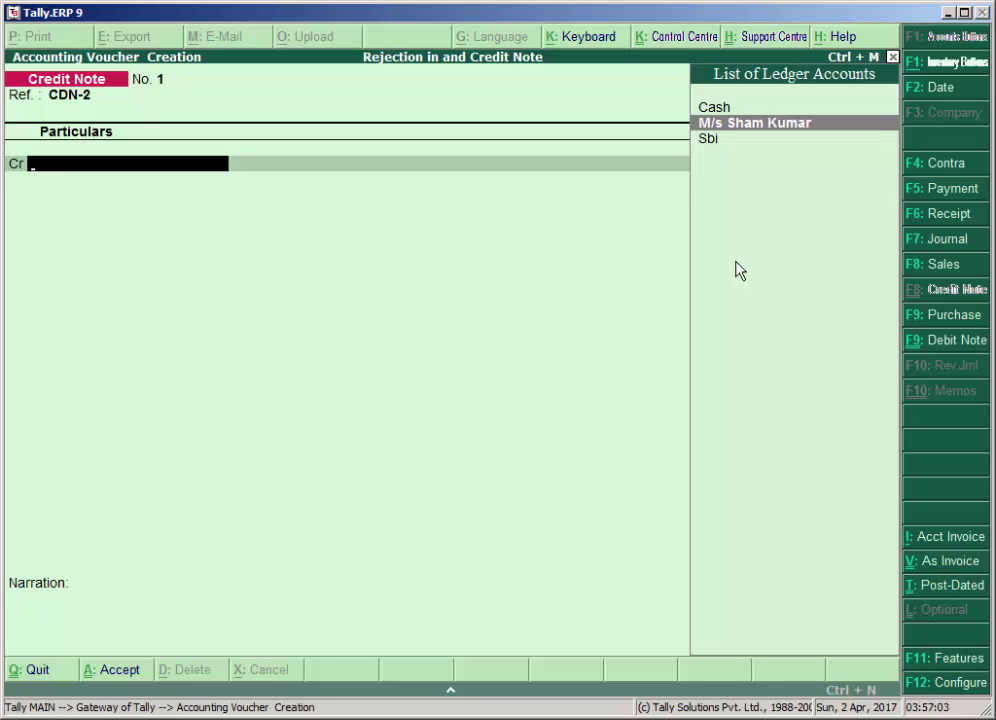
key(Return)
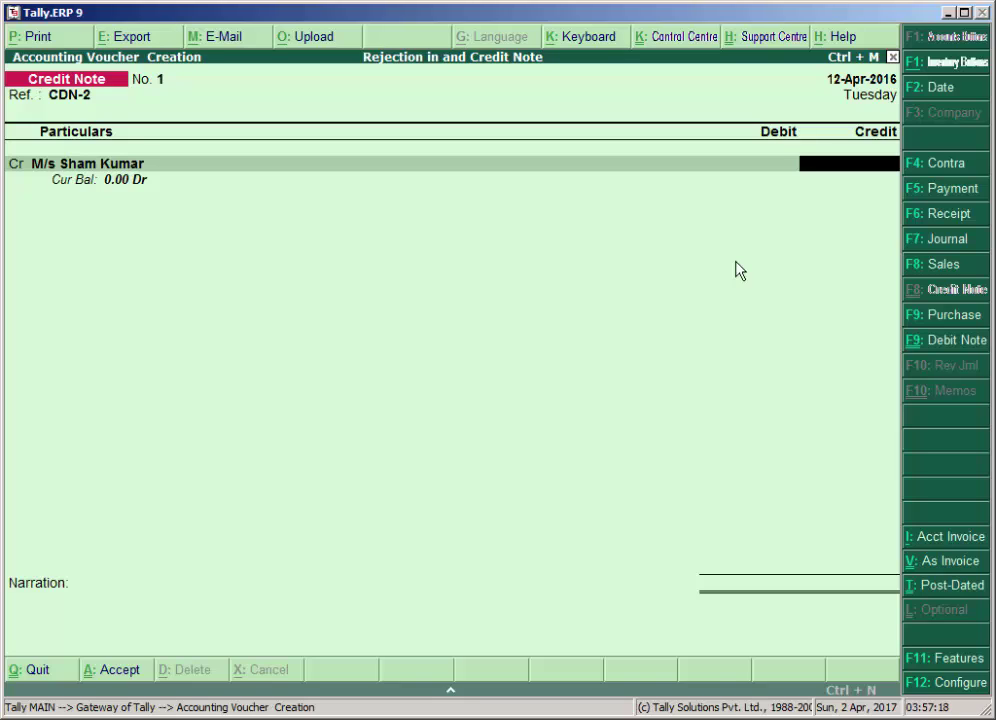
text(1025)
key(Return)
Allocate the 1,025.00 credit to a new bill reference named CDN-2.
key(Up)
key(Return)
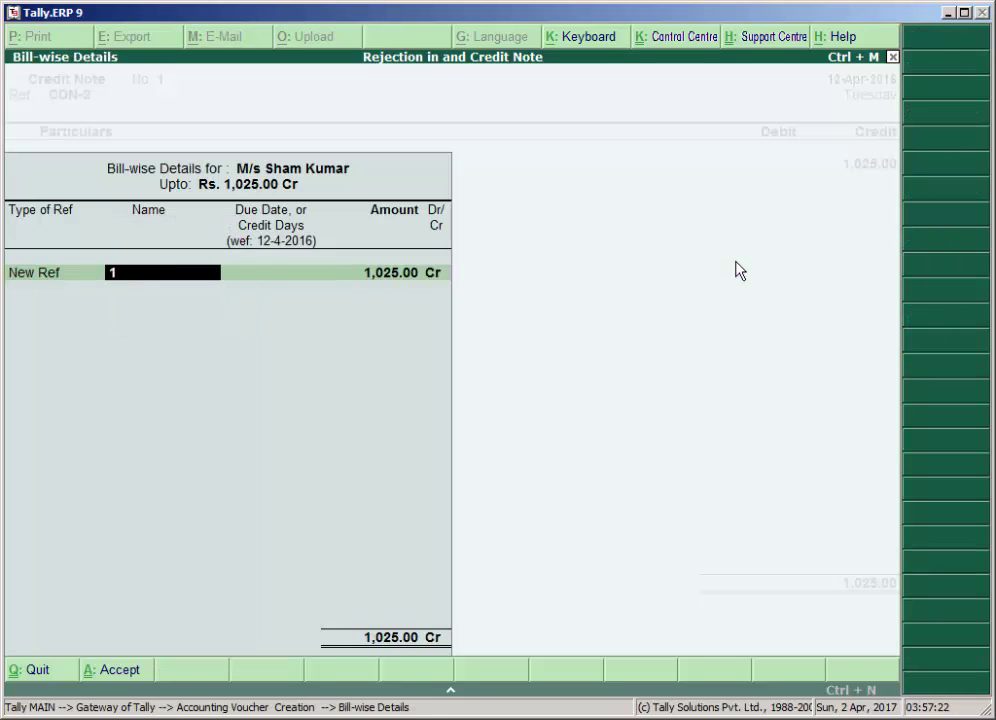
text(D)
key(BackSpace)
text(CDN-2)
key(Return)
key(Return)
key(Return)
key(Return)
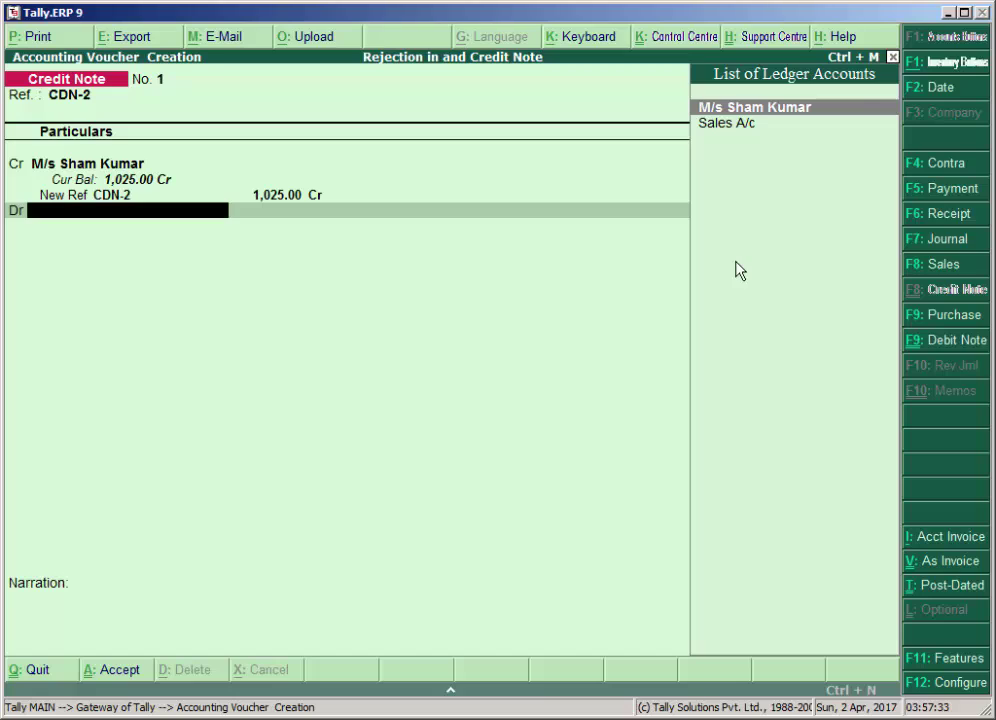
key(alt+c)
Create a Sales Return ledger under Sales Accounts with inventory values not affected.
text(Sal)
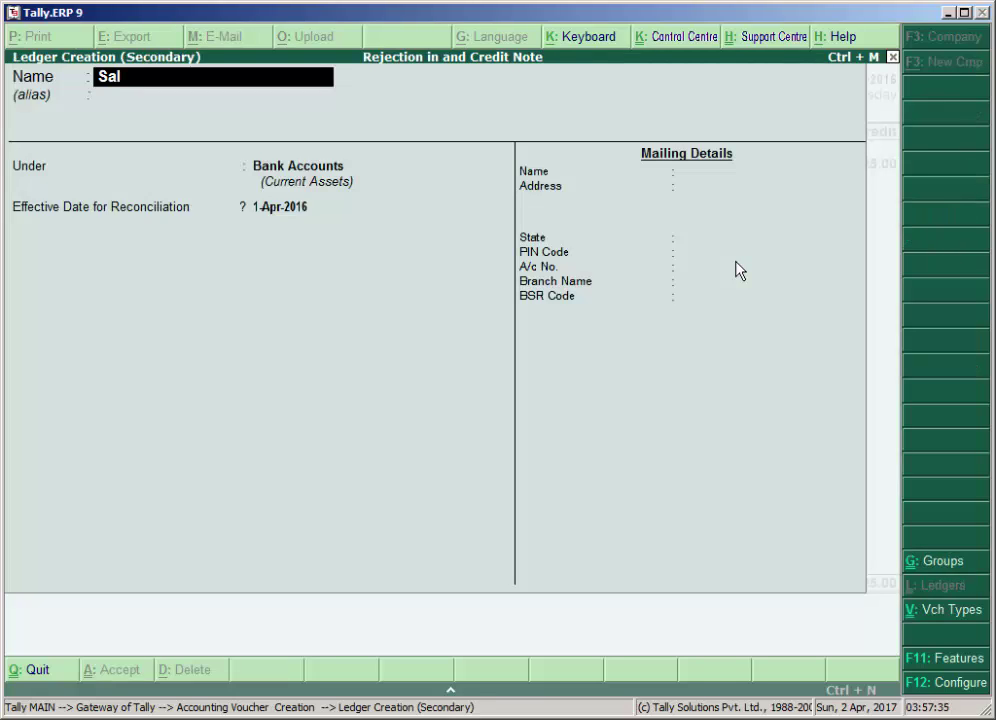
text(es Return)
key(Return)
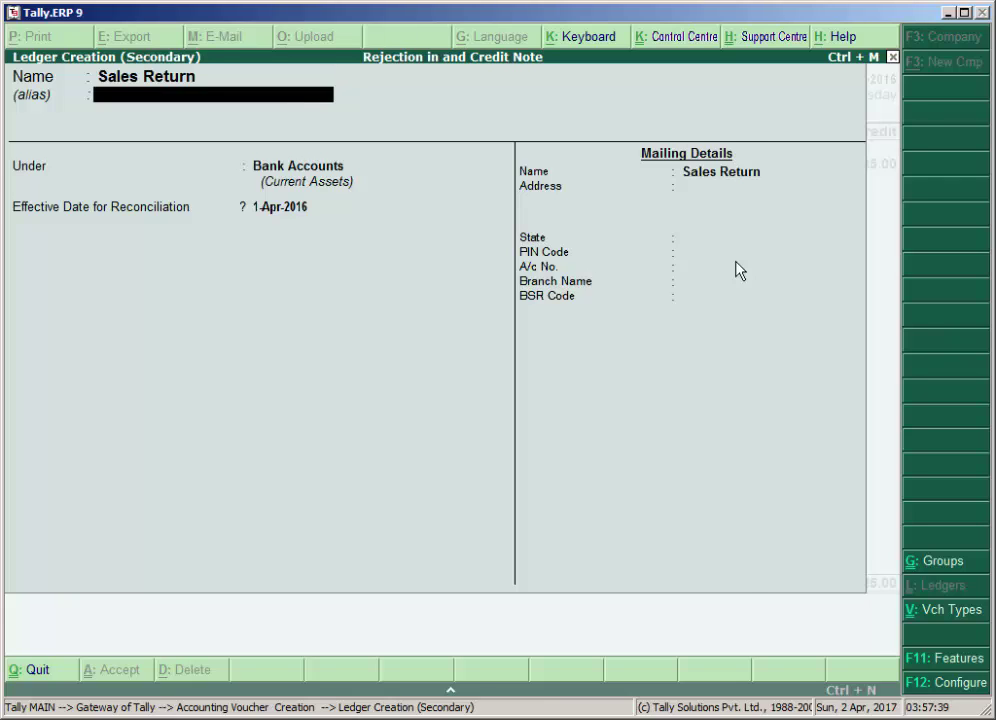
key(Return)
text(S)
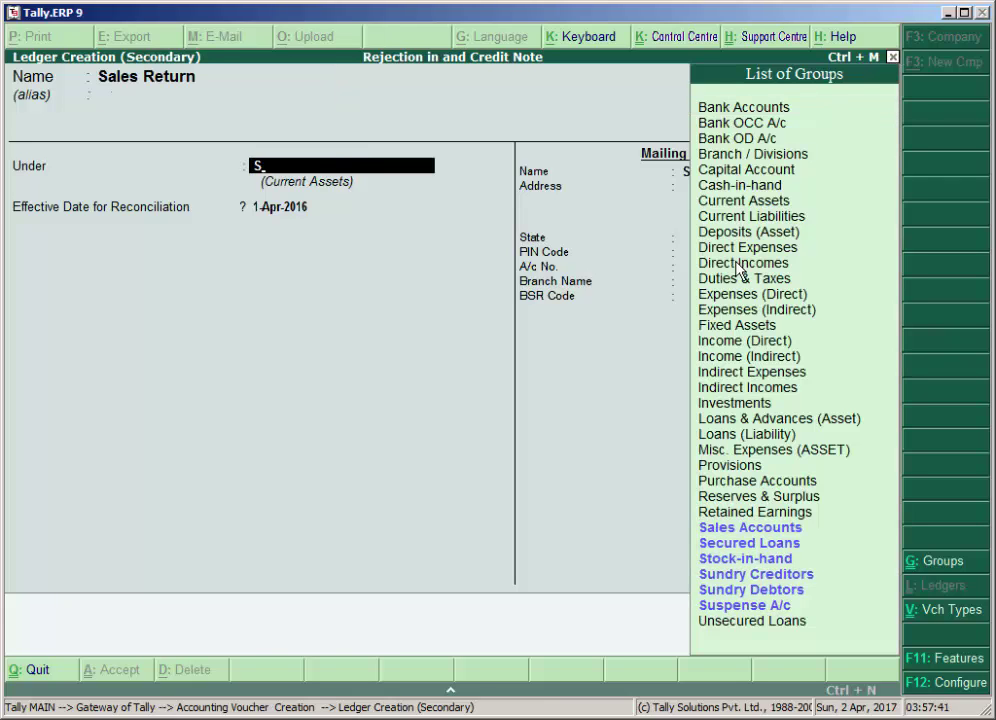
text(a)
key(Return)
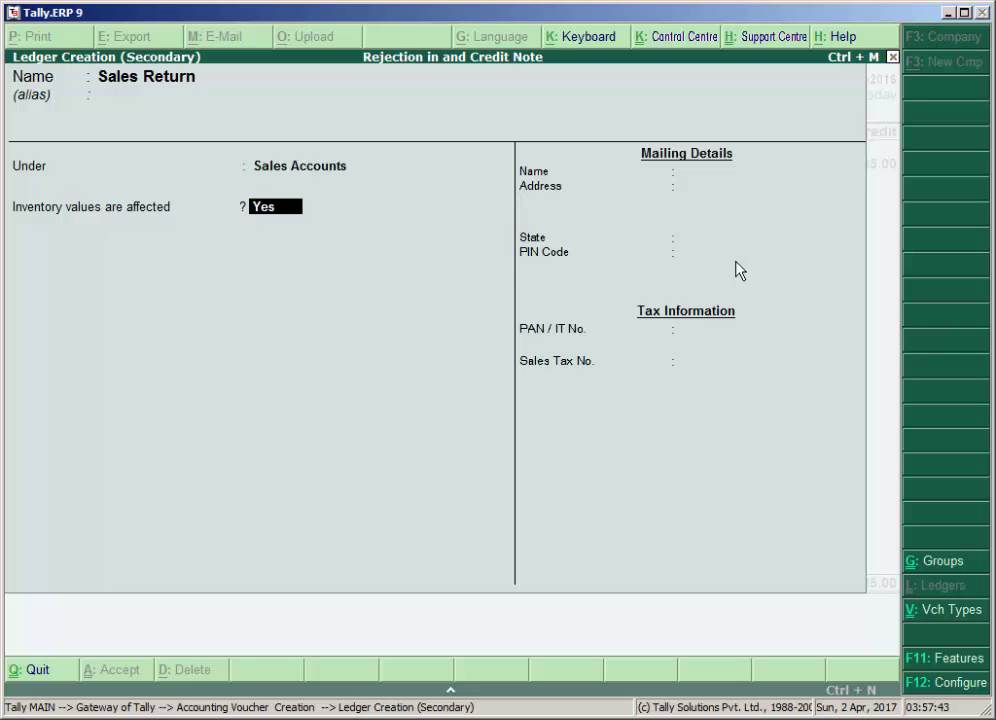
text(n)
key(Return)
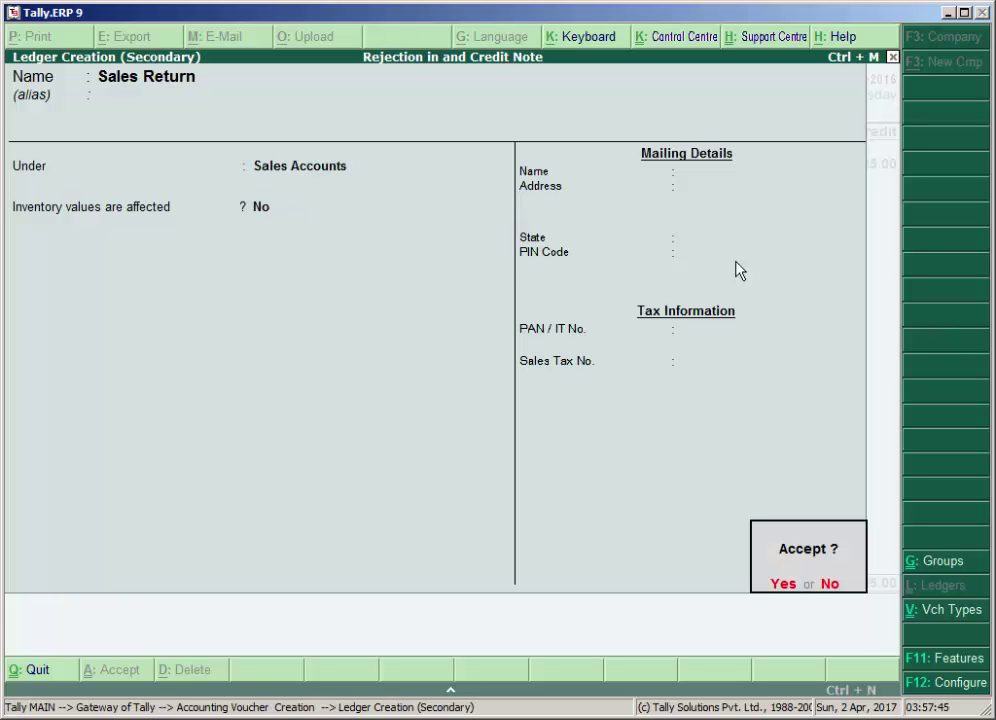
key(Return)
key(Return)
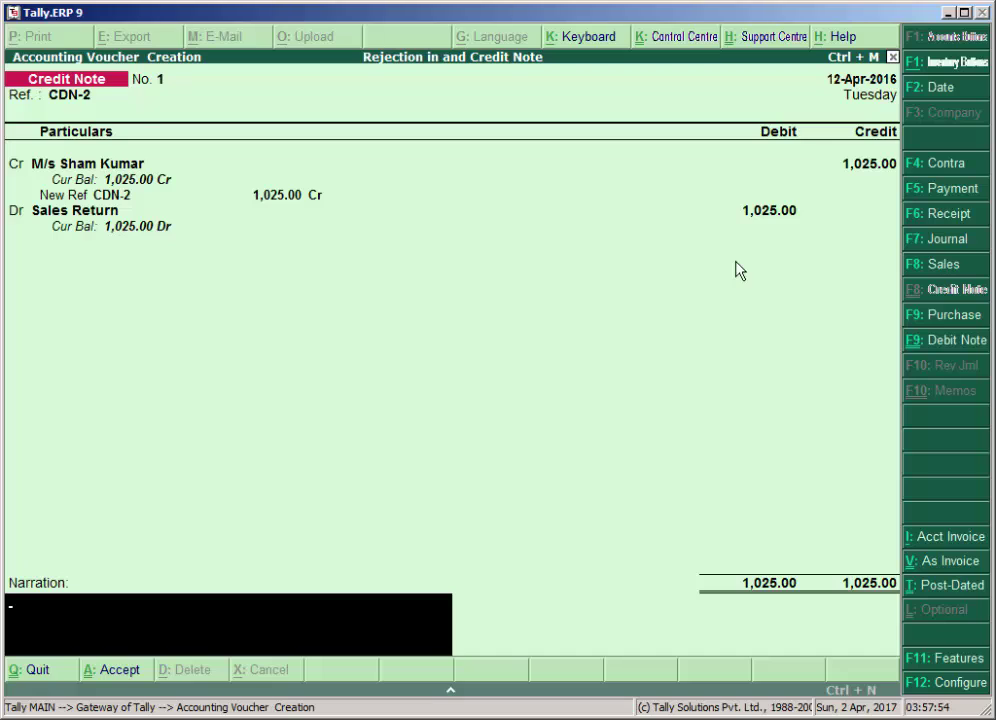
Add a narration about the credit note for future transactions and save the voucher.
text(send credit n)
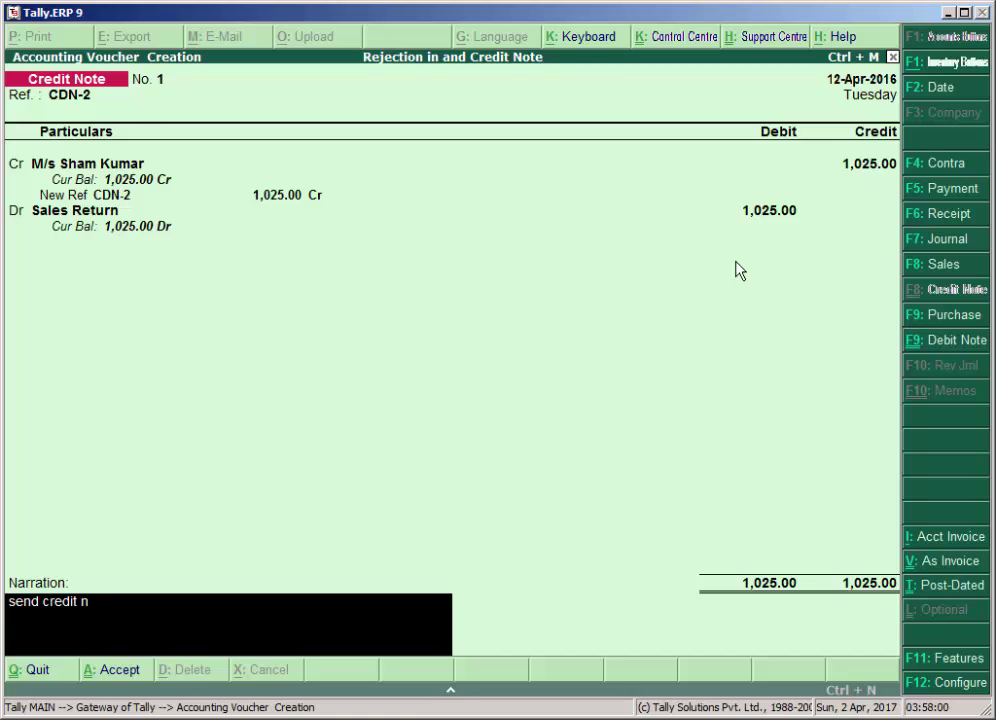
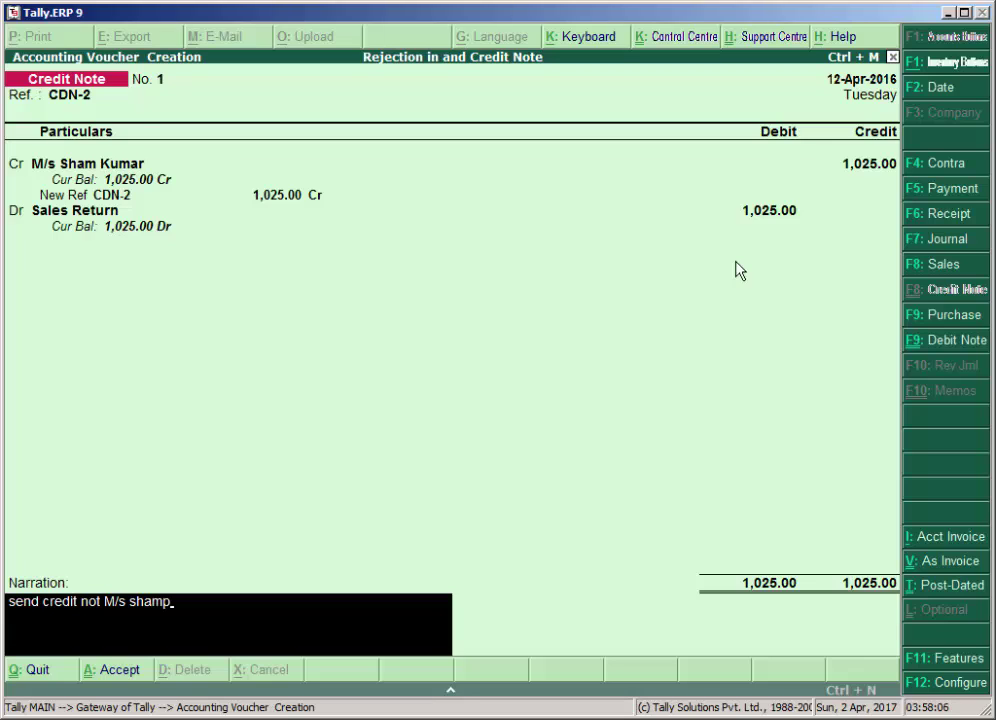
text( f)
text(or t)
text(utu)
text(re)
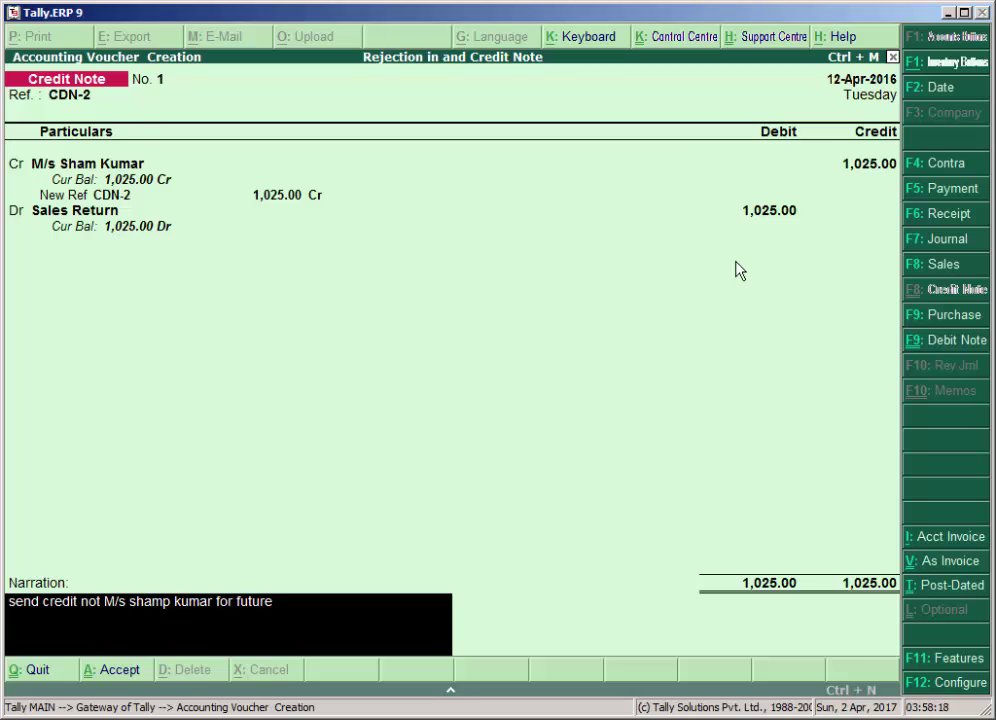
text( transaction.)
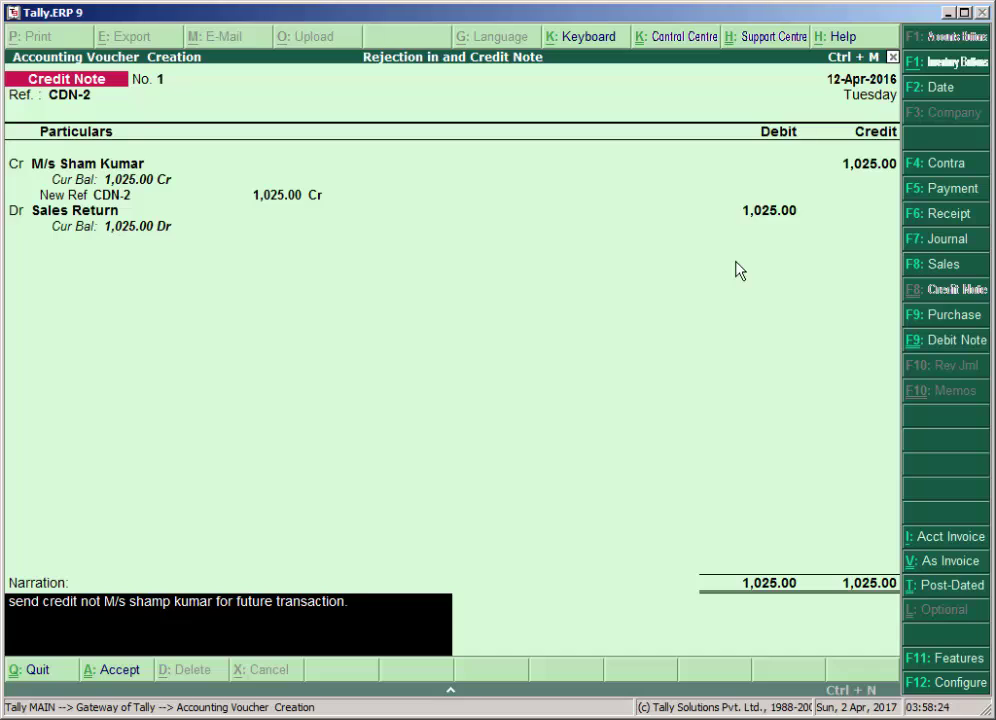
key(Return)
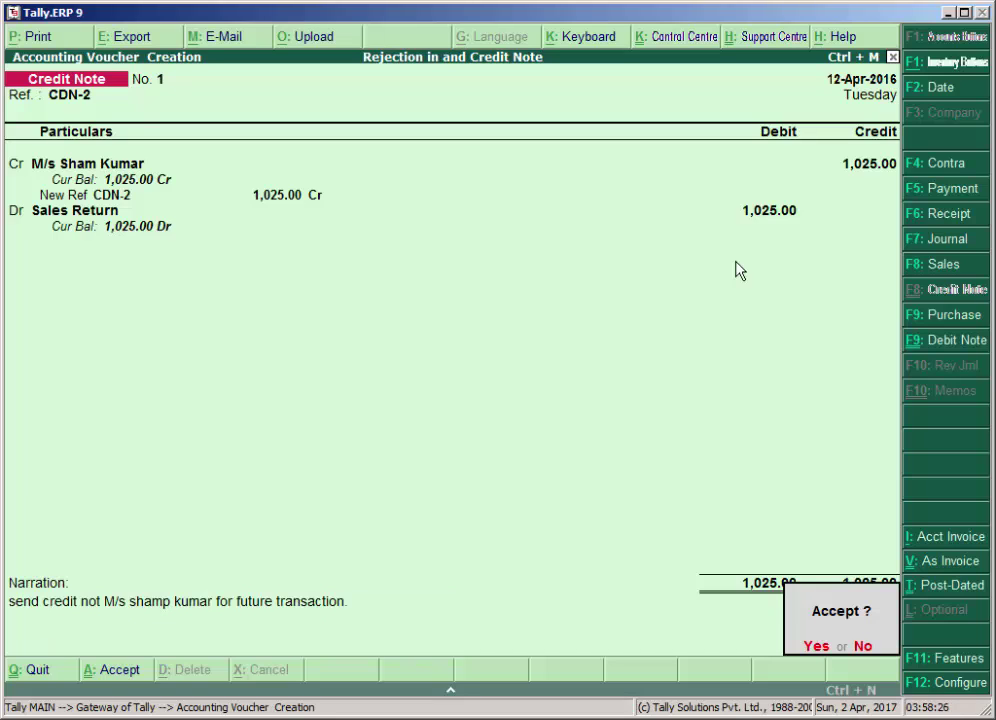
key(y)
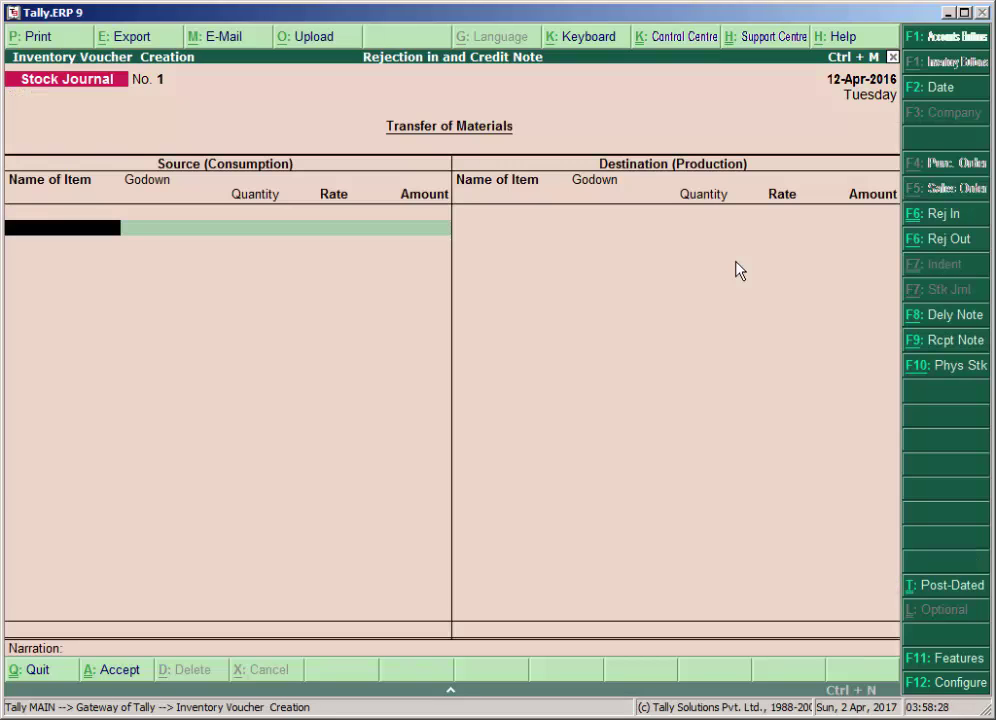
Change the saved credit note's date to 15-Apr-2016, save it, and return to Gateway of Tally.
key(Page_Up)
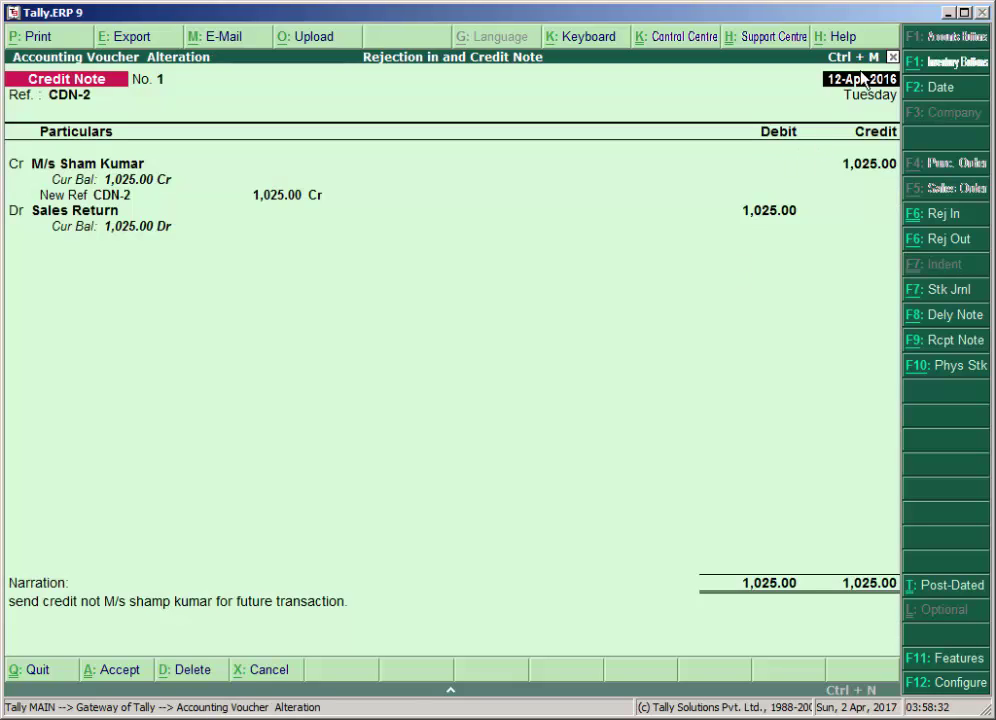
click(830, 80)
text(15/4)
key(Return)
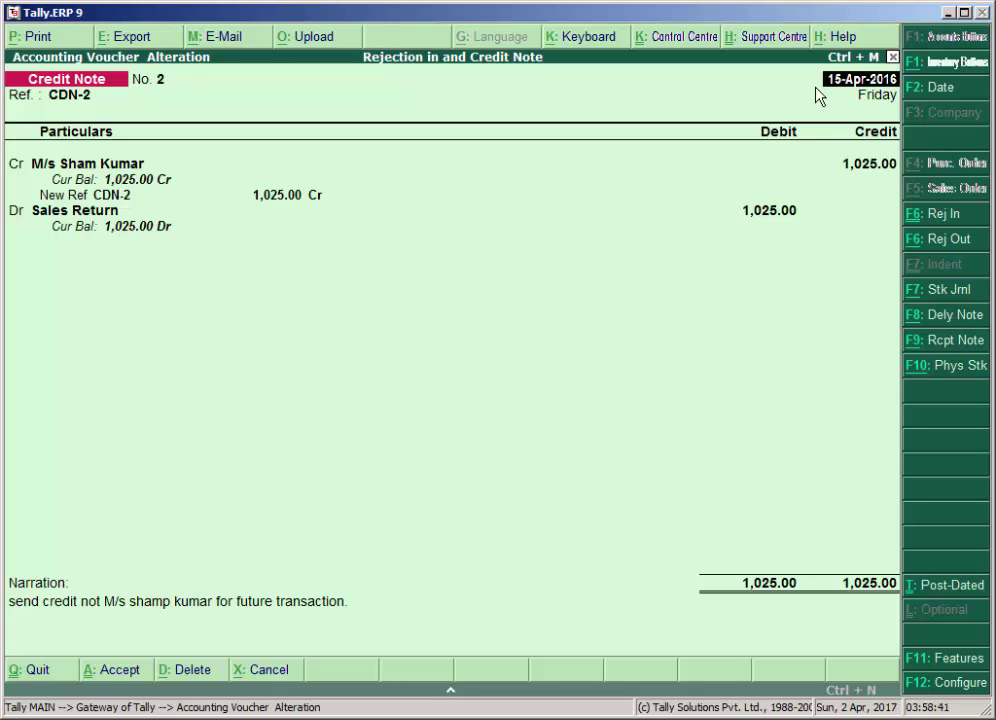
key(Return)
key(Return)
key(Return)
key(Return)
key(Return)
key(Return)
key(Return)
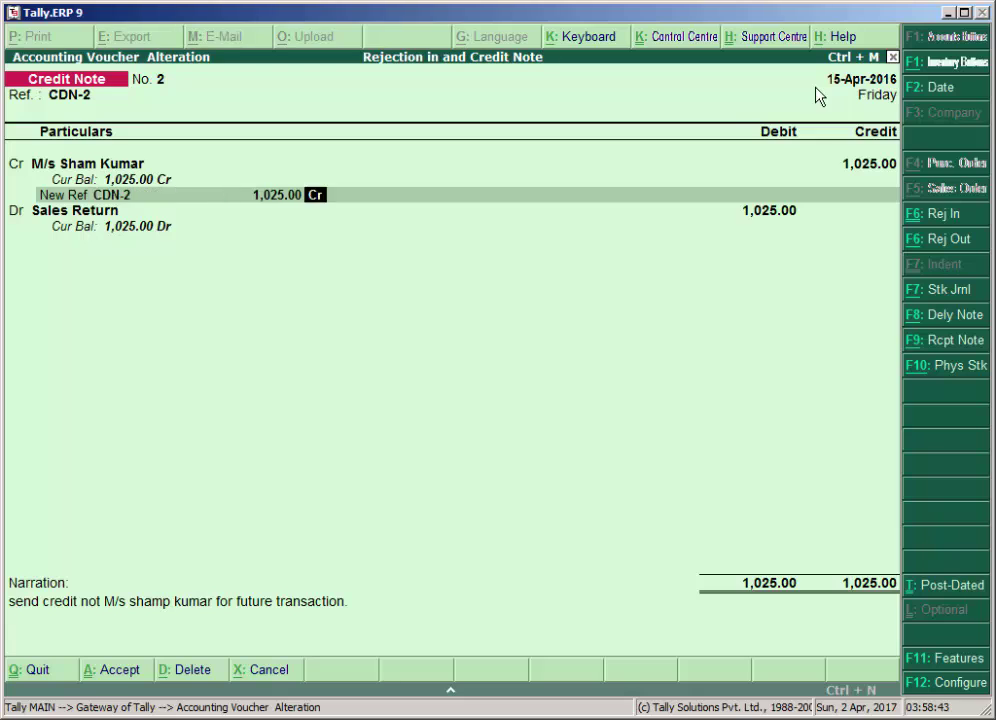
key(Return)
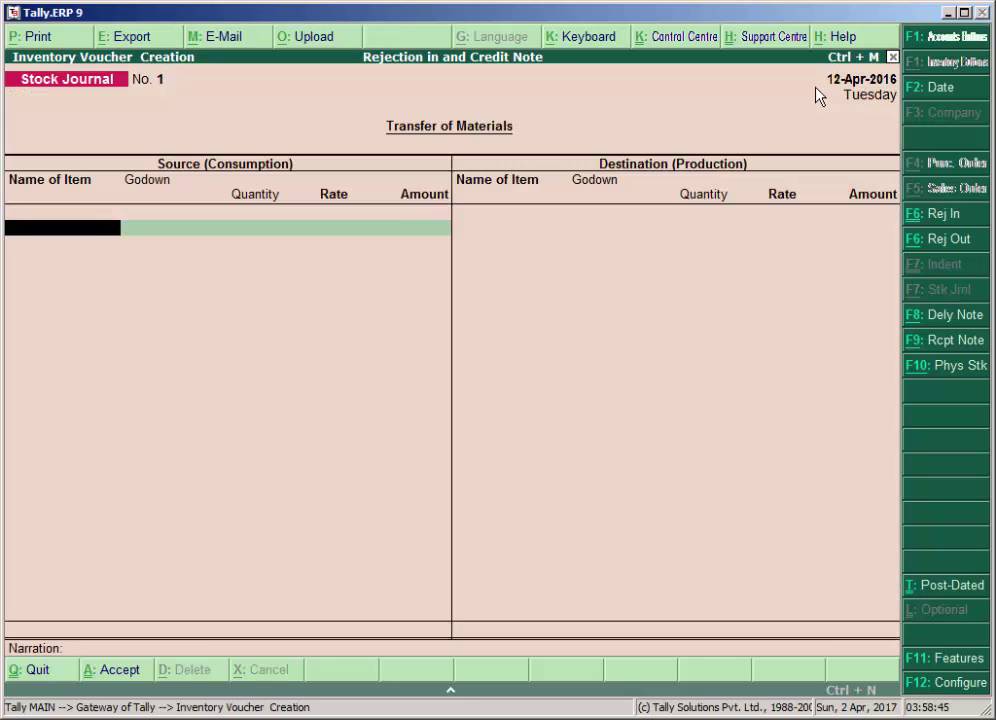
key(Escape)
key(Return)
key(Escape)
key(Escape)
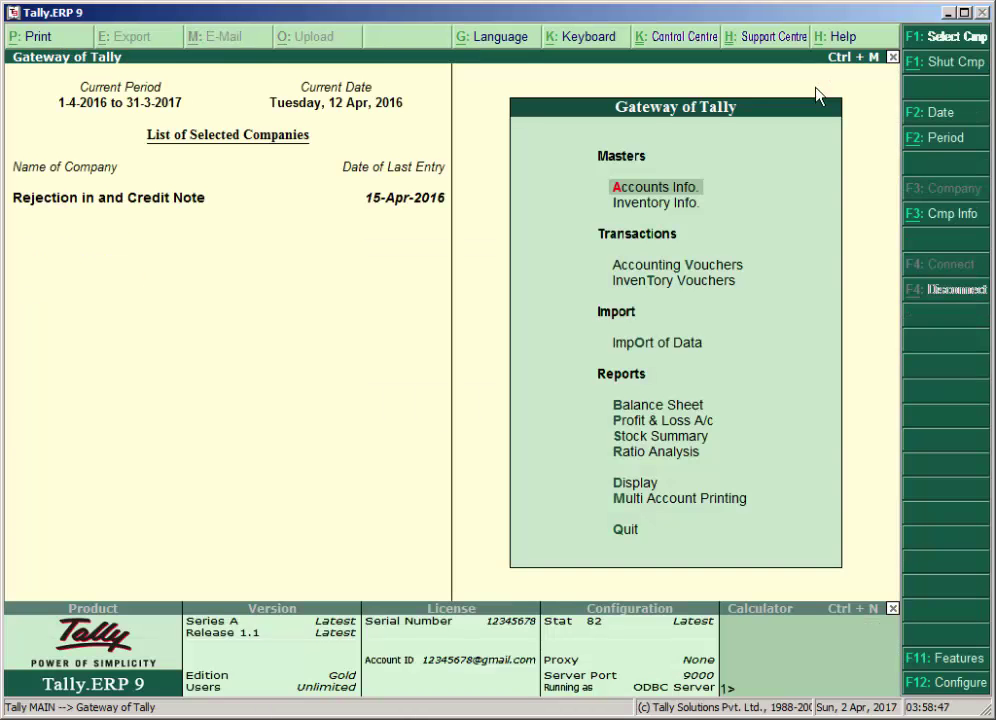
Check the Sales Return line in the detailed Profit & Loss A/c.
key(Down)
key(Down)
key(Down)
key(Down)
key(Down)
key(Down)
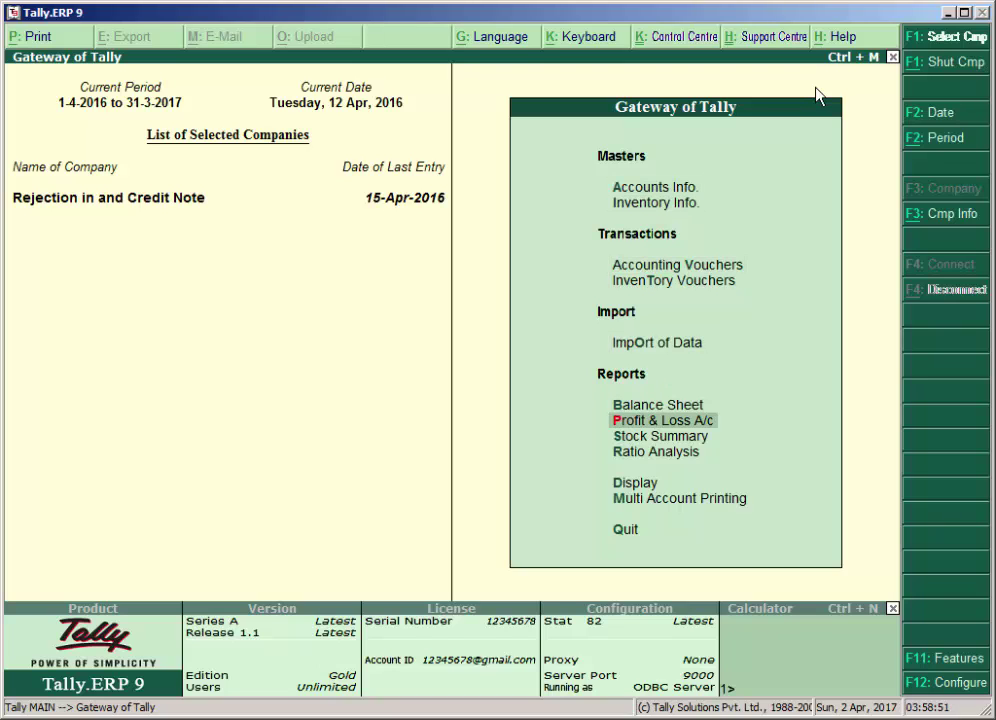
key(Return)
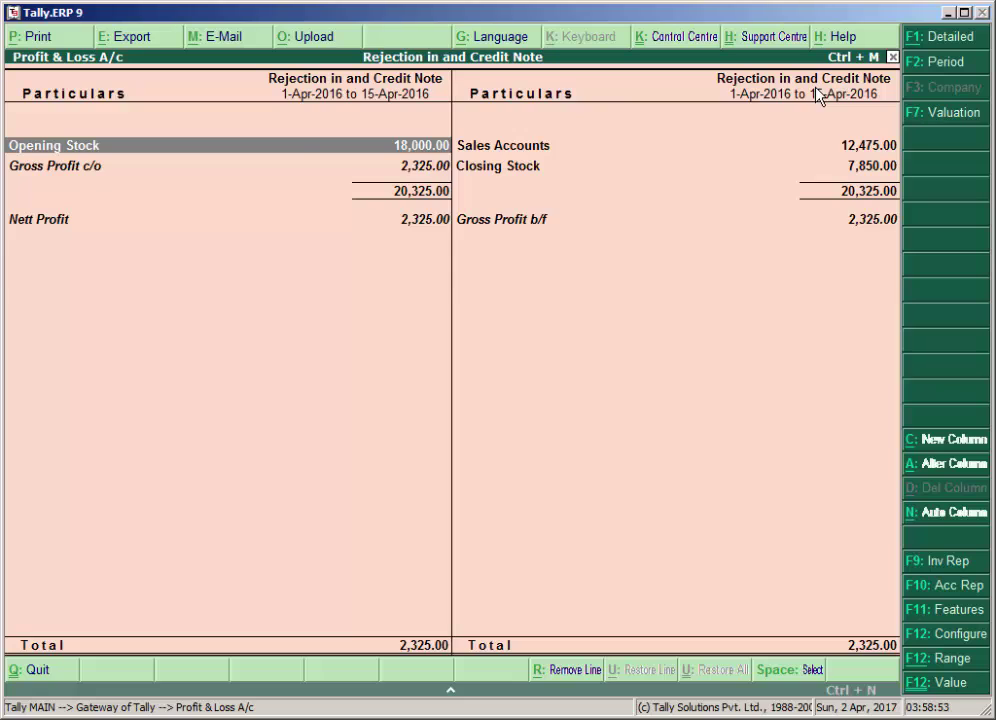
key(alt+f1)
key(Right)
key(Down)
key(Down)
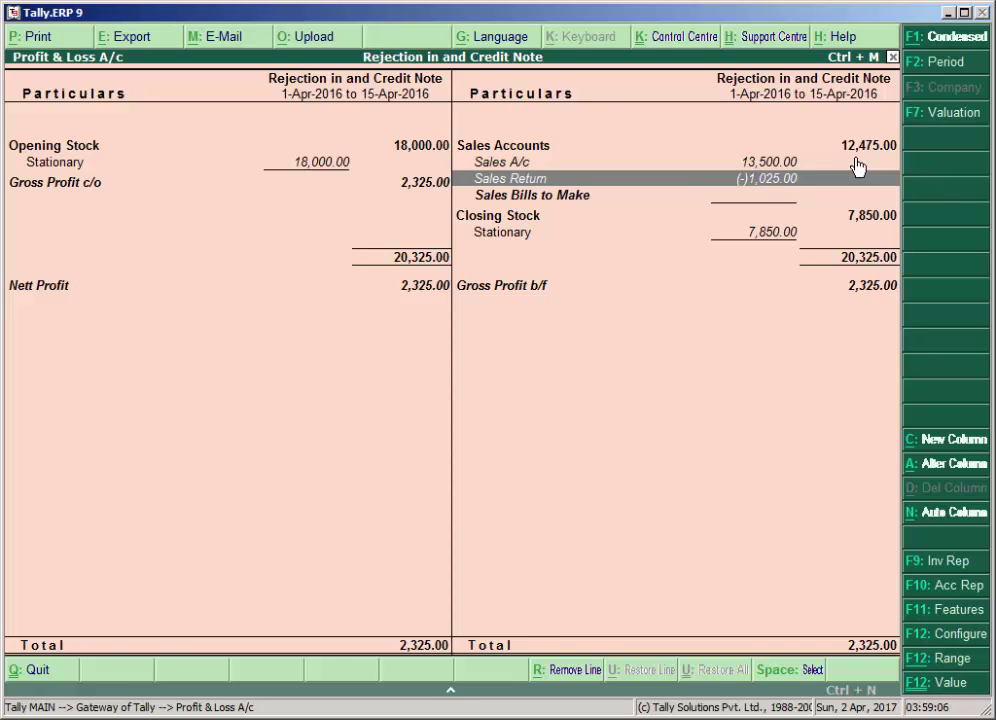
key(Escape)
View the detailed Balance Sheet showing Sundry Debtors at (-)1,025.00 under Current Assets.
key(Up)
key(Return)
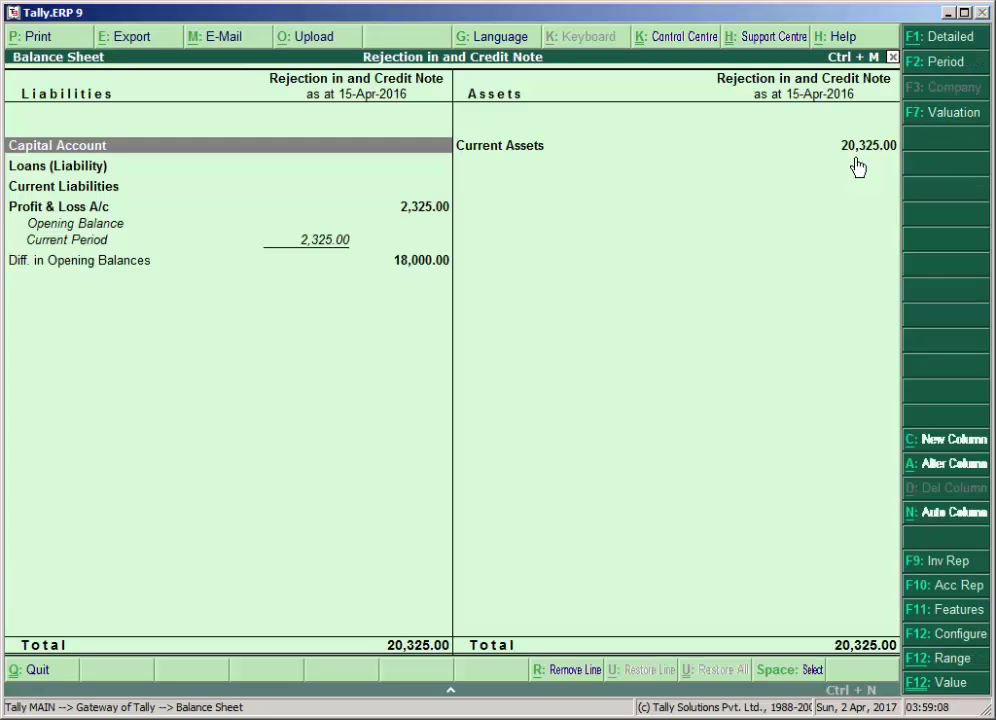
key(alt+F1)
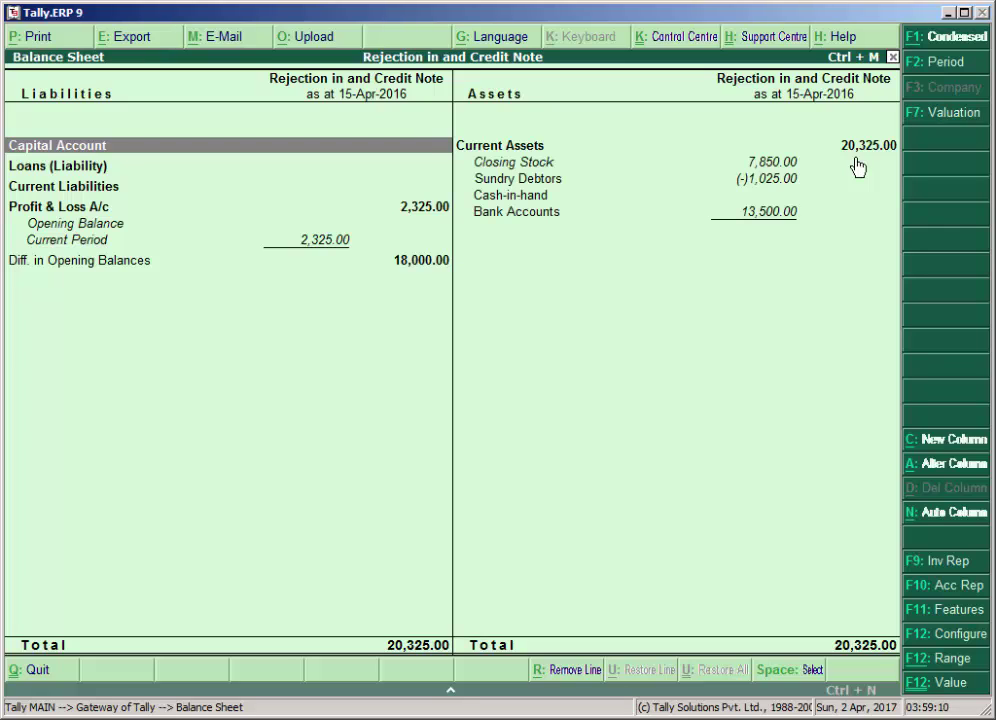
key(Right)
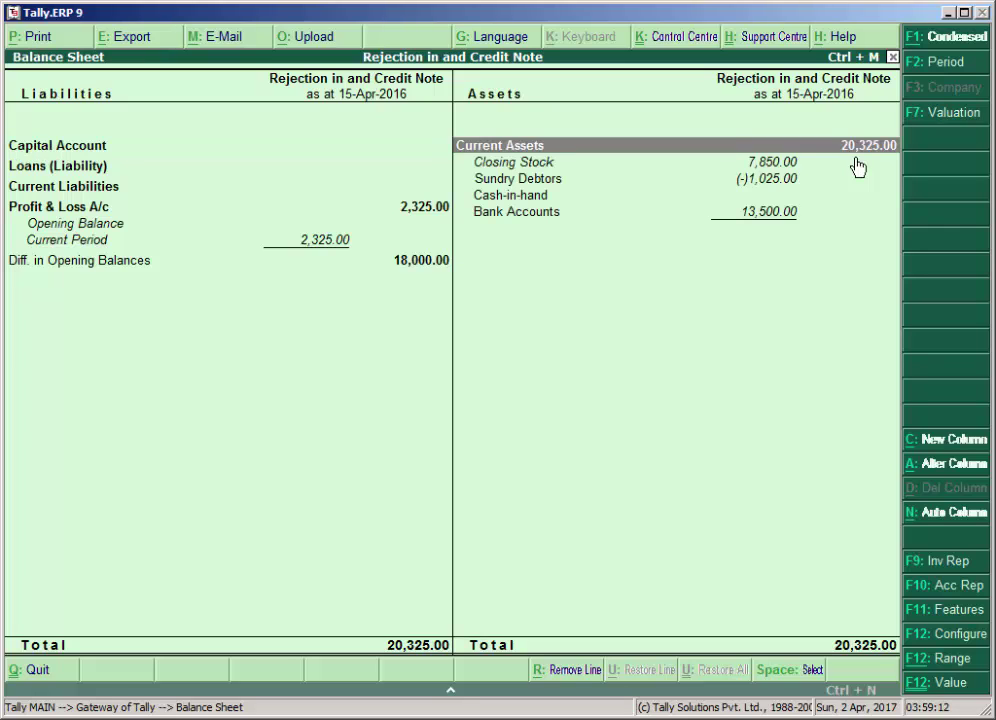
key(Down)
key(Down)
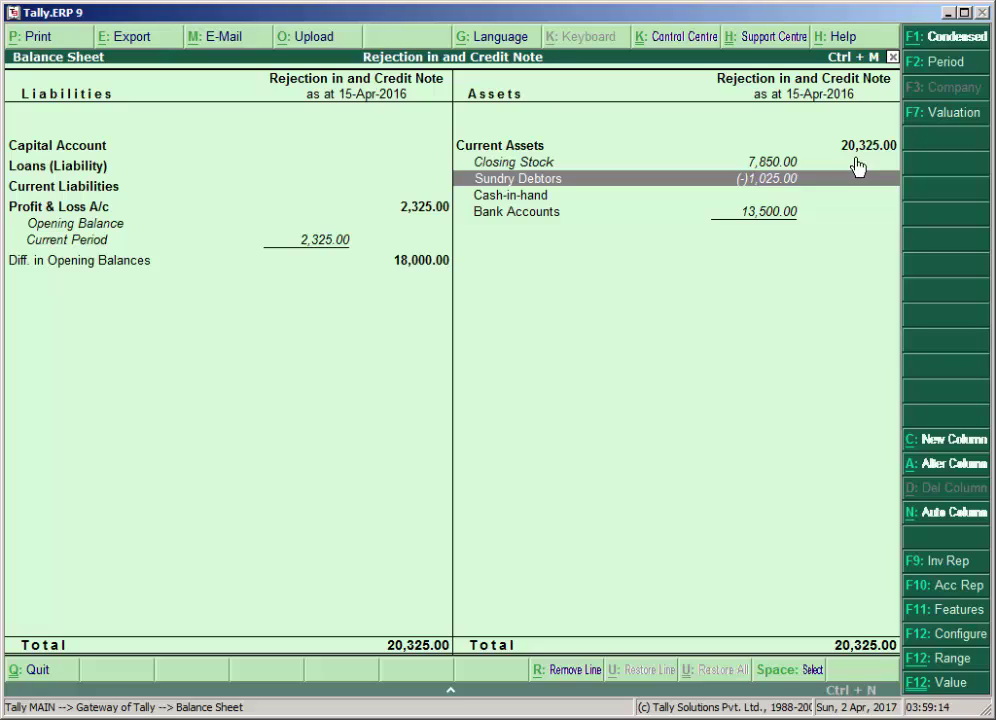